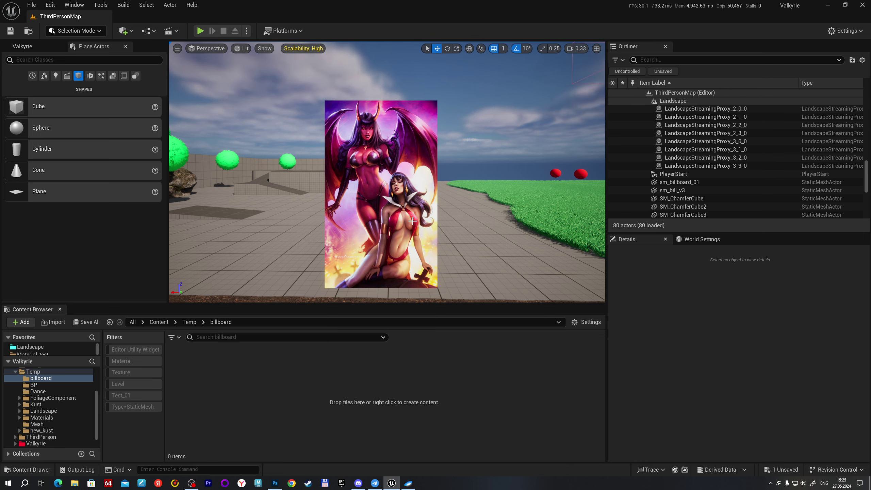
# Tilt the viewport camera down and back up to frame the leaf bush beside the poster billboard
pyautogui.moveTo(413, 221)
pyautogui.mouseDown(button='right')
pyautogui.moveTo(415, 282)
pyautogui.moveTo(414, 241)
pyautogui.mouseUp(button='right')
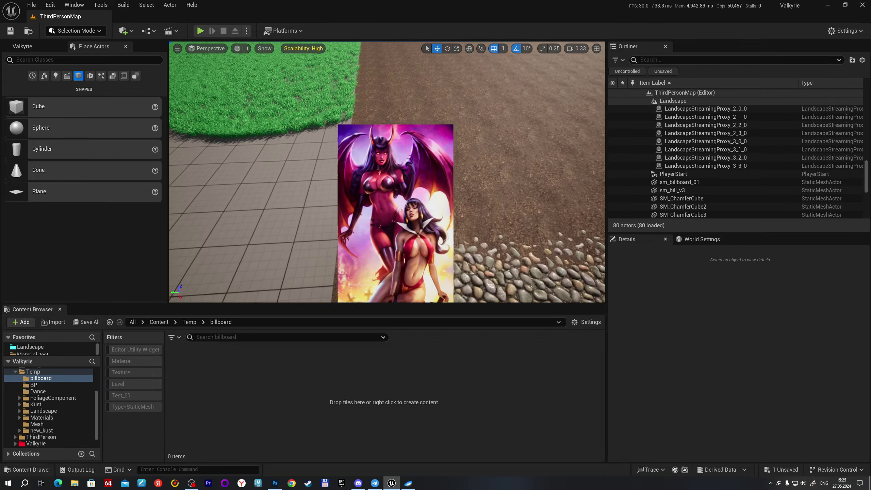
pyautogui.moveTo(387, 171)
pyautogui.mouseDown(button='right')
pyautogui.moveTo(387, 103)
pyautogui.moveTo(387, 206)
pyautogui.moveTo(387, 103)
pyautogui.moveTo(353, 229)
pyautogui.mouseUp(button='right')
# Select the sm_bill_v3 leaf bush, orbit around it, then deselect it
pyautogui.click(352, 230)
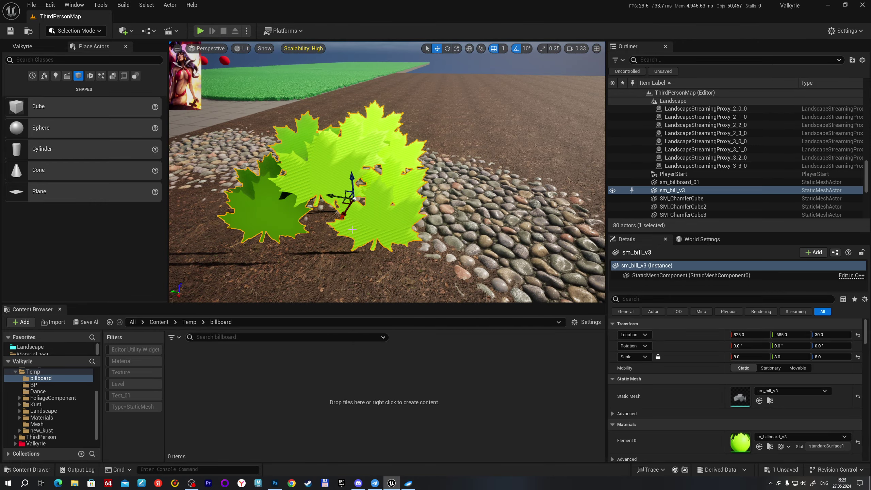
pyautogui.keyDown('alt'); pyautogui.moveTo(353, 230); pyautogui.dragTo(432, 191); pyautogui.keyUp('alt')
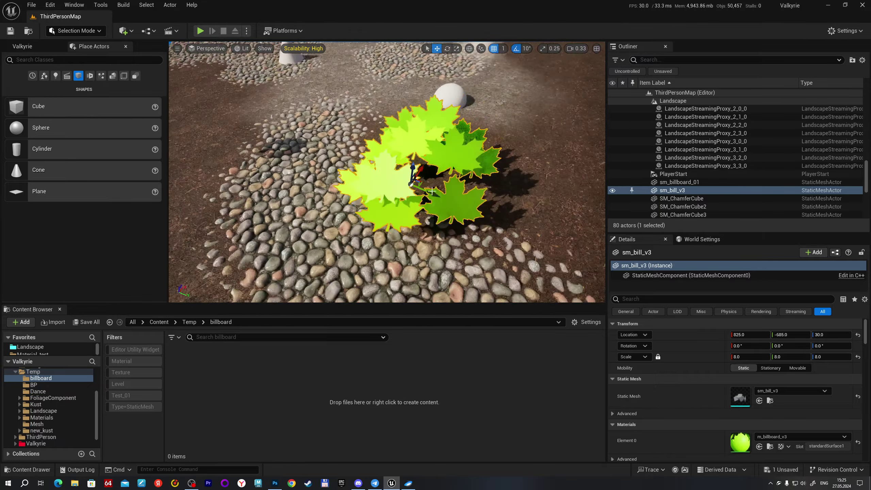
pyautogui.press('Escape')
# Fly the camera through the level's pink fog and back up close to the poster billboard
pyautogui.moveTo(432, 191); pyautogui.dragTo(606, 197, button='right')
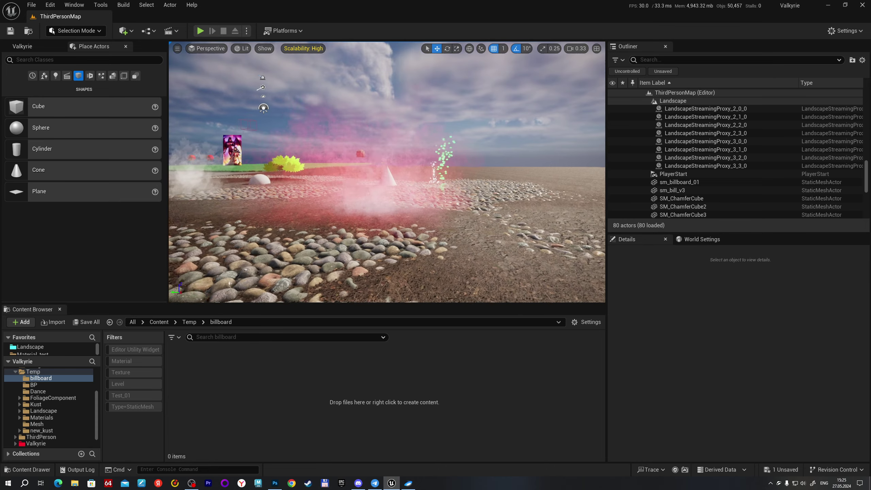
pyautogui.moveTo(446, 197); pyautogui.dragTo(378, 197, button='right')
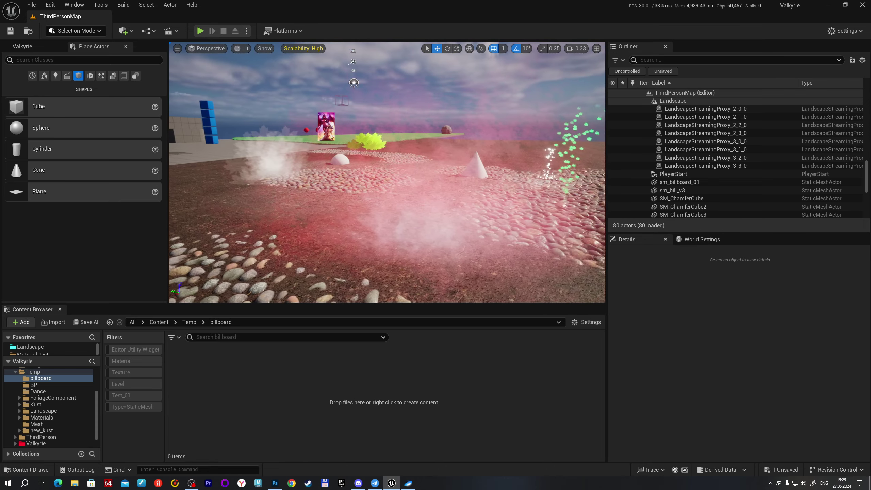
pyautogui.moveTo(377, 198); pyautogui.dragTo(451, 196, button='right')
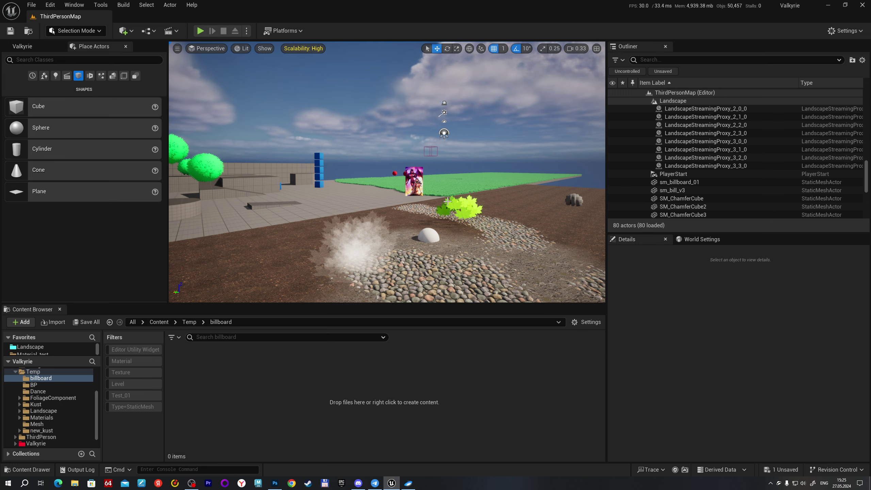
pyautogui.moveTo(448, 202); pyautogui.dragTo(596, 52)
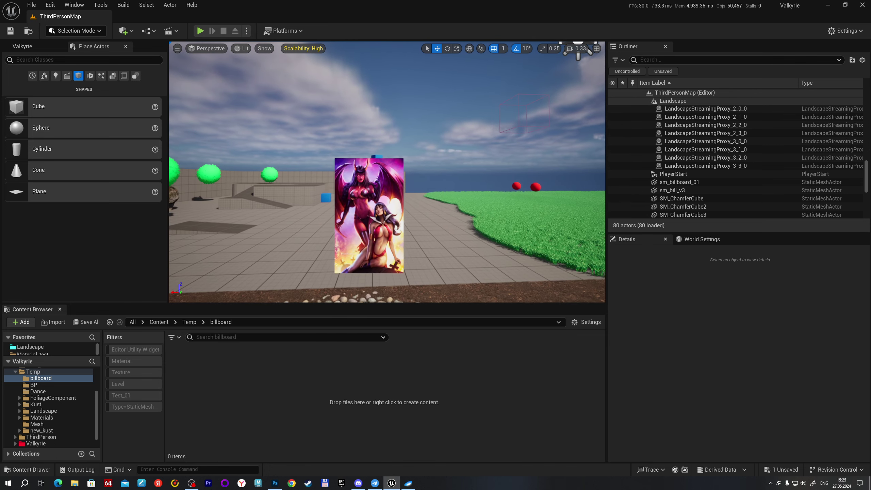
pyautogui.moveTo(448, 200); pyautogui.dragTo(448, 185)
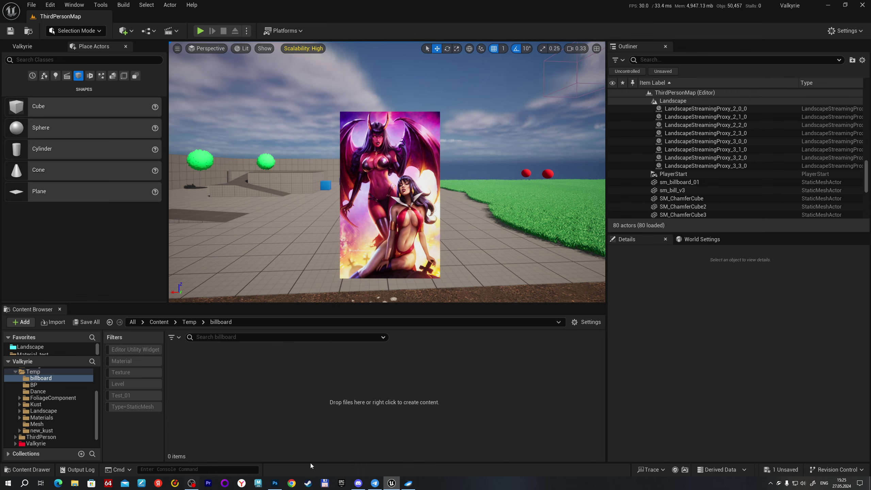
# In Photoshop, brush a purple quadrilateral on the blank canvas
pyautogui.click(276, 484)
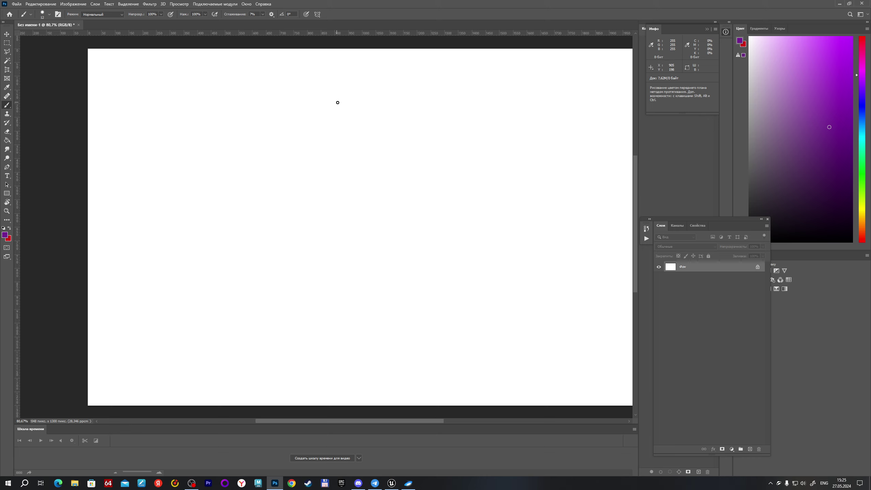
pyautogui.moveTo(340, 90); pyautogui.dragTo(333, 119)
pyautogui.moveTo(340, 89)
pyautogui.mouseDown()
pyautogui.moveTo(383, 74)
pyautogui.moveTo(384, 110)
pyautogui.mouseUp()
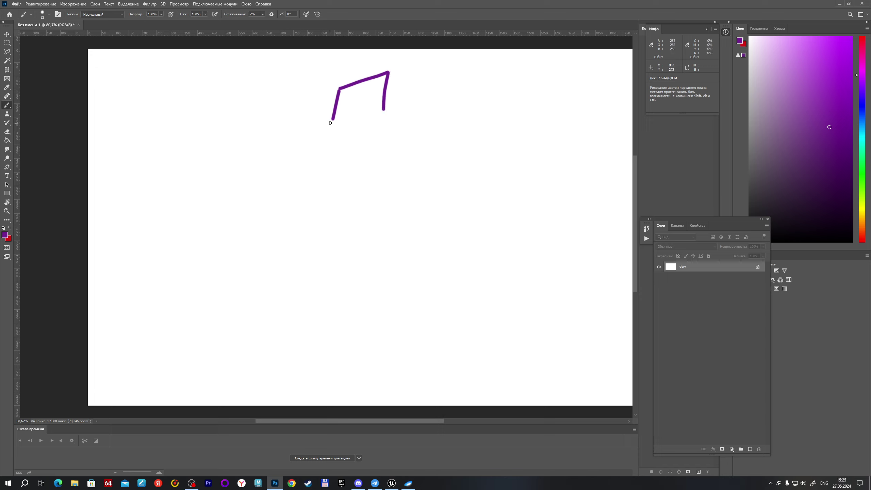
pyautogui.moveTo(330, 121); pyautogui.dragTo(383, 111)
# Switch the brush colour to red and dab a red mark inside the quadrilateral
pyautogui.click(8, 229)
pyautogui.click(360, 97)
pyautogui.click(362, 99)
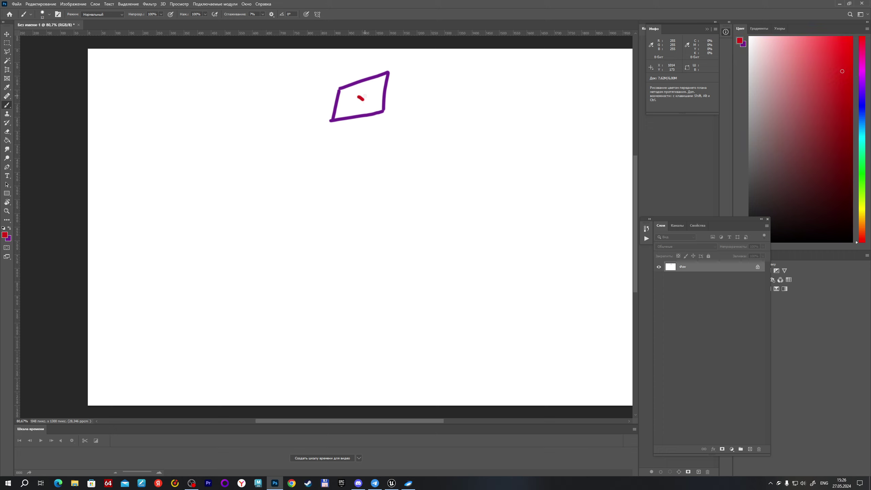
pyautogui.click(361, 95)
# Draw a red rectangle on the left with a triangle inside, undoing a stray square outline
pyautogui.moveTo(103, 99); pyautogui.dragTo(102, 164)
pyautogui.moveTo(106, 99)
pyautogui.mouseDown()
pyautogui.moveTo(182, 100)
pyautogui.moveTo(96, 175)
pyautogui.moveTo(102, 150)
pyautogui.mouseUp()
pyautogui.moveTo(113, 111)
pyautogui.mouseDown()
pyautogui.moveTo(171, 139)
pyautogui.moveTo(114, 106)
pyautogui.mouseUp()
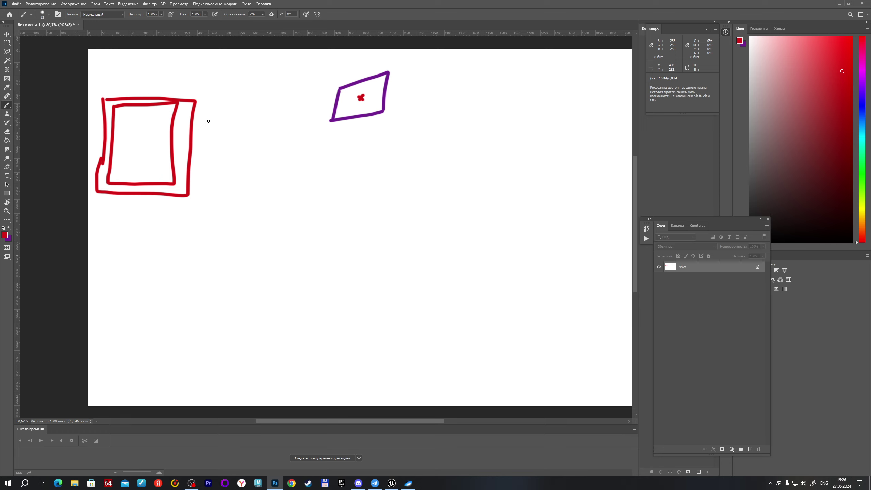
pyautogui.hotkey('ctrl', 'z')
pyautogui.hotkey('ctrl', 'z')
pyautogui.hotkey('ctrl', 'z')
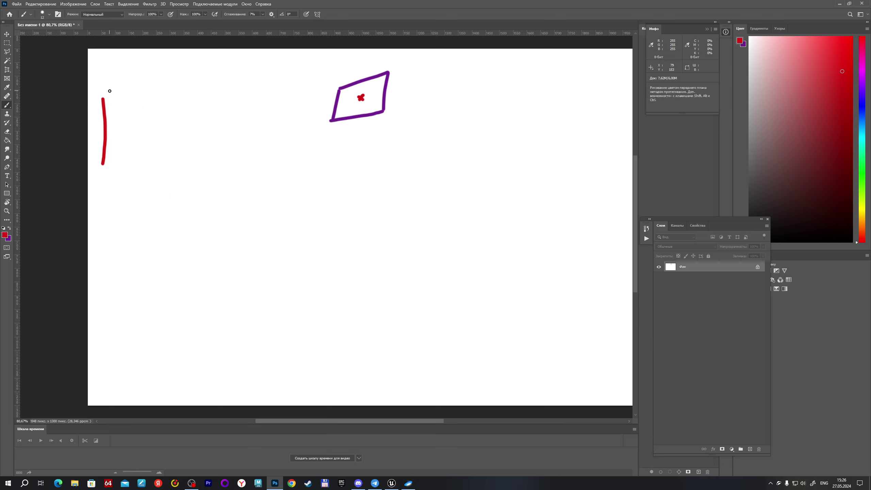
pyautogui.moveTo(107, 97); pyautogui.dragTo(102, 163)
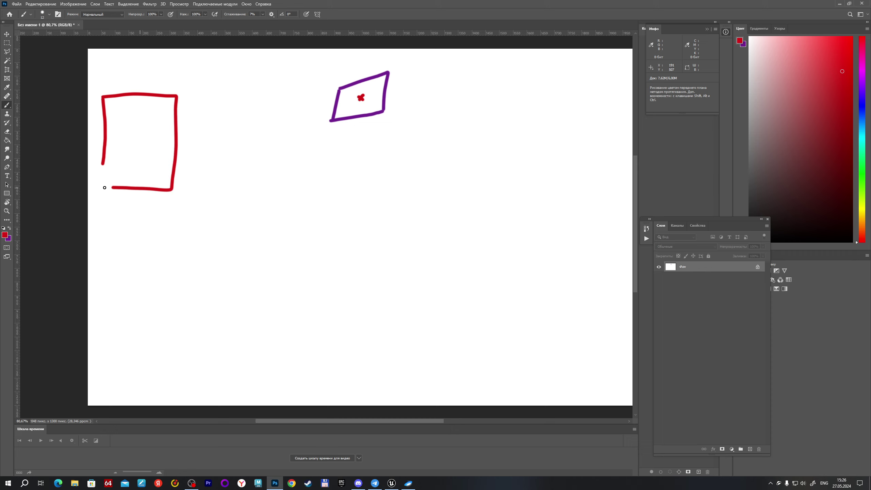
pyautogui.moveTo(118, 110)
pyautogui.mouseDown()
pyautogui.moveTo(119, 180)
pyautogui.moveTo(118, 110)
pyautogui.mouseUp()
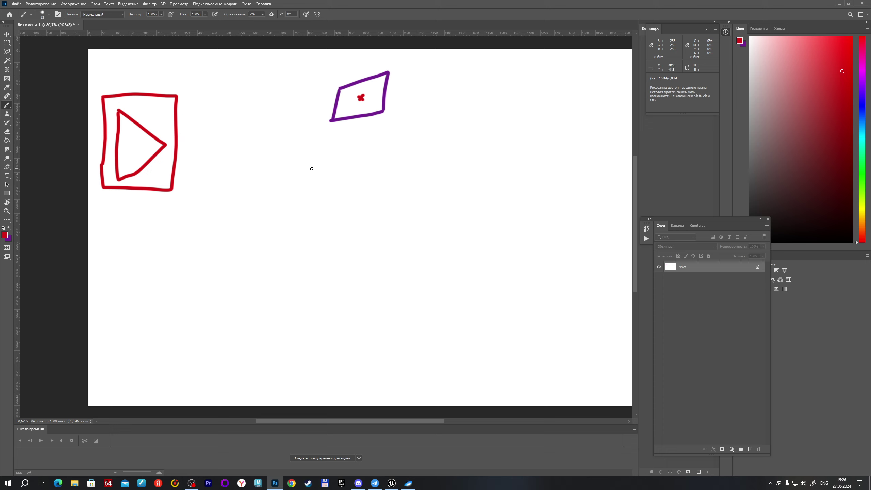
# Draw a large red rectangle at the lower right and enlarge the cross in the quadrilateral
pyautogui.moveTo(312, 169); pyautogui.dragTo(311, 369)
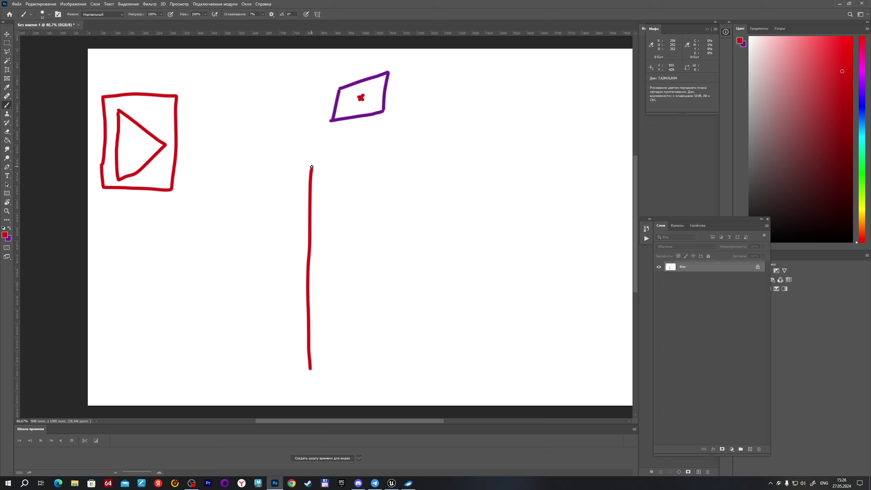
pyautogui.moveTo(312, 167); pyautogui.dragTo(620, 174)
pyautogui.moveTo(311, 370); pyautogui.dragTo(530, 369)
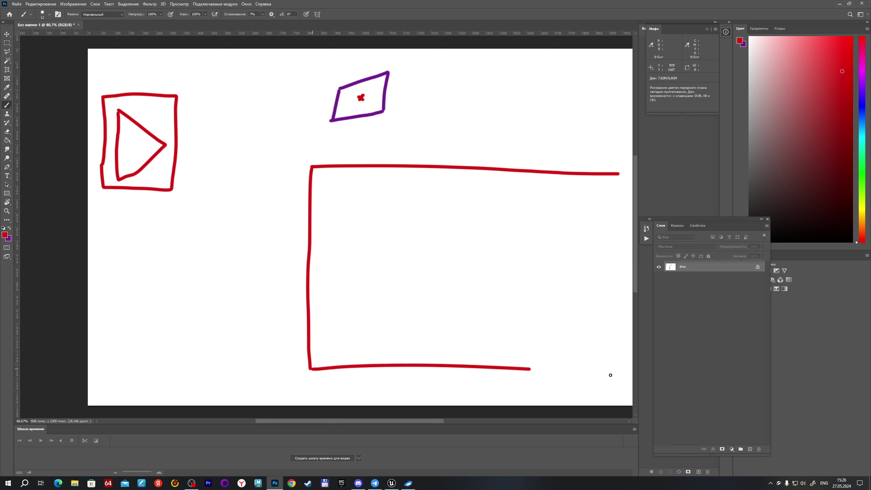
pyautogui.moveTo(610, 375); pyautogui.dragTo(642, 374)
pyautogui.moveTo(619, 173); pyautogui.dragTo(615, 374)
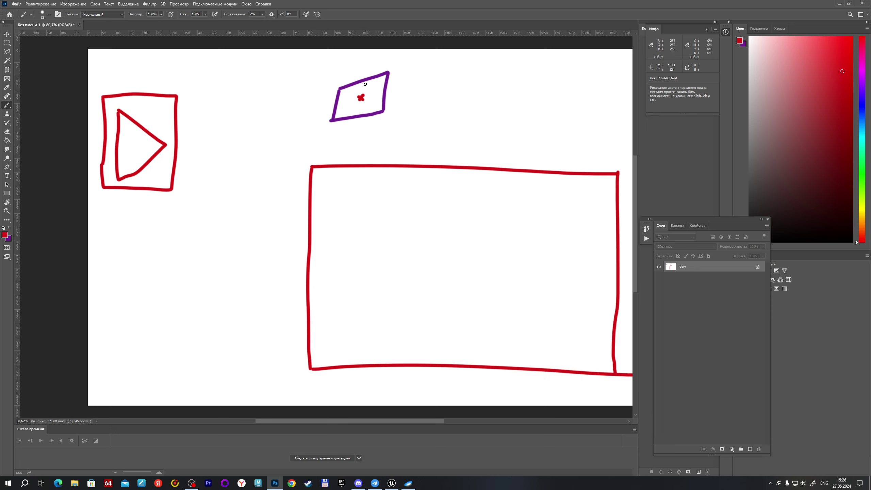
pyautogui.moveTo(356, 91)
pyautogui.mouseDown()
pyautogui.moveTo(366, 100)
pyautogui.moveTo(353, 106)
pyautogui.mouseUp()
# Paint two X marks inside the rectangle with left, right, up and down arrows and plus signs
pyautogui.moveTo(379, 229)
pyautogui.mouseDown()
pyautogui.moveTo(389, 237)
pyautogui.moveTo(385, 230)
pyautogui.mouseUp()
pyautogui.moveTo(467, 264)
pyautogui.mouseDown()
pyautogui.moveTo(478, 275)
pyautogui.moveTo(469, 274)
pyautogui.mouseUp()
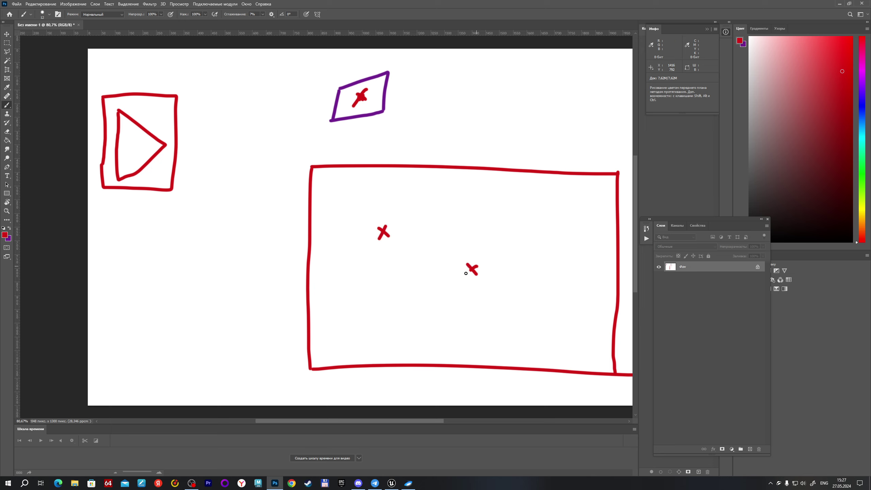
pyautogui.moveTo(390, 267)
pyautogui.mouseDown()
pyautogui.moveTo(408, 268)
pyautogui.moveTo(383, 288)
pyautogui.mouseUp()
pyautogui.click(390, 263)
pyautogui.moveTo(486, 268)
pyautogui.mouseDown()
pyautogui.moveTo(522, 269)
pyautogui.moveTo(534, 288)
pyautogui.moveTo(544, 281)
pyautogui.mouseUp()
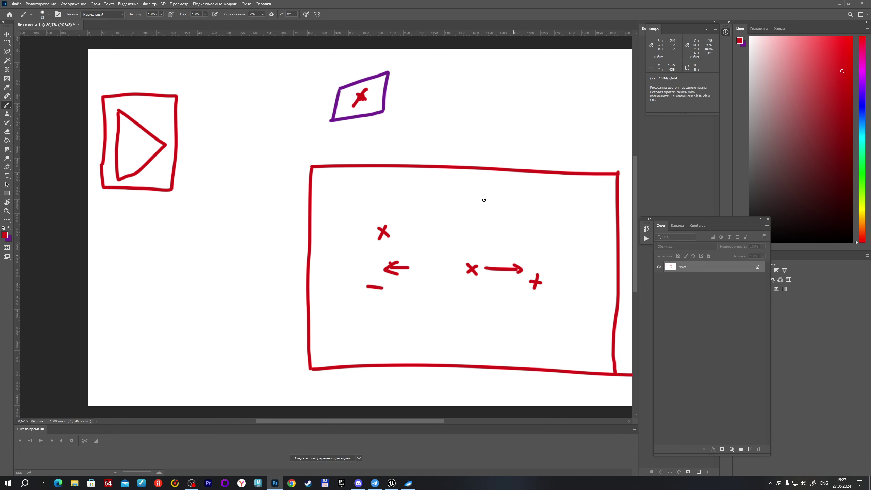
pyautogui.moveTo(475, 189); pyautogui.dragTo(470, 241)
pyautogui.moveTo(471, 197); pyautogui.dragTo(502, 193)
pyautogui.moveTo(476, 316)
pyautogui.mouseDown()
pyautogui.moveTo(475, 335)
pyautogui.moveTo(537, 329)
pyautogui.mouseUp()
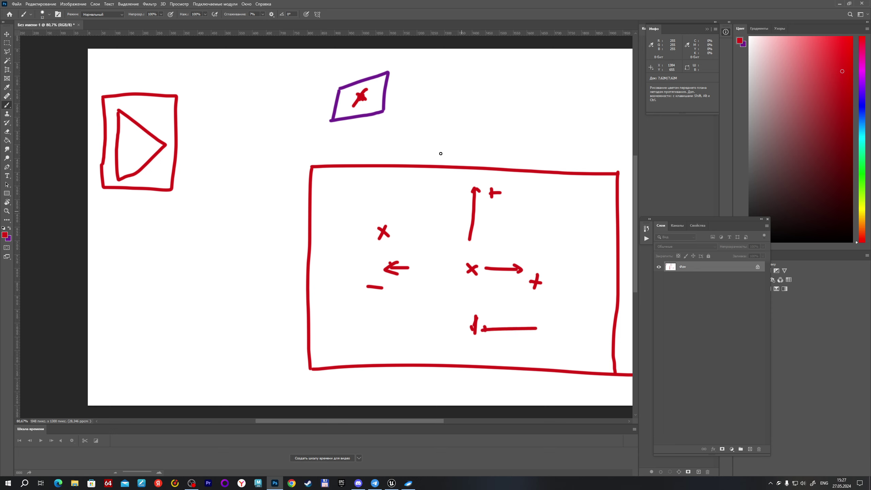
# Link the left X up to the quadrilateral, turn it into an asterisk, and draw a Z
pyautogui.moveTo(471, 267); pyautogui.dragTo(362, 93)
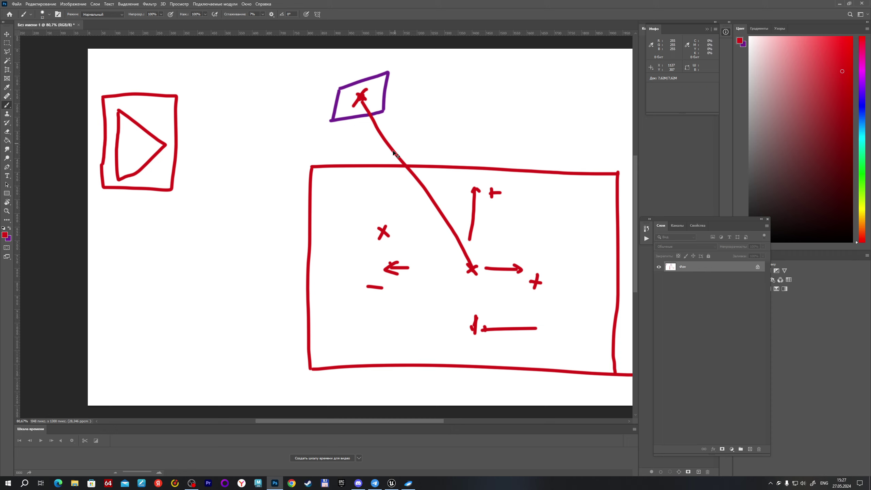
pyautogui.hotkey('ctrl', 'z')
pyautogui.moveTo(384, 234)
pyautogui.mouseDown()
pyautogui.moveTo(358, 79)
pyautogui.moveTo(384, 96)
pyautogui.mouseUp()
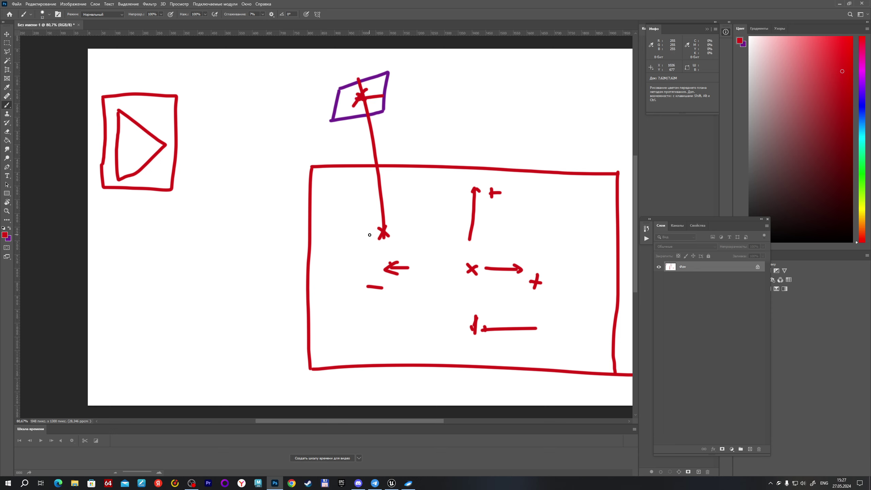
pyautogui.moveTo(368, 235); pyautogui.dragTo(398, 231)
pyautogui.moveTo(404, 128)
pyautogui.mouseDown()
pyautogui.moveTo(411, 126)
pyautogui.moveTo(409, 143)
pyautogui.moveTo(426, 142)
pyautogui.mouseUp()
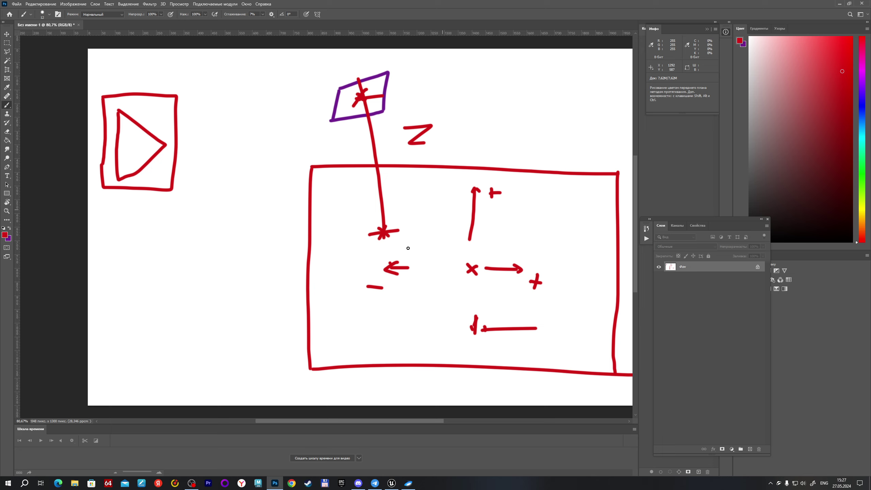
# Draw a red triangle around the asterisk with X marks at its corners
pyautogui.moveTo(396, 224)
pyautogui.mouseDown()
pyautogui.moveTo(374, 247)
pyautogui.moveTo(397, 239)
pyautogui.mouseUp()
pyautogui.moveTo(365, 191); pyautogui.dragTo(377, 273)
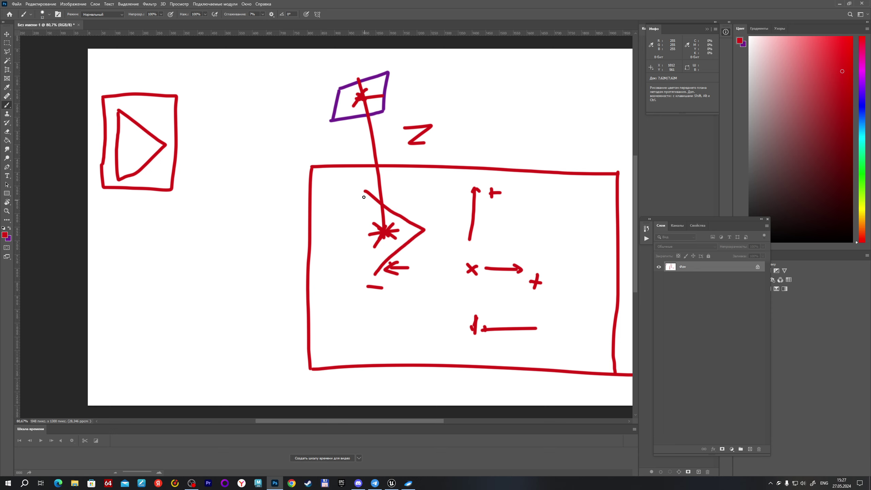
pyautogui.moveTo(363, 189)
pyautogui.mouseDown()
pyautogui.moveTo(375, 277)
pyautogui.moveTo(366, 292)
pyautogui.moveTo(353, 293)
pyautogui.mouseUp()
pyautogui.moveTo(355, 183)
pyautogui.mouseDown()
pyautogui.moveTo(366, 202)
pyautogui.moveTo(358, 199)
pyautogui.mouseUp()
pyautogui.moveTo(419, 220)
pyautogui.mouseDown()
pyautogui.moveTo(433, 236)
pyautogui.moveTo(420, 242)
pyautogui.mouseUp()
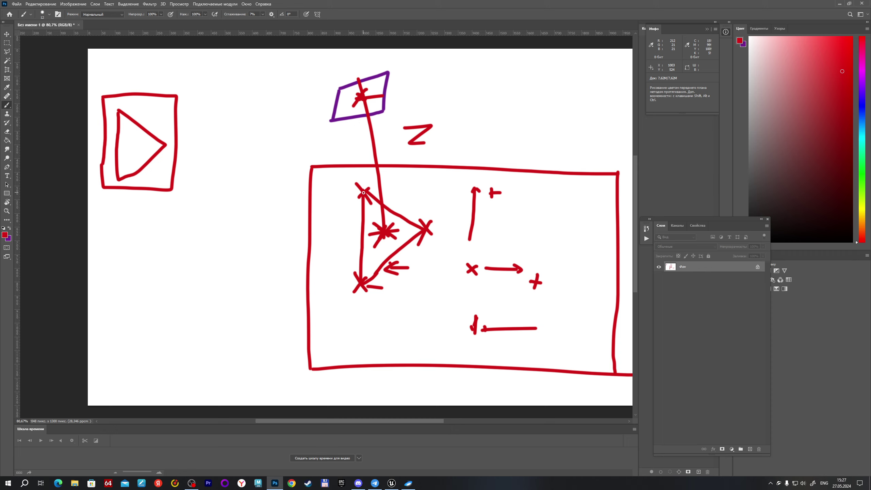
# Draw lines connecting the triangle and the Z to the quadrilateral's corners
pyautogui.moveTo(363, 193)
pyautogui.mouseDown()
pyautogui.moveTo(346, 99)
pyautogui.moveTo(358, 80)
pyautogui.moveTo(376, 153)
pyautogui.mouseUp()
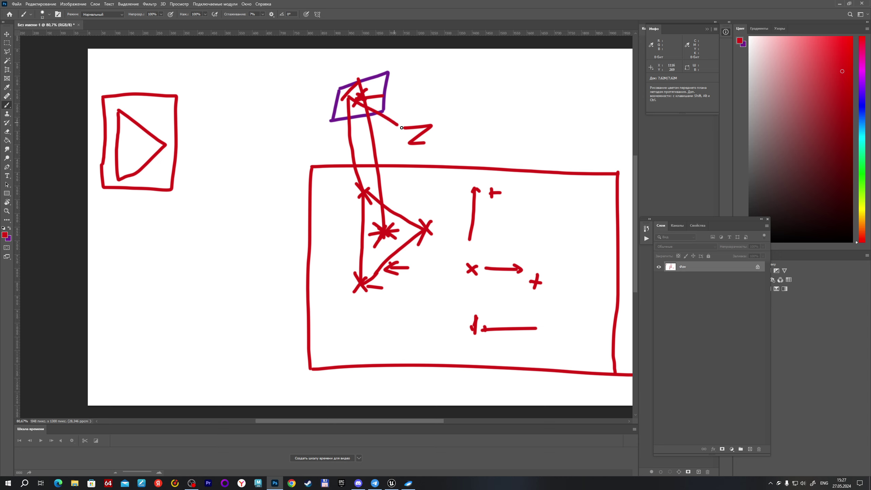
pyautogui.moveTo(349, 99)
pyautogui.mouseDown()
pyautogui.moveTo(347, 155)
pyautogui.moveTo(378, 154)
pyautogui.mouseUp()
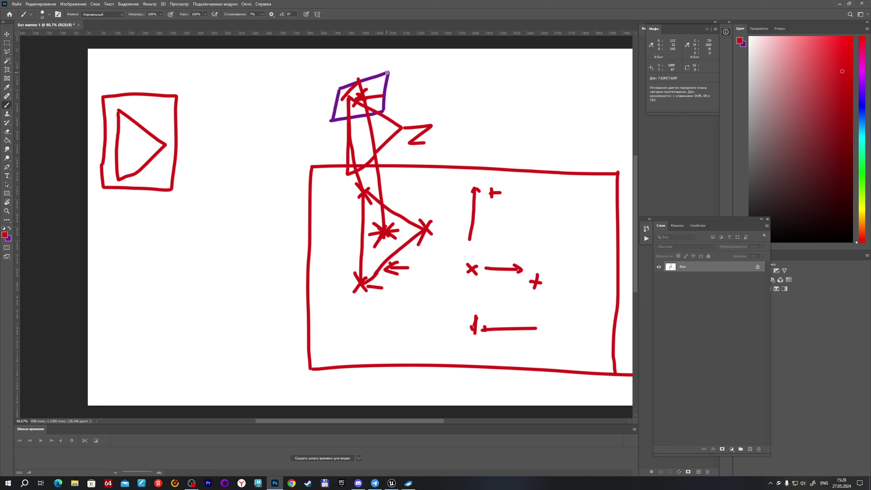
pyautogui.moveTo(388, 73)
pyautogui.mouseDown()
pyautogui.moveTo(402, 126)
pyautogui.moveTo(357, 109)
pyautogui.moveTo(360, 96)
pyautogui.mouseUp()
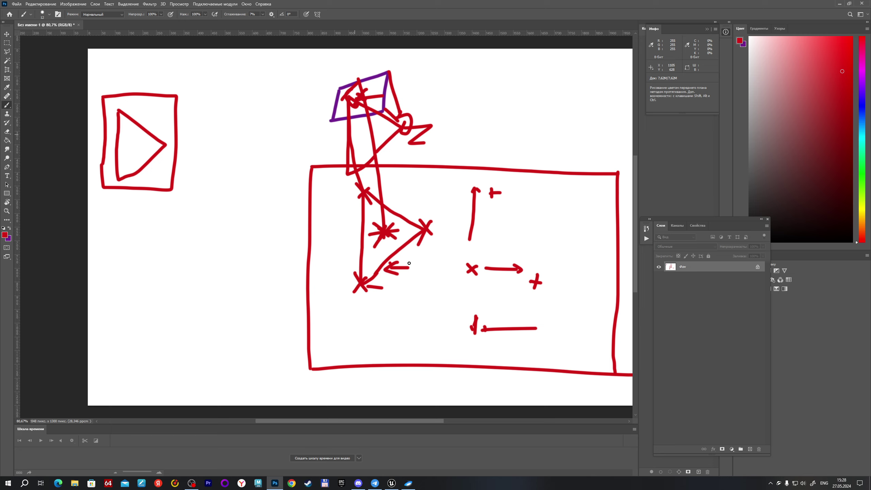
# Create a new material asset named m_bill
pyautogui.rightClick(274, 359)
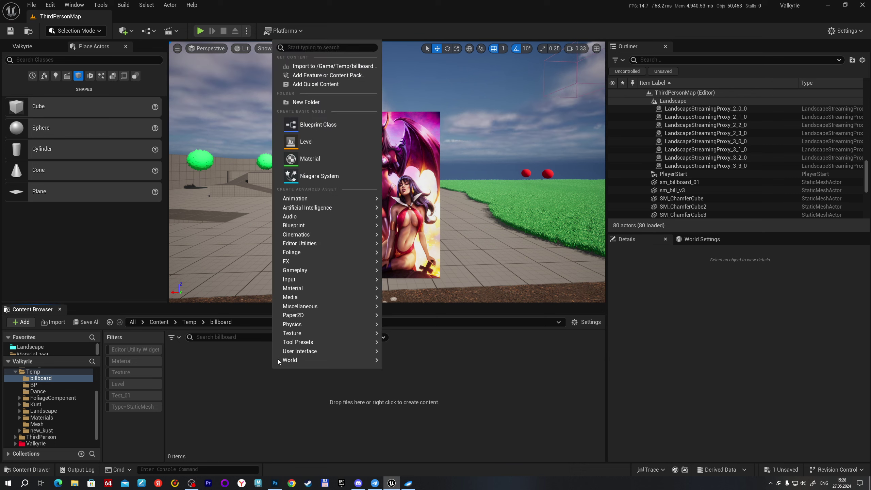
pyautogui.click(328, 165)
pyautogui.write('m_bill')
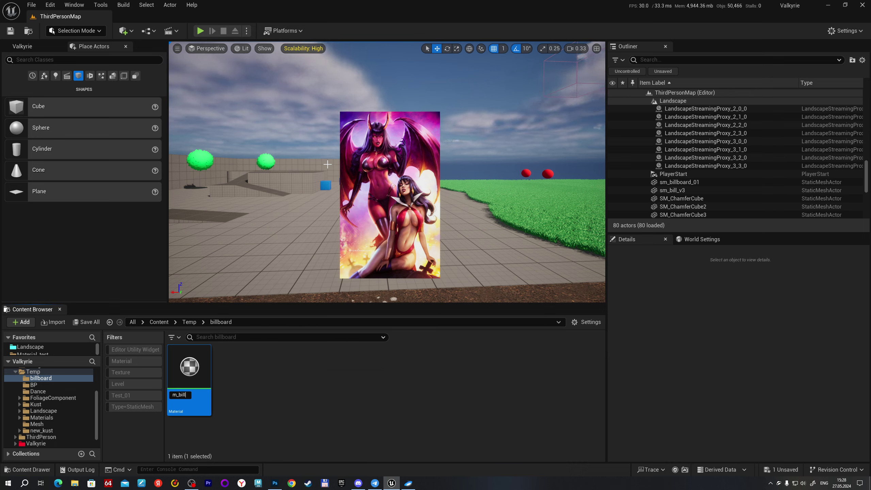
pyautogui.press('Return')
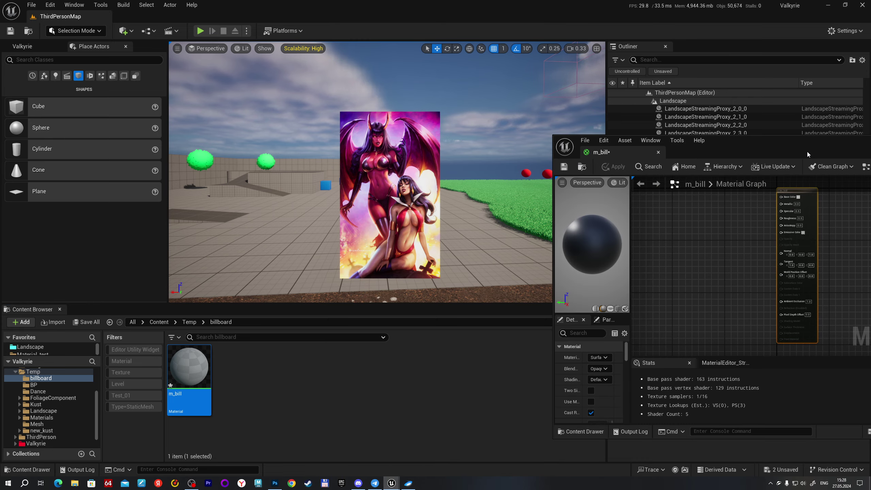
# Maximize the m_bill material editor and place a 0,0,0 Constant3Vector in free space
pyautogui.doubleClick(808, 153)
pyautogui.moveTo(287, 151); pyautogui.dragTo(445, 236, button='right')
pyautogui.scroll(2, 426, 192)
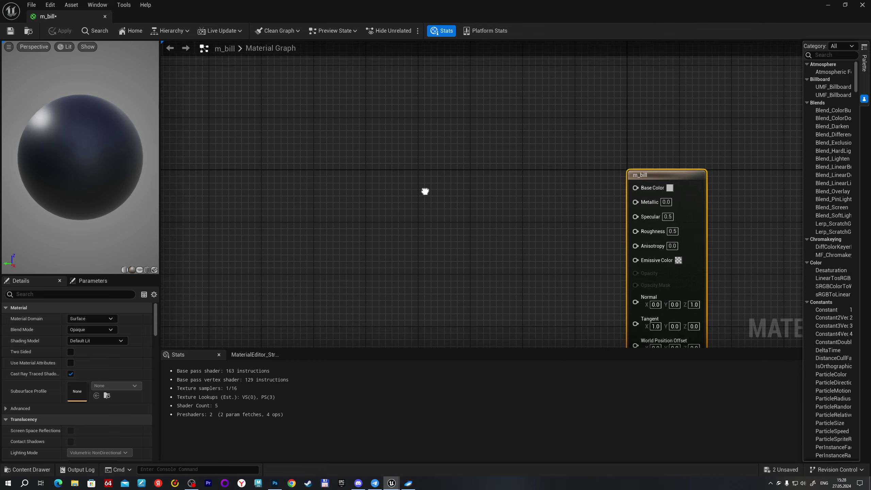
pyautogui.moveTo(425, 192); pyautogui.dragTo(435, 170, button='right')
pyautogui.click(213, 130)
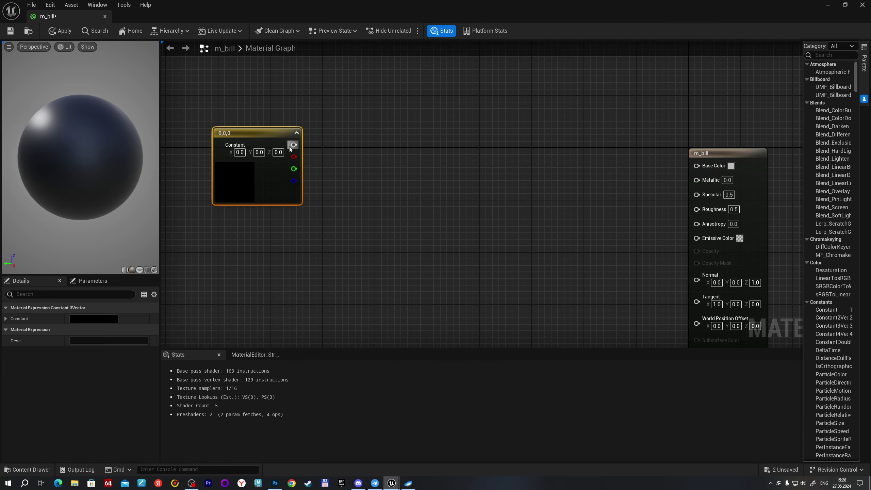
# Feed the constant into a TransformPosition node with destination set to Camera Space
pyautogui.moveTo(293, 145); pyautogui.dragTo(340, 148)
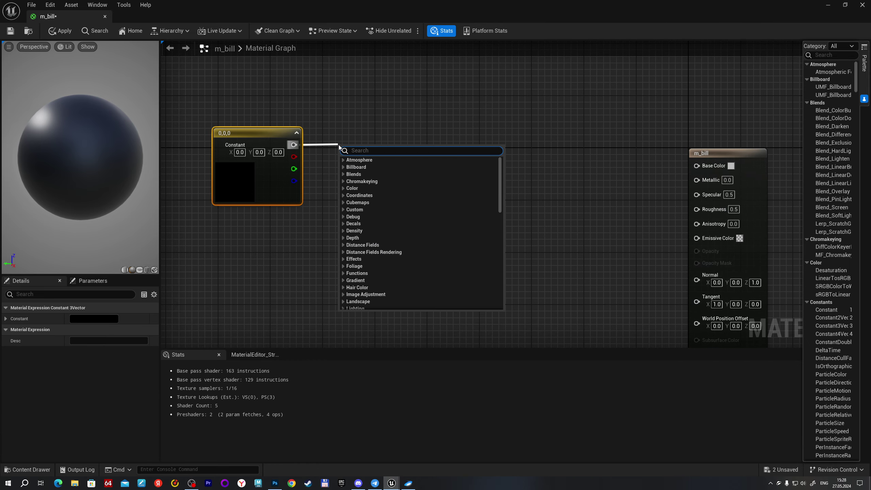
pyautogui.write('transform')
pyautogui.press('Return')
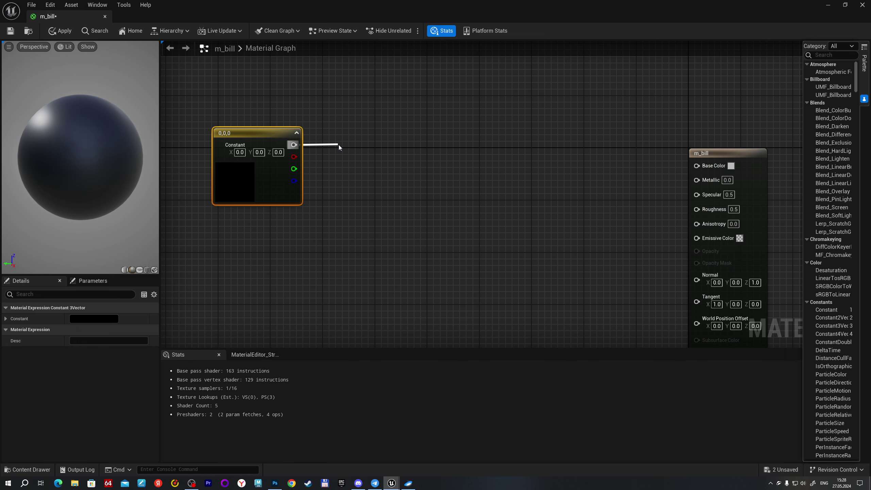
pyautogui.moveTo(338, 145); pyautogui.dragTo(362, 122)
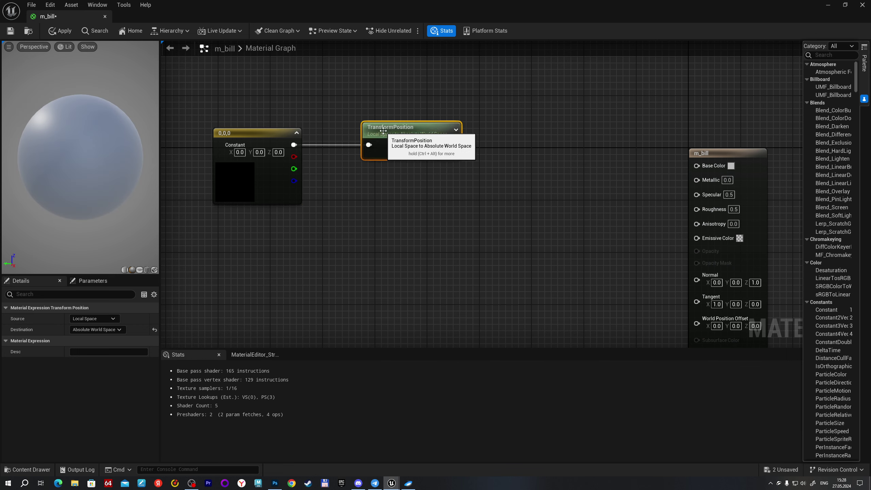
pyautogui.click(100, 330)
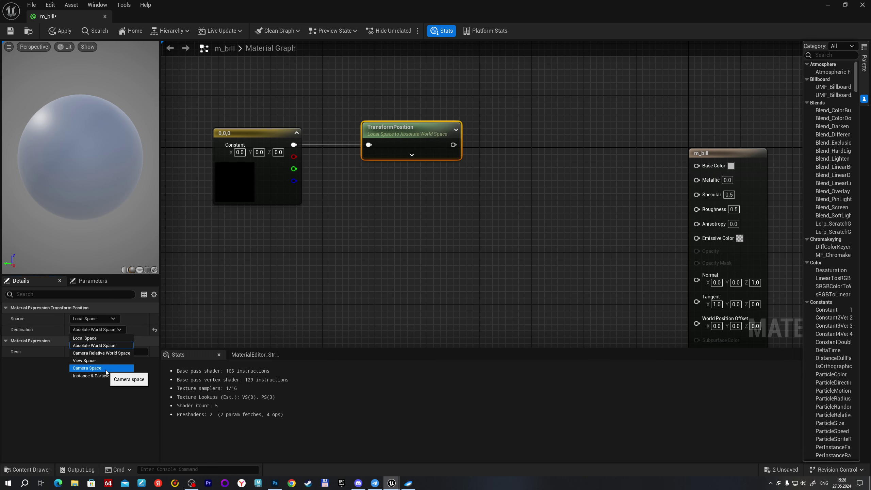
pyautogui.click(88, 369)
pyautogui.moveTo(283, 263); pyautogui.dragTo(256, 285, button='right')
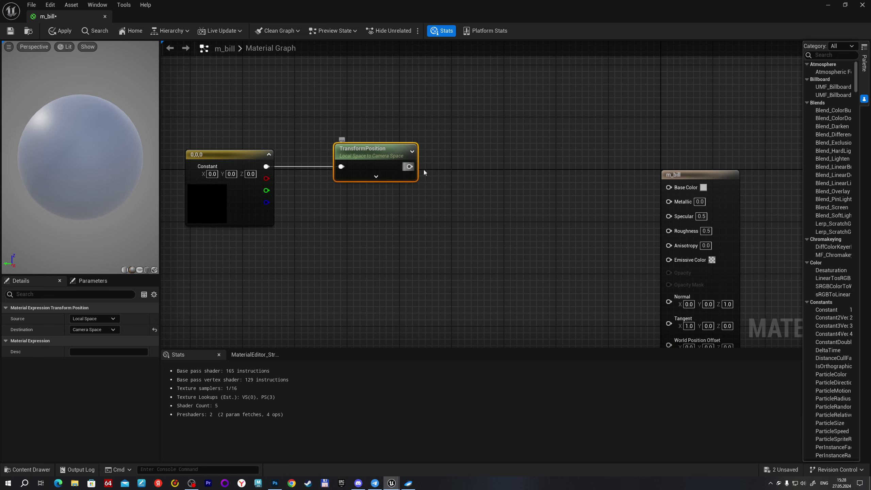
# Add DebugFloat3Values, wire ColorCodedOutput to Base Color, and preview on a plane
pyautogui.moveTo(409, 167); pyautogui.dragTo(435, 175)
pyautogui.write('debug')
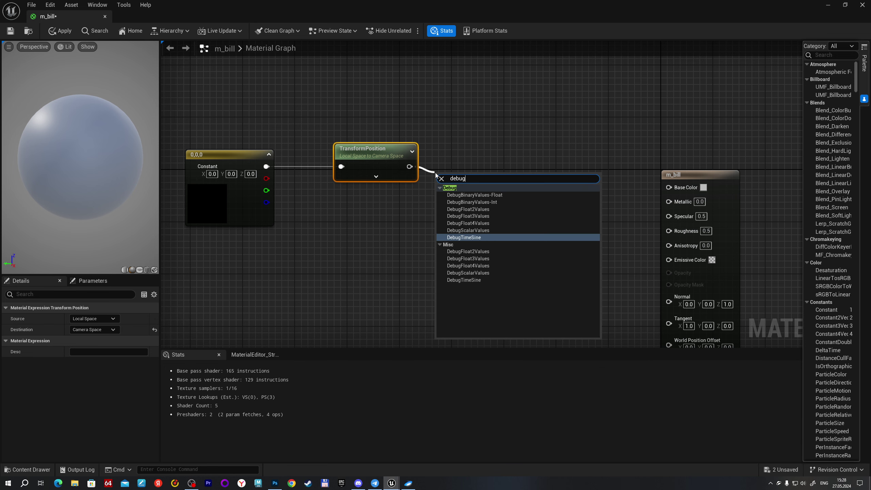
pyautogui.press('Up')
pyautogui.press('Up')
pyautogui.press('Up')
pyautogui.press('Return')
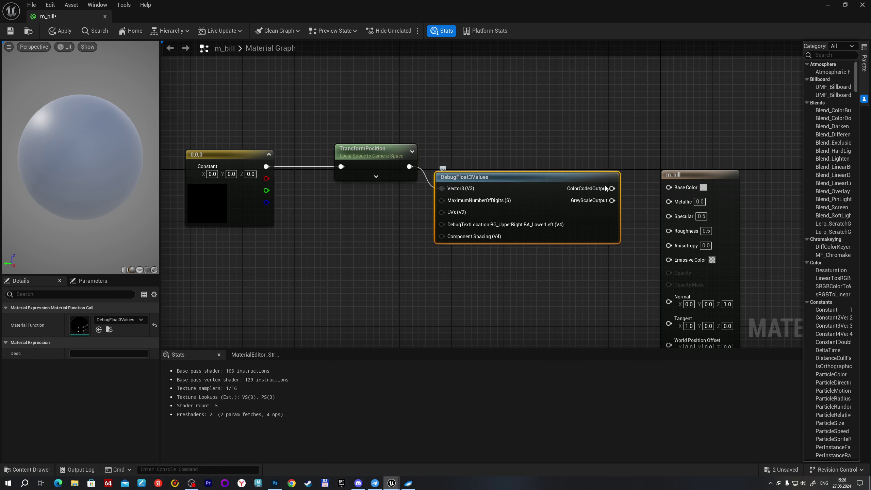
pyautogui.moveTo(612, 188); pyautogui.dragTo(679, 194)
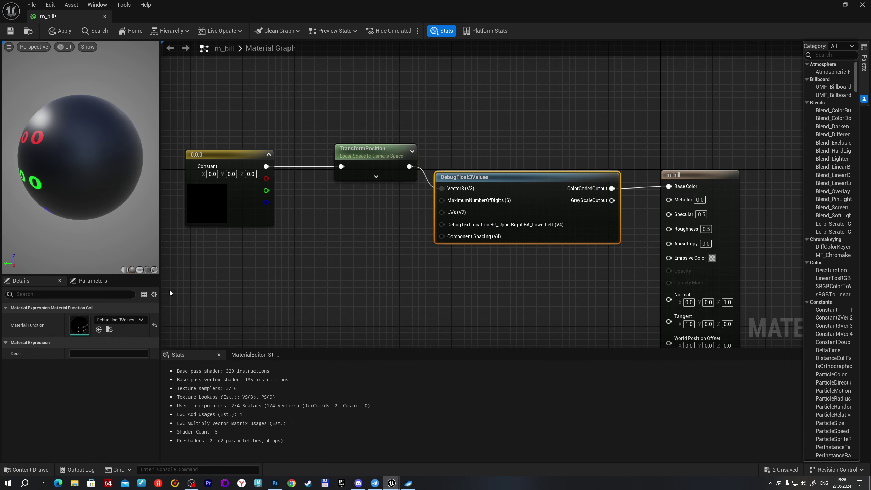
pyautogui.click(139, 270)
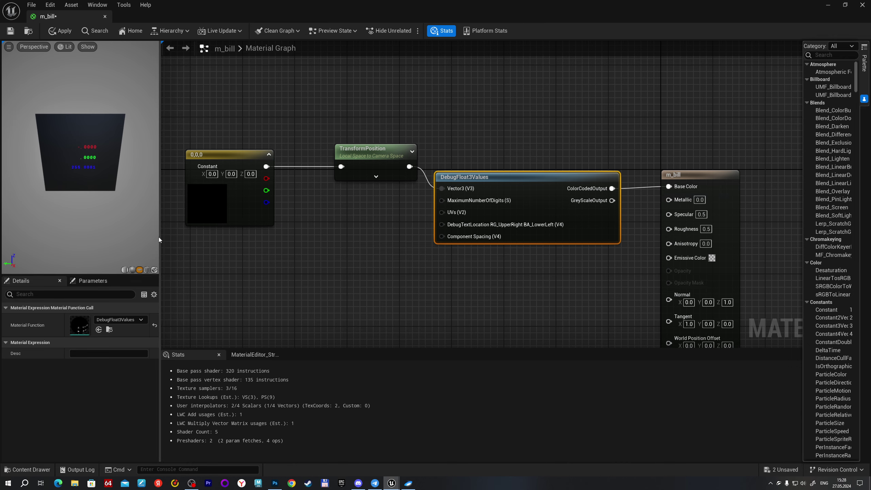
# Widen and zoom the preview to read the camera-space values, then delete DebugFloat3Values
pyautogui.moveTo(159, 237); pyautogui.dragTo(322, 226)
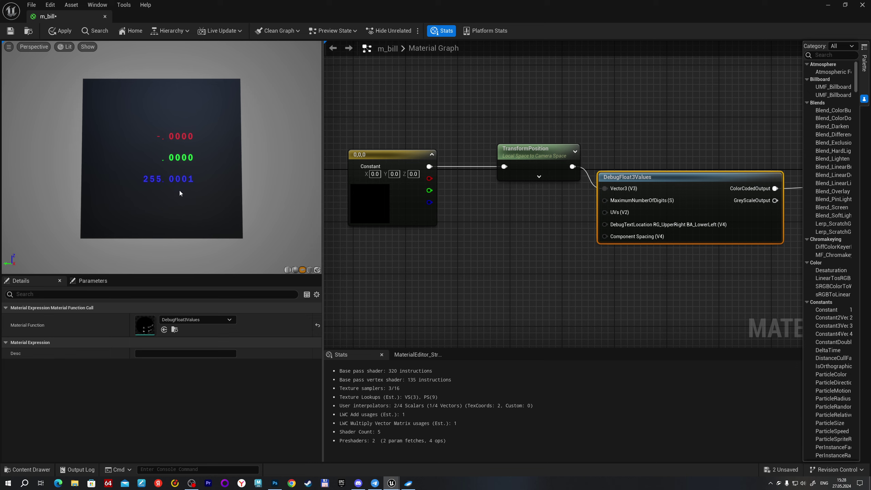
pyautogui.moveTo(180, 191); pyautogui.dragTo(180, 191, button='right')
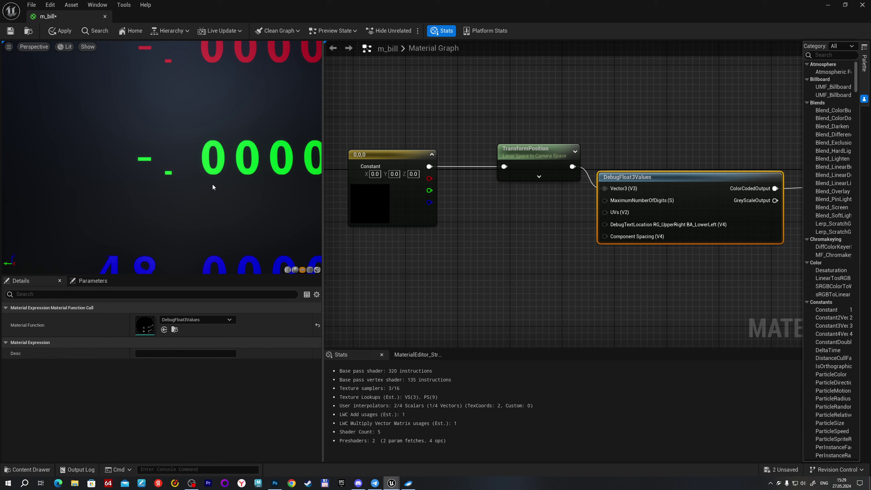
pyautogui.moveTo(212, 181); pyautogui.dragTo(206, 175, button='right')
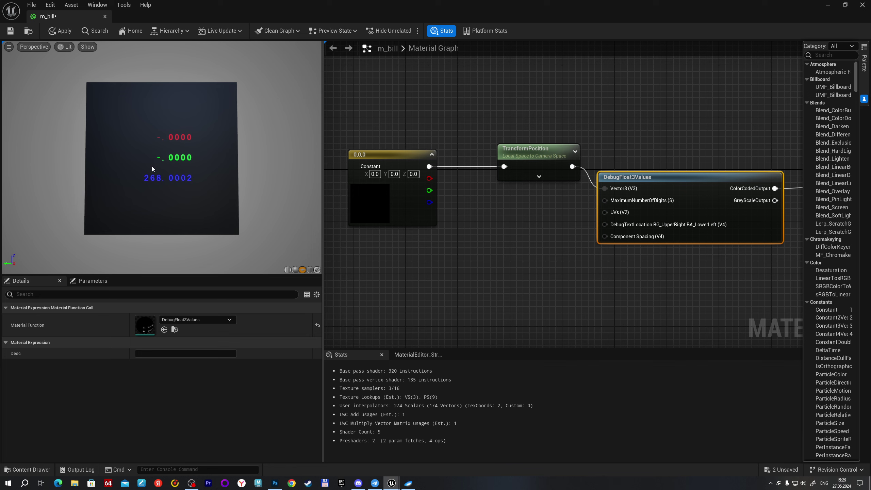
pyautogui.moveTo(191, 173)
pyautogui.mouseDown(button='middle')
pyautogui.moveTo(124, 180)
pyautogui.moveTo(305, 182)
pyautogui.moveTo(204, 94)
pyautogui.moveTo(209, 260)
pyautogui.moveTo(171, 198)
pyautogui.mouseUp(button='middle')
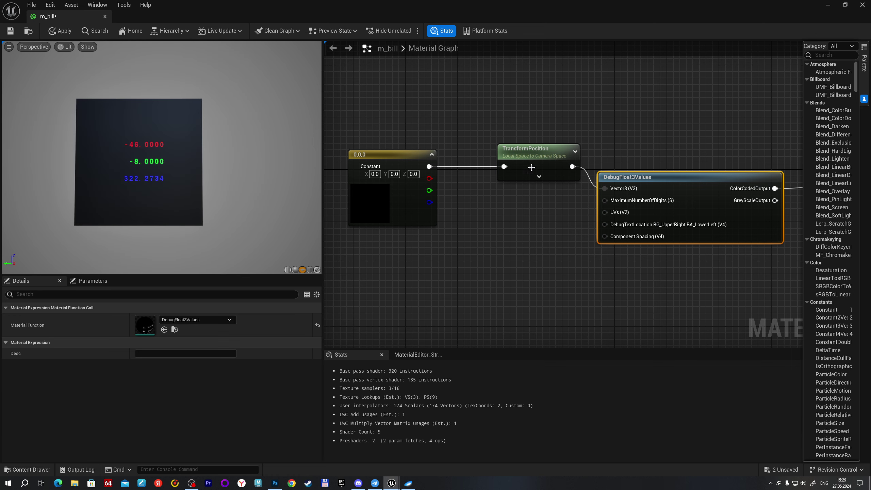
pyautogui.press('Delete')
# Add a TexCoord[0] node feeding a ComponentMask limited to the R channel
pyautogui.moveTo(323, 184); pyautogui.dragTo(129, 185)
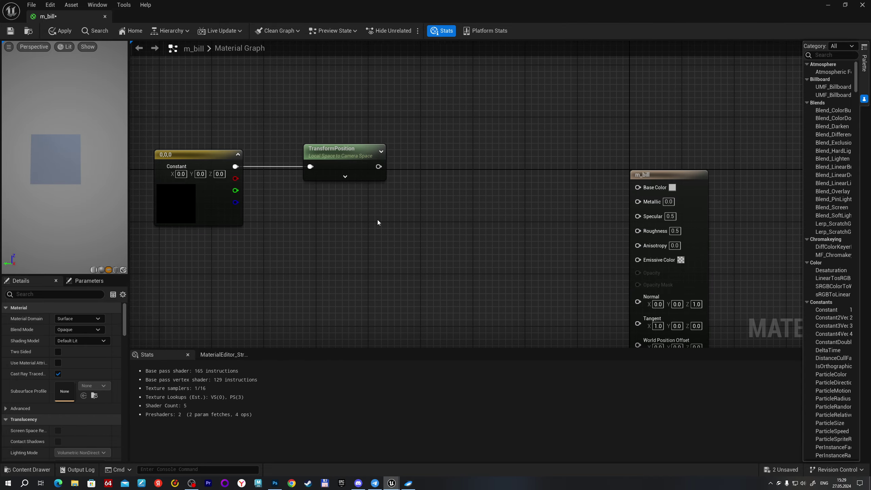
pyautogui.moveTo(378, 222); pyautogui.dragTo(460, 170, button='right')
pyautogui.click(259, 246)
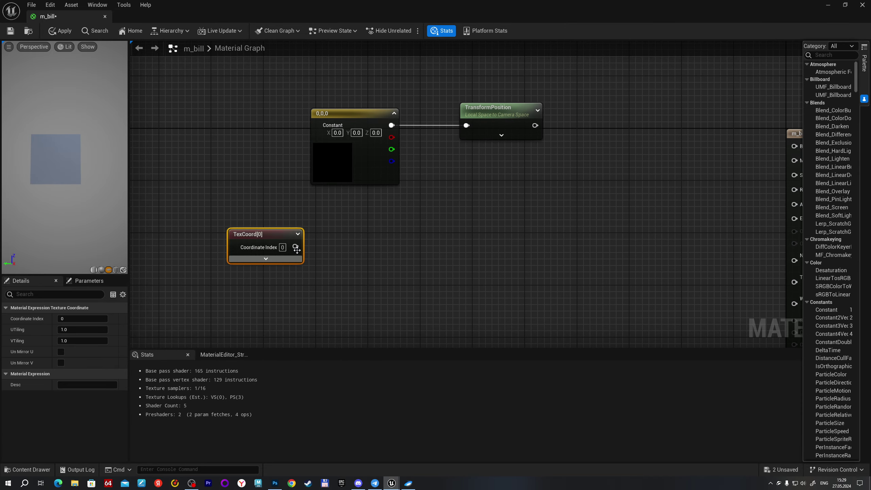
pyautogui.moveTo(295, 246); pyautogui.dragTo(317, 254)
pyautogui.write('mask')
pyautogui.press('Return')
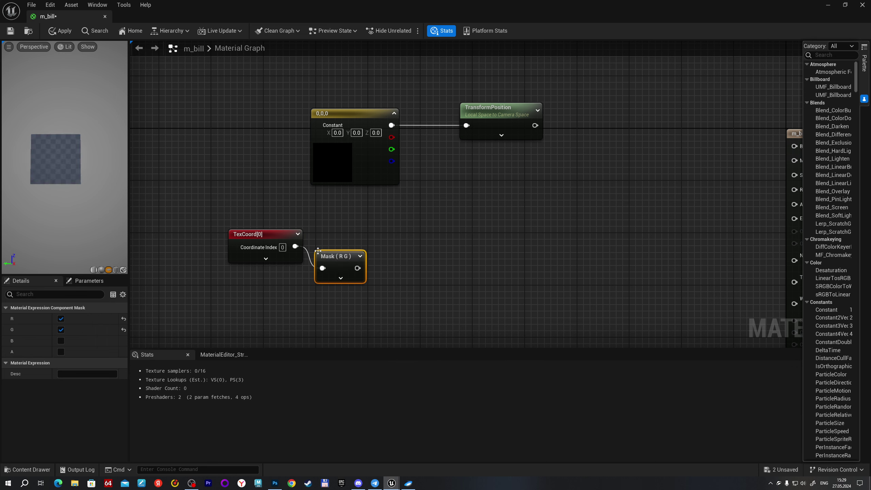
pyautogui.click(61, 330)
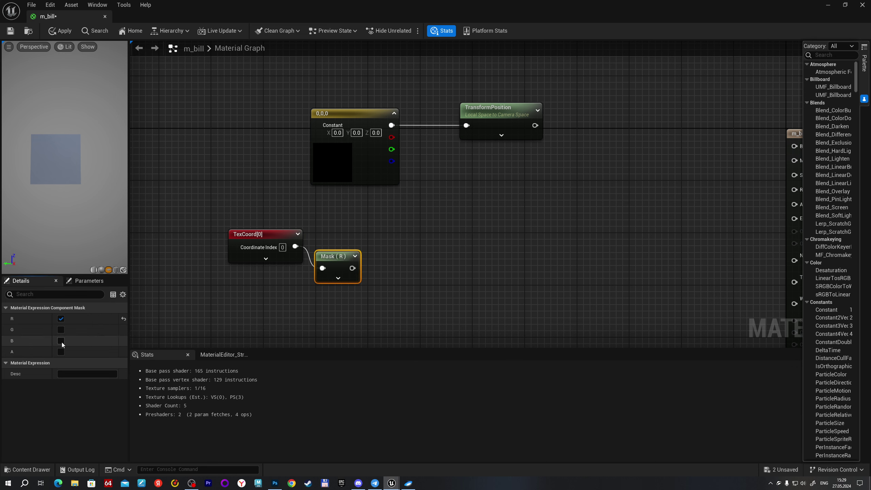
pyautogui.moveTo(332, 263); pyautogui.dragTo(359, 239)
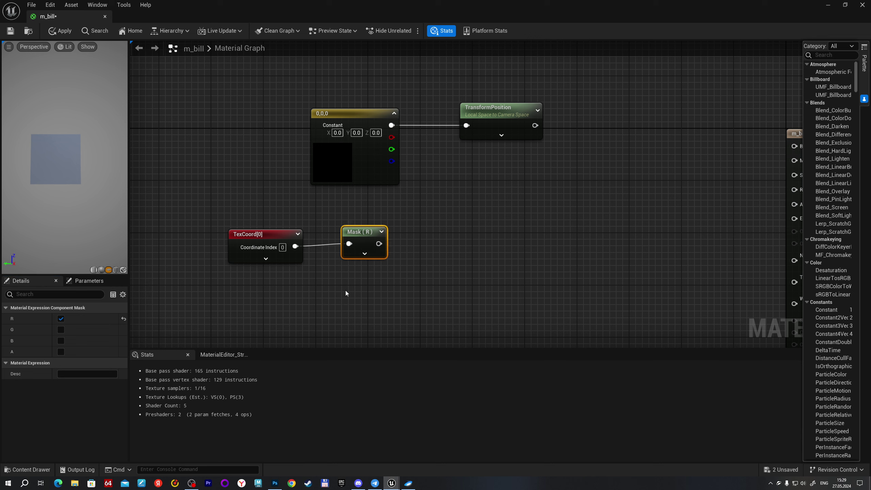
# Duplicate the mask, wire it to TexCoord, and switch it to pass only G
pyautogui.hotkey('ctrl', 'd')
pyautogui.moveTo(295, 247); pyautogui.dragTo(350, 309)
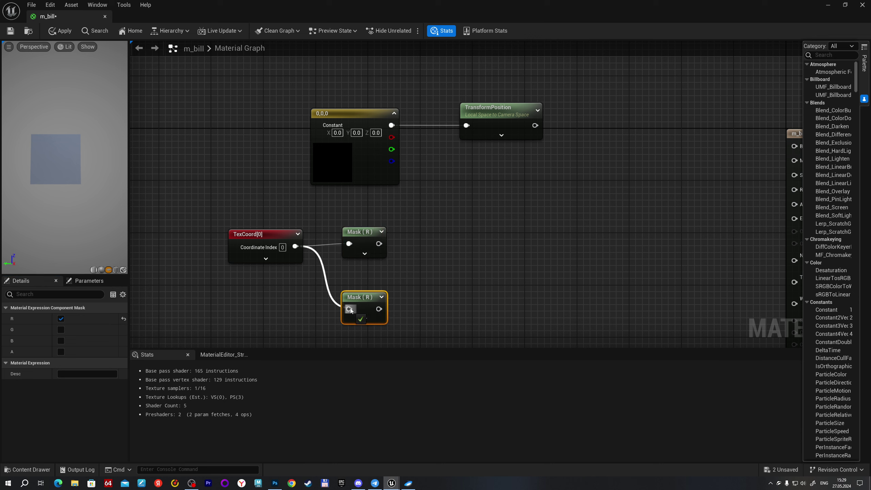
pyautogui.click(365, 318)
pyautogui.click(60, 330)
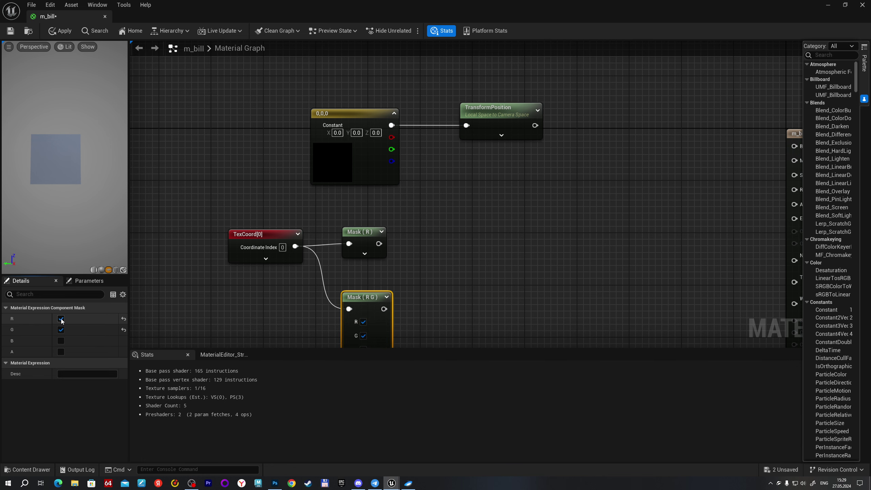
pyautogui.click(61, 319)
pyautogui.moveTo(373, 341); pyautogui.dragTo(363, 290, button='right')
pyautogui.click(356, 322)
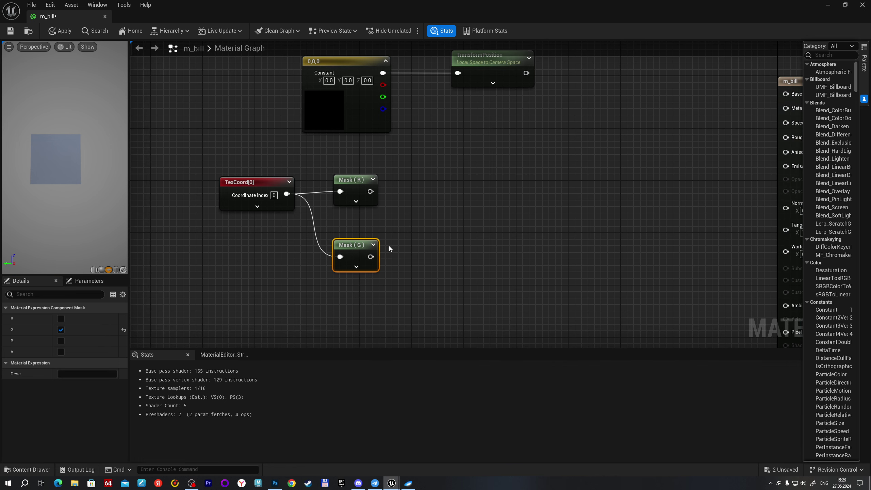
pyautogui.moveTo(352, 249); pyautogui.dragTo(346, 242)
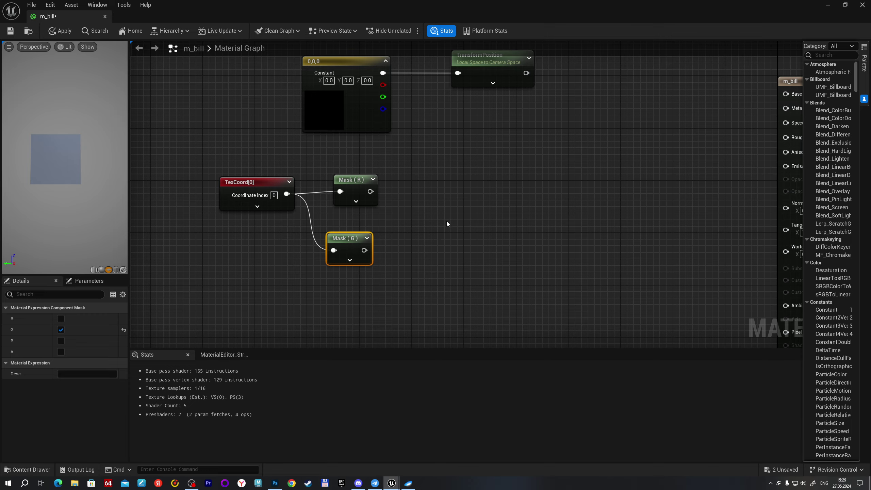
# Invert the Mask (G) output with a 1-x OneMinus node
pyautogui.press('Home')
pyautogui.moveTo(310, 298); pyautogui.dragTo(352, 296)
pyautogui.write('1-x')
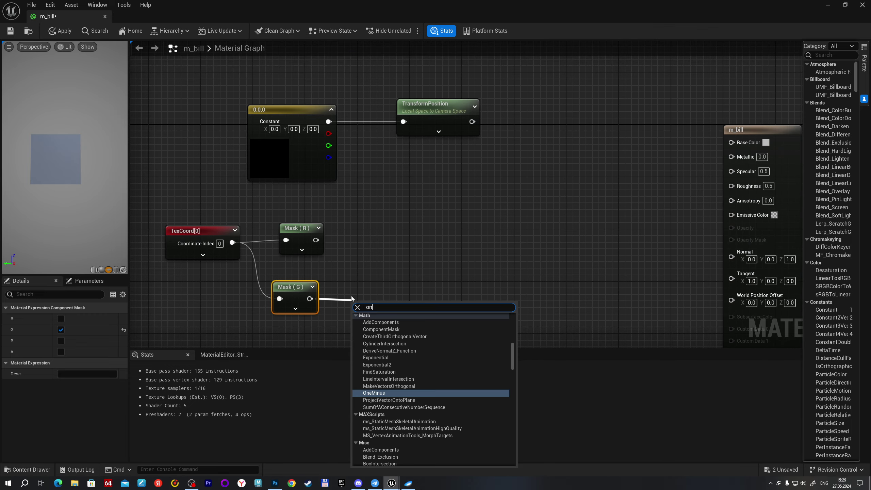
pyautogui.press('Return')
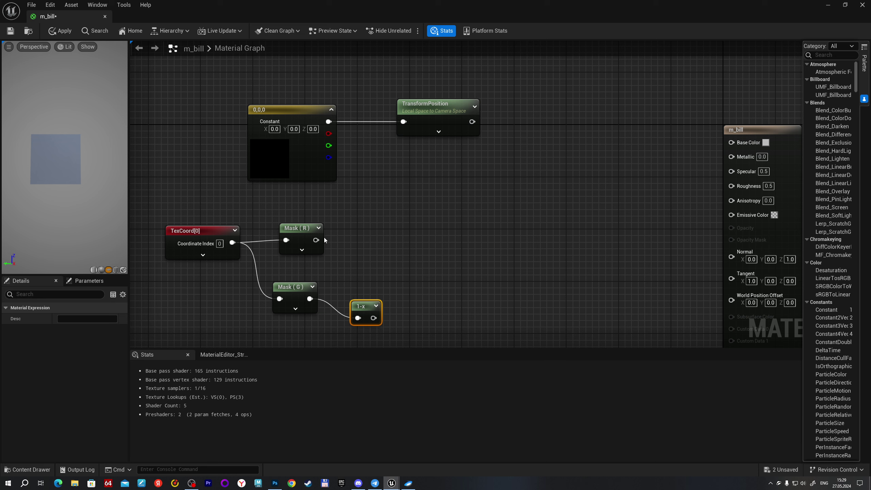
# Combine Mask (R) and the 1-x output in an AppendVector node
pyautogui.moveTo(315, 240); pyautogui.dragTo(397, 237)
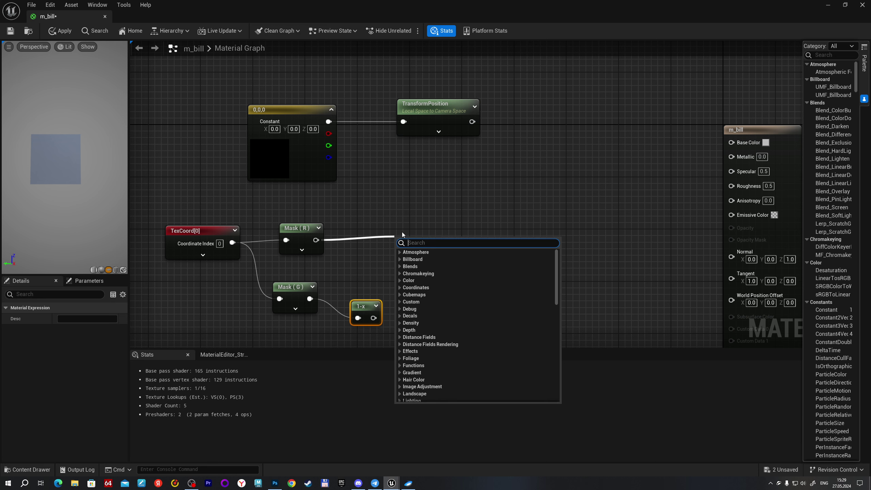
pyautogui.write('app')
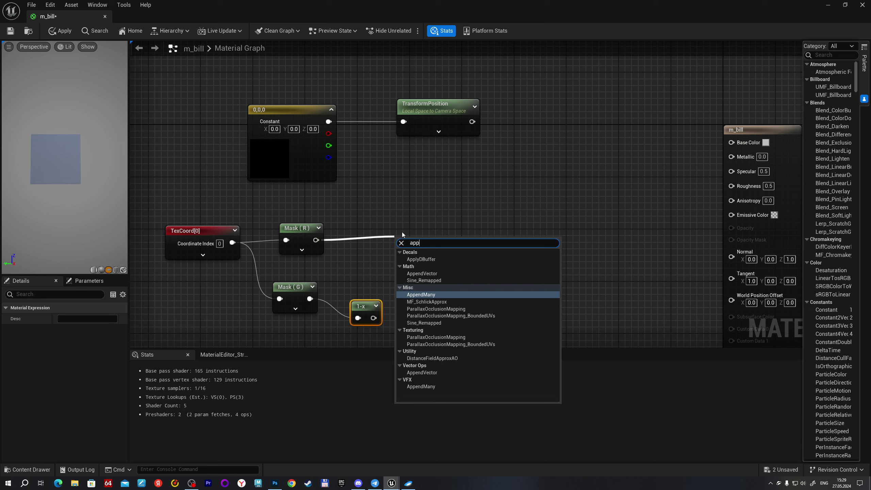
pyautogui.press('Up')
pyautogui.press('Up')
pyautogui.press('Up')
pyautogui.press('Return')
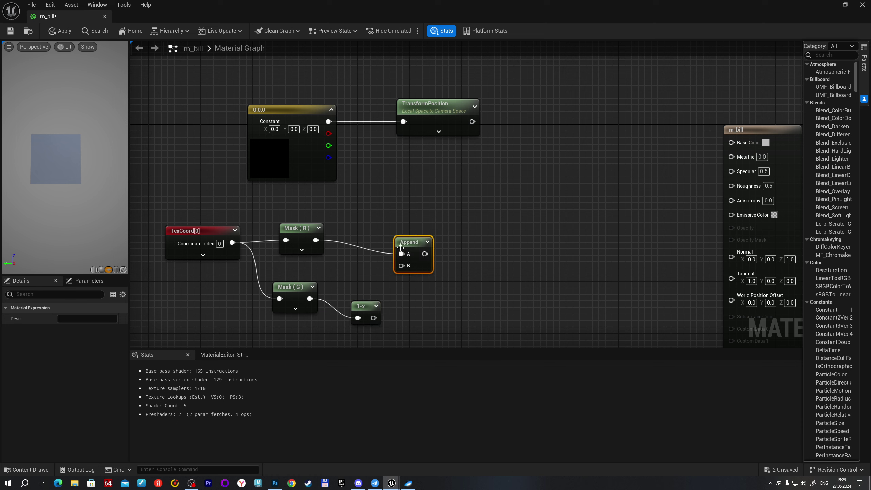
pyautogui.moveTo(400, 247); pyautogui.dragTo(430, 240)
pyautogui.moveTo(368, 309)
pyautogui.mouseDown()
pyautogui.moveTo(367, 289)
pyautogui.moveTo(430, 259)
pyautogui.mouseUp()
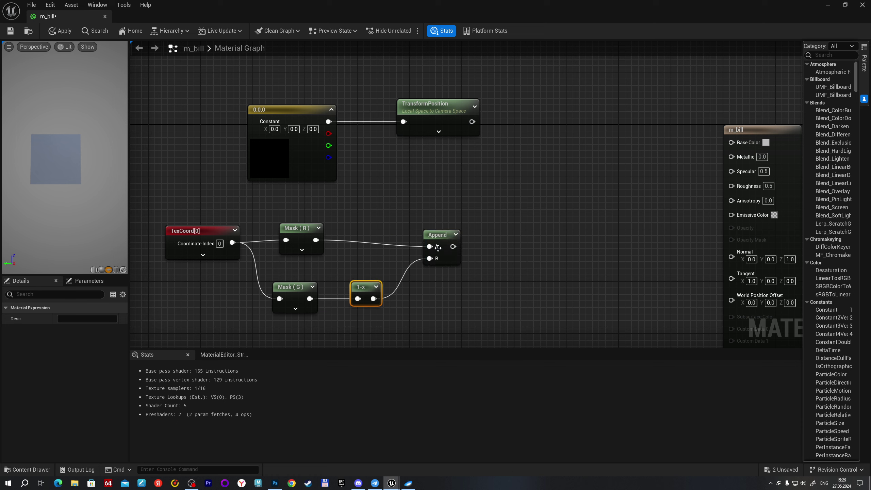
pyautogui.moveTo(438, 248); pyautogui.dragTo(380, 243, button='right')
pyautogui.moveTo(394, 241); pyautogui.dragTo(448, 244)
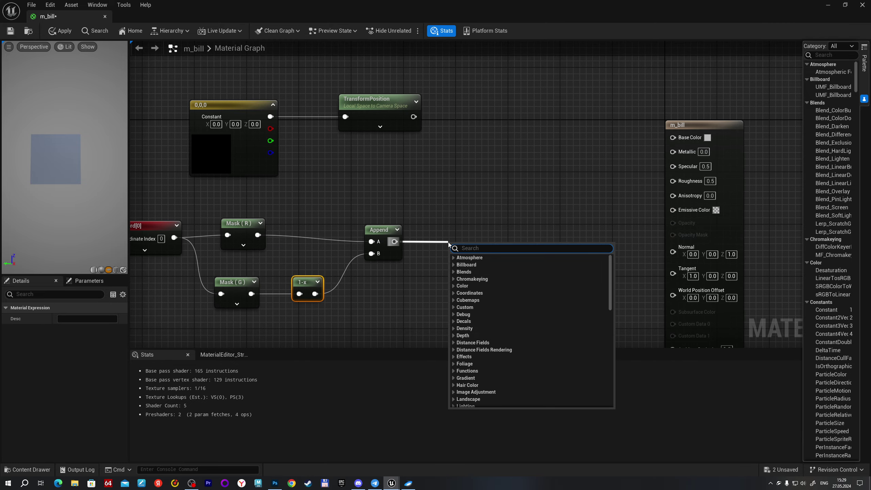
# Add a Subtract after Append with a 0.5,0.5 Constant2Vector in its B input
pyautogui.write('subtract')
pyautogui.press('Return')
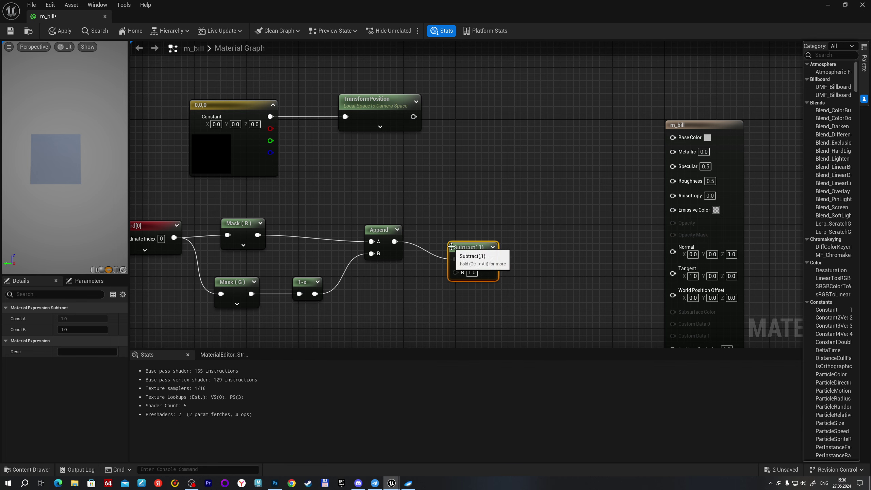
pyautogui.moveTo(386, 299); pyautogui.dragTo(376, 256, button='right')
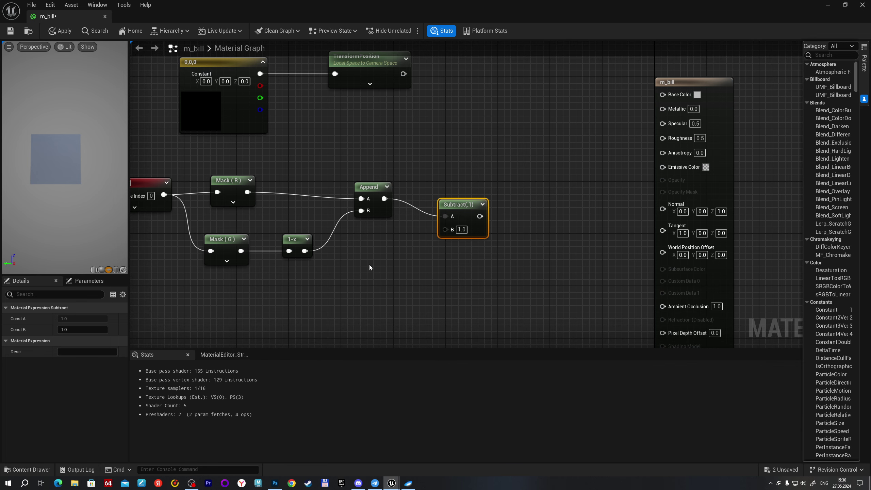
pyautogui.click(360, 265)
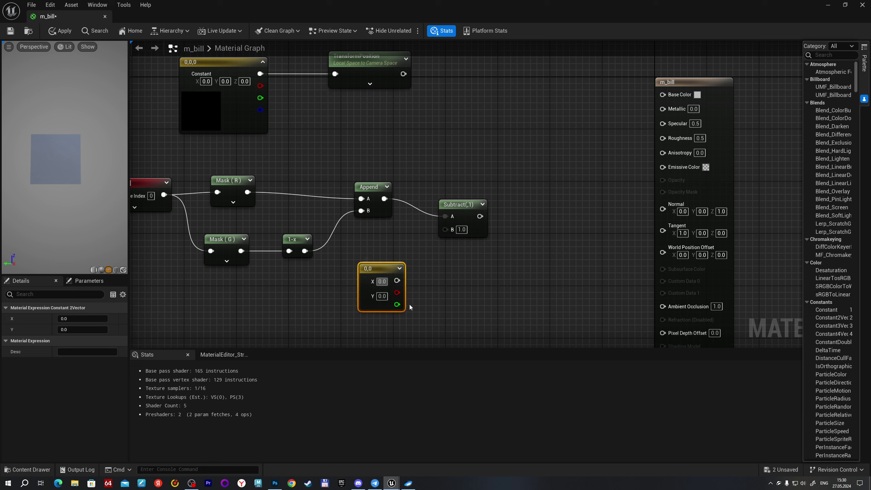
pyautogui.write('0.5')
pyautogui.press('Tab')
pyautogui.write('0.5')
pyautogui.press('Return')
pyautogui.moveTo(397, 281)
pyautogui.mouseDown()
pyautogui.moveTo(445, 229)
pyautogui.moveTo(447, 189)
pyautogui.mouseUp()
pyautogui.moveTo(500, 216); pyautogui.dragTo(431, 226, button='right')
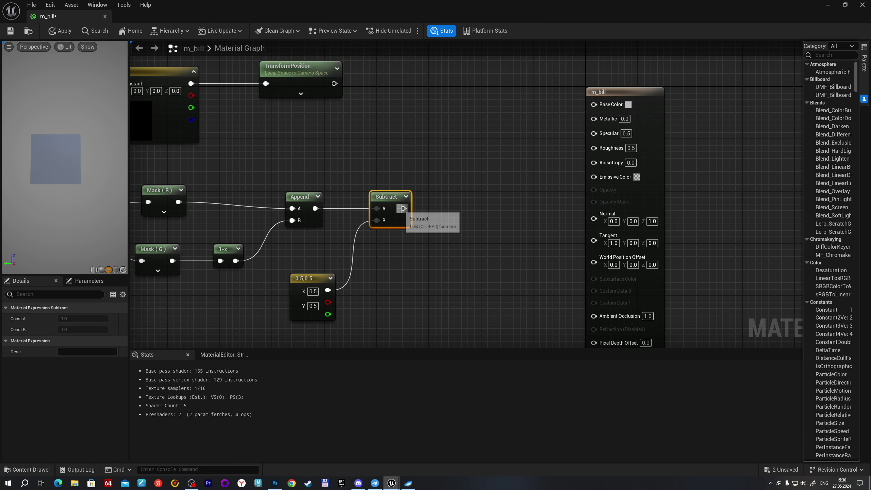
# Add a Multiply node on the Subtract output
pyautogui.moveTo(404, 208); pyautogui.dragTo(438, 232)
pyautogui.write('multiply')
pyautogui.press('Return')
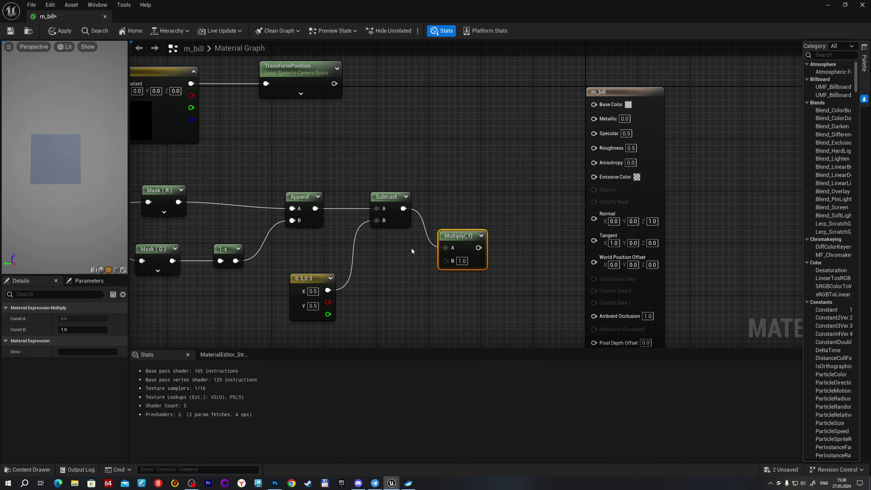
pyautogui.moveTo(412, 248); pyautogui.dragTo(430, 234, button='right')
pyautogui.moveTo(472, 225); pyautogui.dragTo(487, 186)
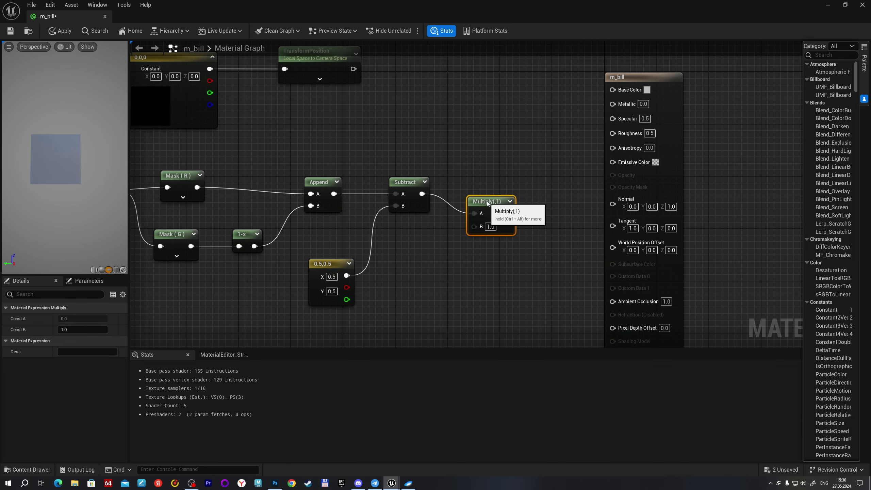
# Feed a 100,100 Constant2Vector into Multiply's B input and shift the m_bill output node right
pyautogui.click(399, 245)
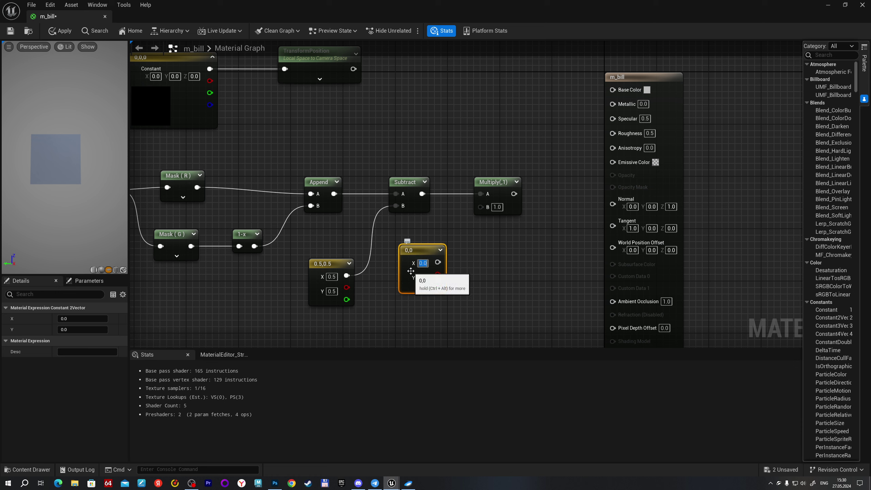
pyautogui.write('100')
pyautogui.press('Return')
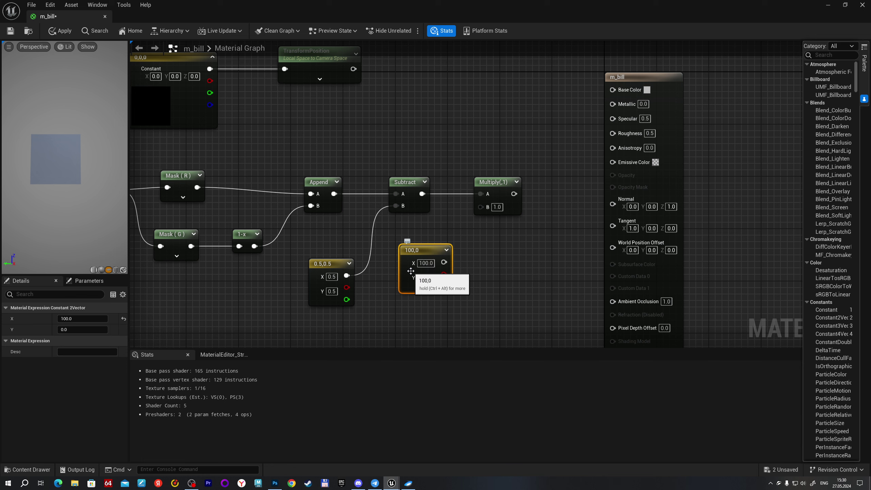
pyautogui.write('100')
pyautogui.press('Return')
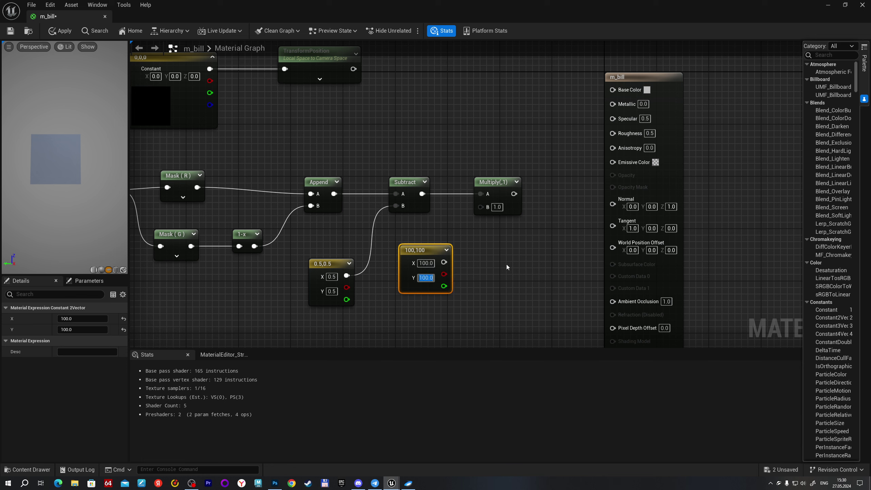
pyautogui.moveTo(444, 262); pyautogui.dragTo(481, 207)
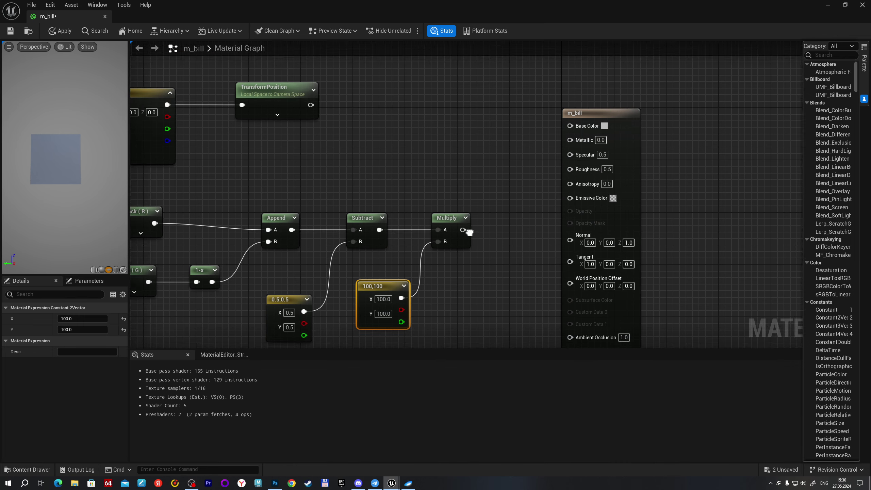
pyautogui.moveTo(483, 209); pyautogui.dragTo(416, 254, button='right')
pyautogui.moveTo(587, 127); pyautogui.dragTo(646, 127)
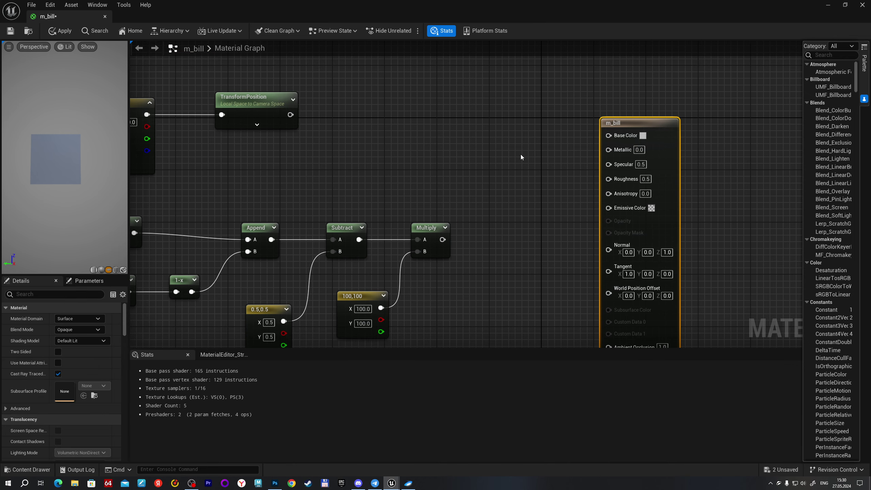
# Append a Constant 0 to the Multiply result through a new Append node's B input
pyautogui.moveTo(521, 157); pyautogui.dragTo(485, 148, button='right')
pyautogui.moveTo(412, 229); pyautogui.dragTo(424, 230)
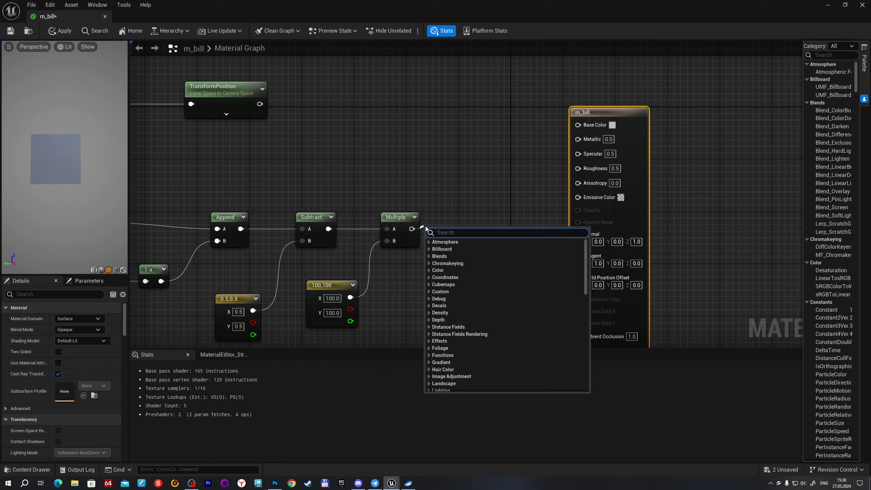
pyautogui.write('append')
pyautogui.press('Return')
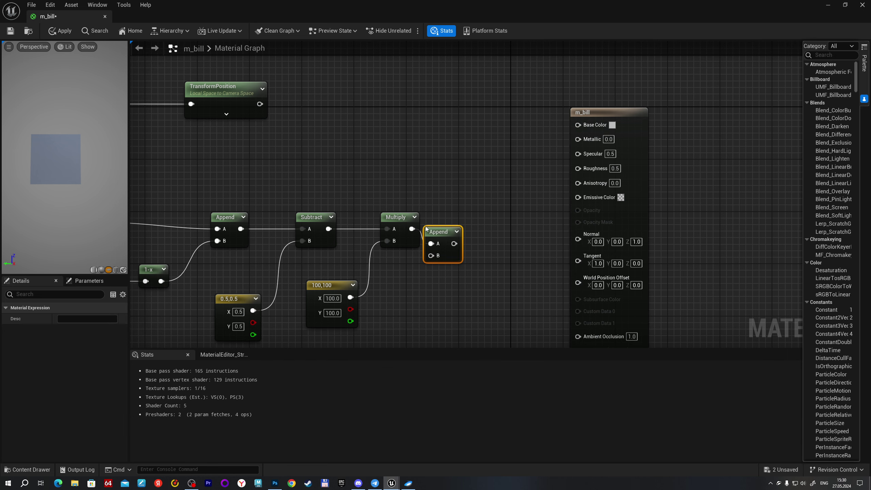
pyautogui.moveTo(426, 229); pyautogui.dragTo(474, 214)
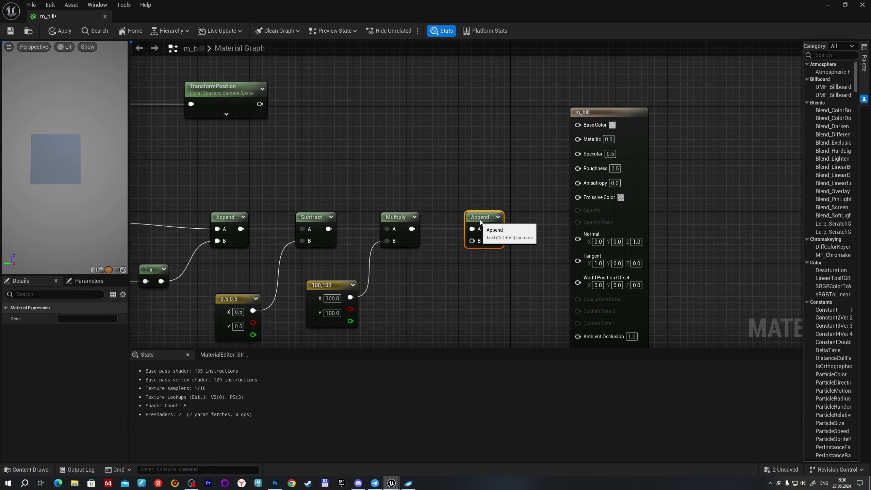
pyautogui.click(398, 292)
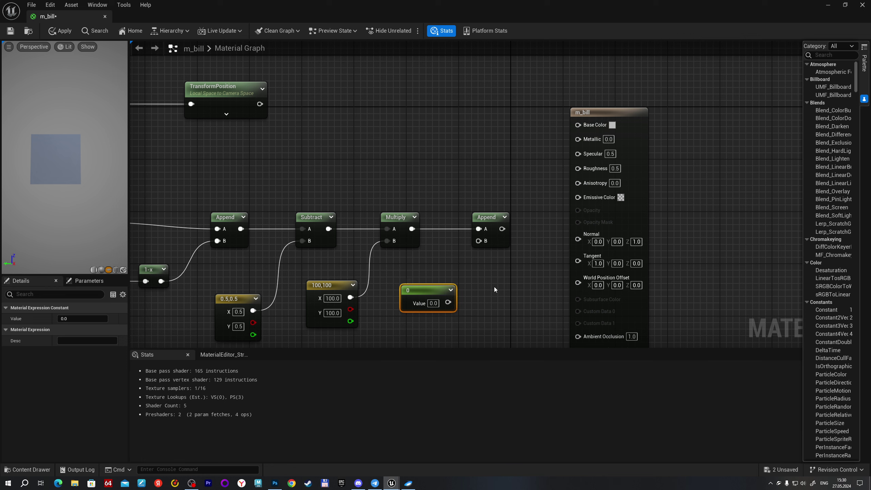
pyautogui.moveTo(446, 302); pyautogui.dragTo(479, 241)
# Add an Add node on TransformPosition's output with the Append result wired into B
pyautogui.moveTo(365, 90); pyautogui.dragTo(411, 139, button='right')
pyautogui.moveTo(174, 101); pyautogui.dragTo(153, 161)
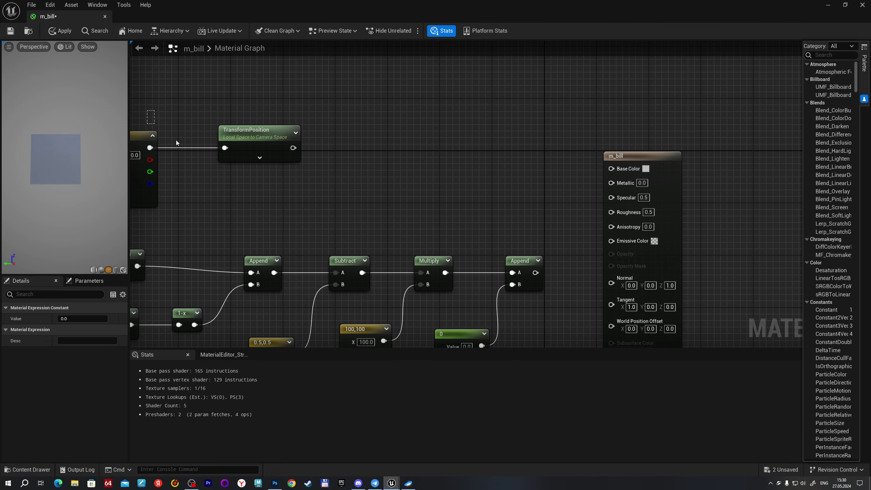
pyautogui.moveTo(254, 132); pyautogui.dragTo(410, 126)
pyautogui.moveTo(648, 155); pyautogui.dragTo(713, 141)
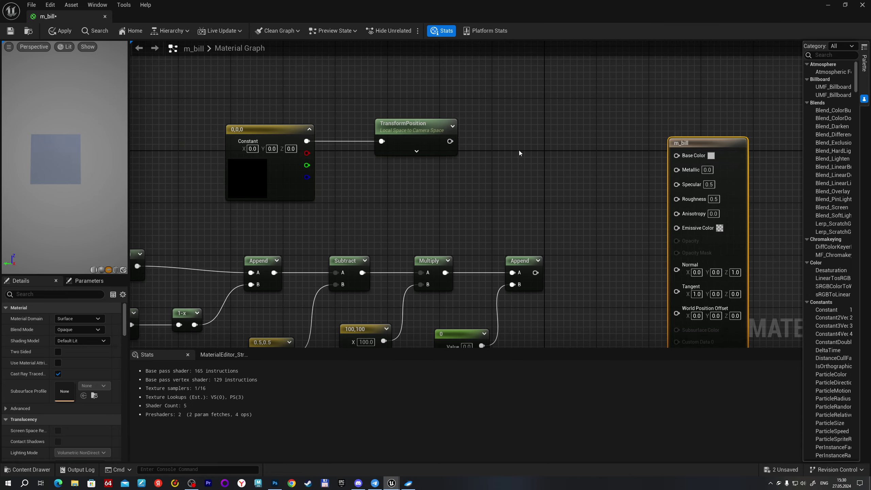
pyautogui.moveTo(519, 150); pyautogui.dragTo(398, 151, button='right')
pyautogui.moveTo(330, 142); pyautogui.dragTo(463, 203)
pyautogui.write('add')
pyautogui.press('Return')
pyautogui.moveTo(416, 274)
pyautogui.mouseDown()
pyautogui.moveTo(454, 222)
pyautogui.moveTo(447, 225)
pyautogui.mouseUp()
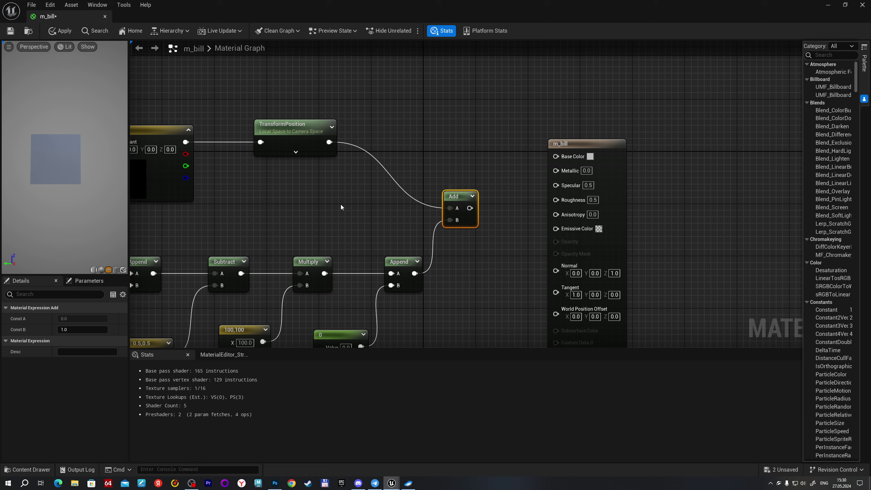
# Rearrange the graph, moving the m_bill output node right and the Add node up
pyautogui.moveTo(341, 207); pyautogui.dragTo(362, 221, button='right')
pyautogui.moveTo(177, 102); pyautogui.dragTo(312, 214)
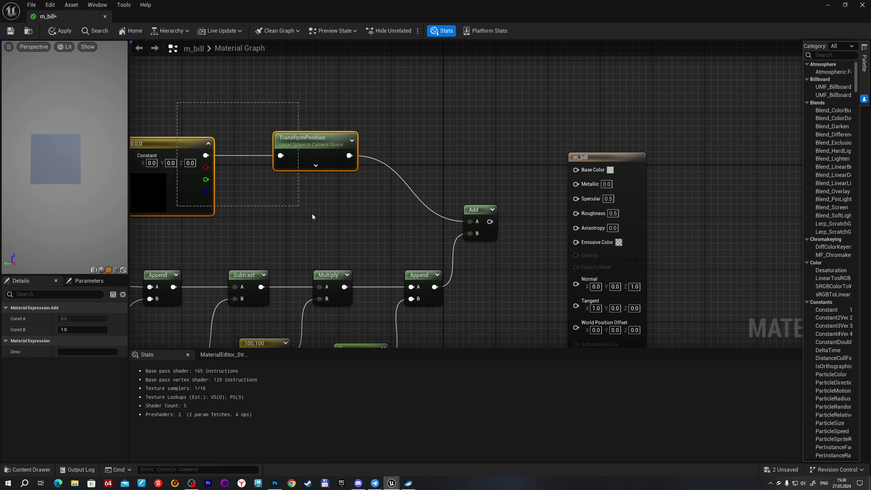
pyautogui.moveTo(461, 179); pyautogui.dragTo(306, 190, button='right')
pyautogui.click(549, 170)
pyautogui.moveTo(576, 178); pyautogui.dragTo(594, 176)
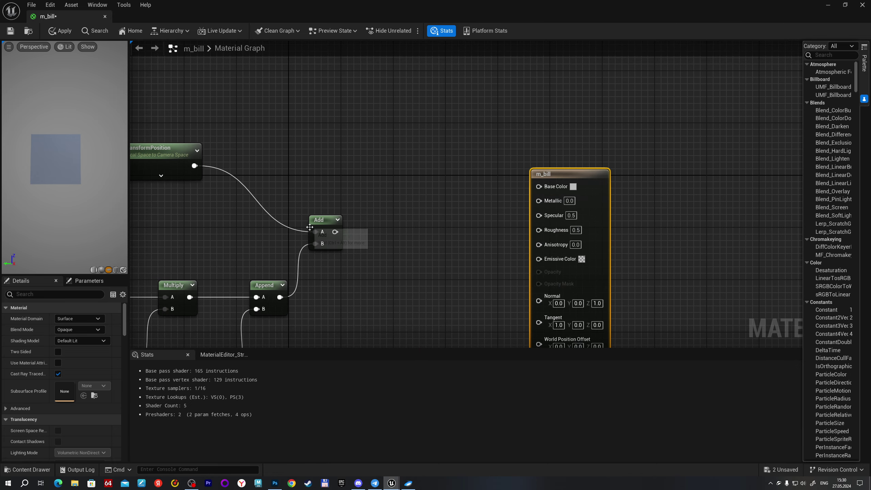
pyautogui.moveTo(337, 238)
pyautogui.mouseDown()
pyautogui.moveTo(342, 172)
pyautogui.moveTo(365, 173)
pyautogui.mouseUp()
# Feed Add into a new TransformPosition converting Camera Space to Absolute World Space
pyautogui.write('tran')
pyautogui.press('Down')
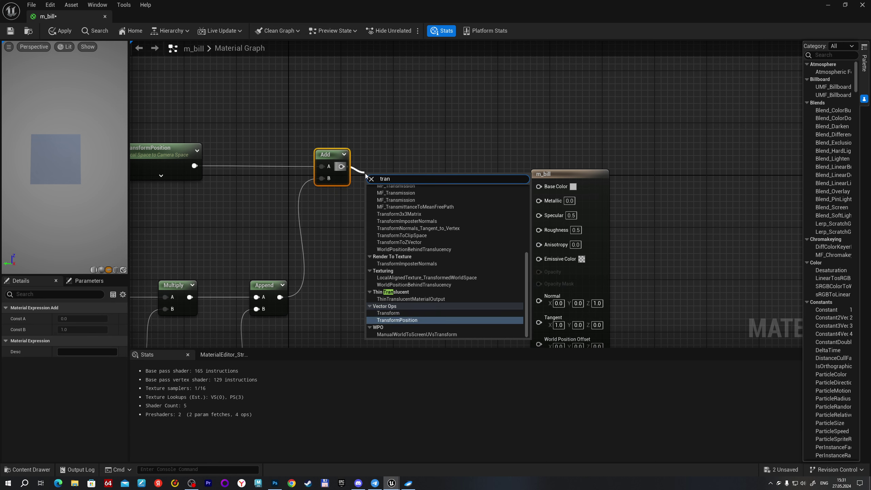
pyautogui.press('Return')
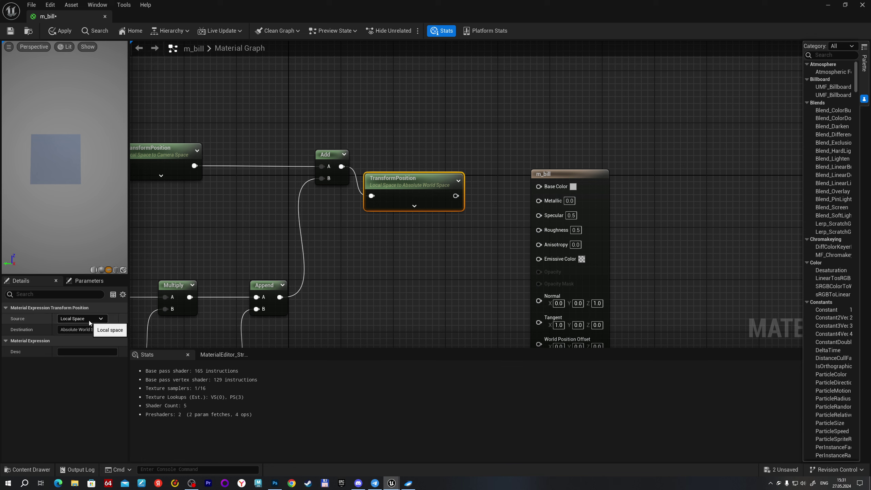
pyautogui.click(88, 320)
pyautogui.click(90, 355)
pyautogui.click(91, 331)
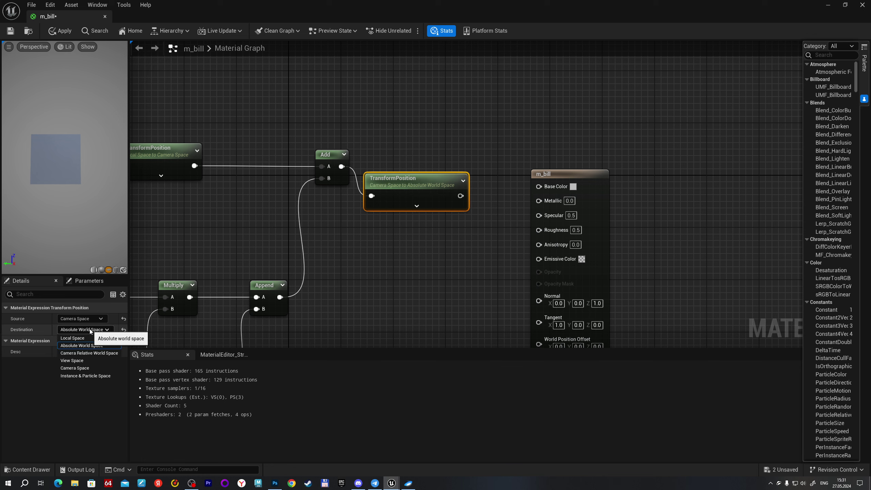
pyautogui.click(95, 349)
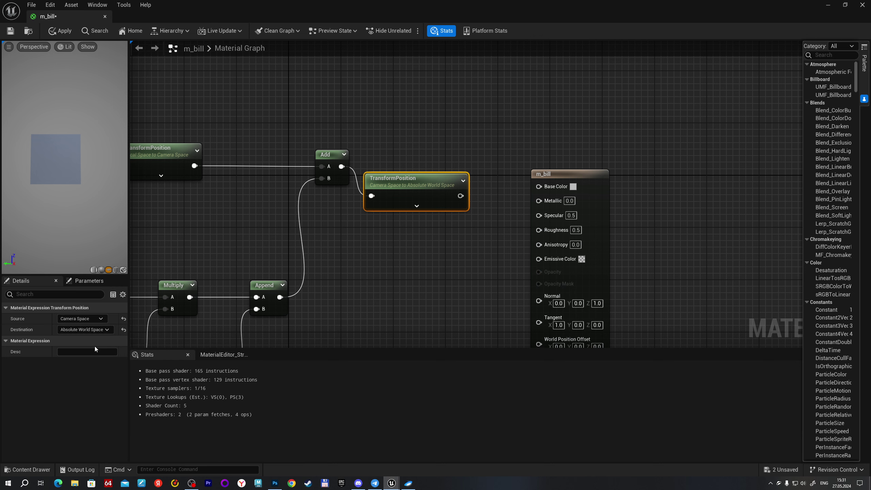
pyautogui.moveTo(498, 130); pyautogui.dragTo(401, 157, button='right')
pyautogui.moveTo(449, 201); pyautogui.dragTo(560, 181)
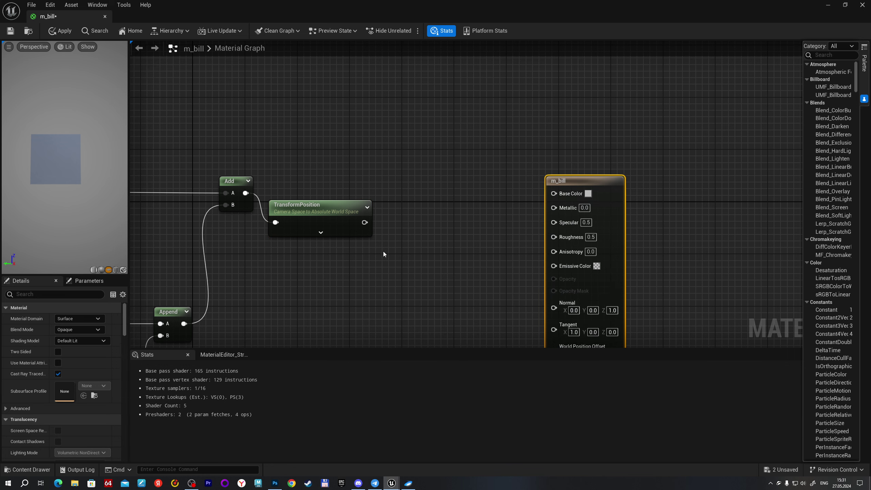
pyautogui.moveTo(328, 214)
pyautogui.mouseDown()
pyautogui.moveTo(357, 184)
pyautogui.moveTo(447, 195)
pyautogui.mouseUp()
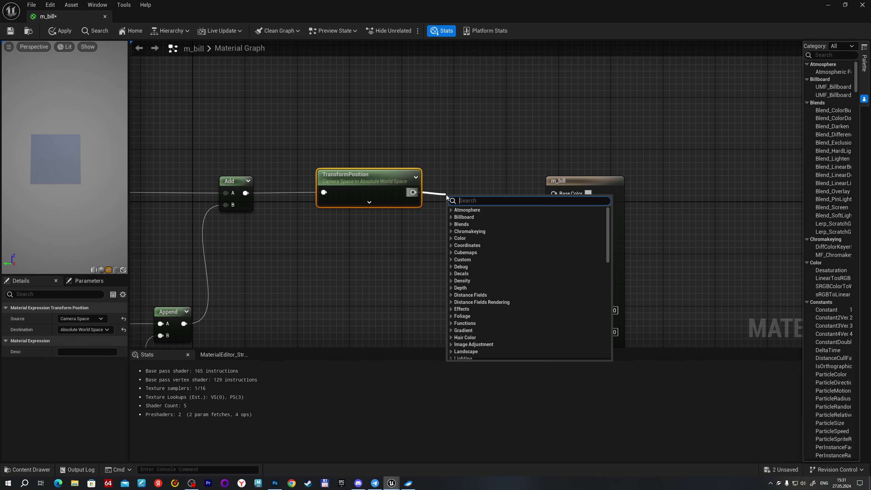
# Subtract Absolute World Position from the transformed result and plug it into World Position Offset
pyautogui.write('-')
pyautogui.press('Return')
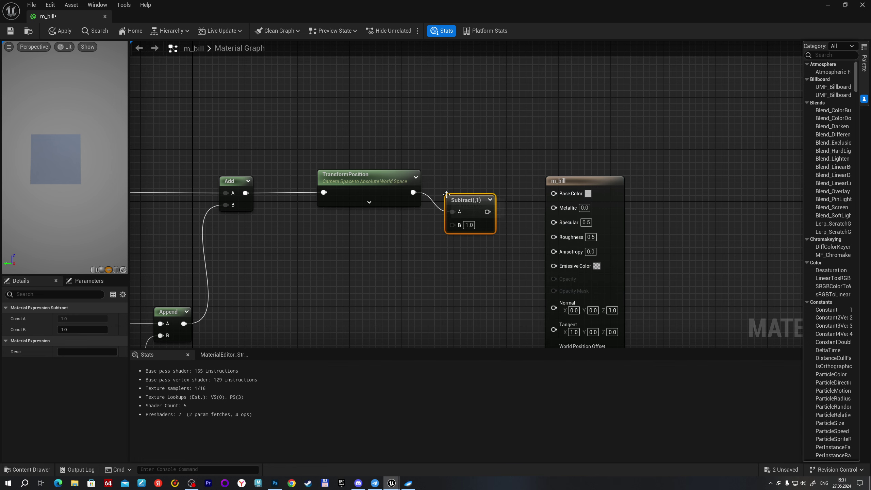
pyautogui.rightClick(352, 265)
pyautogui.write('po')
pyautogui.press('Return')
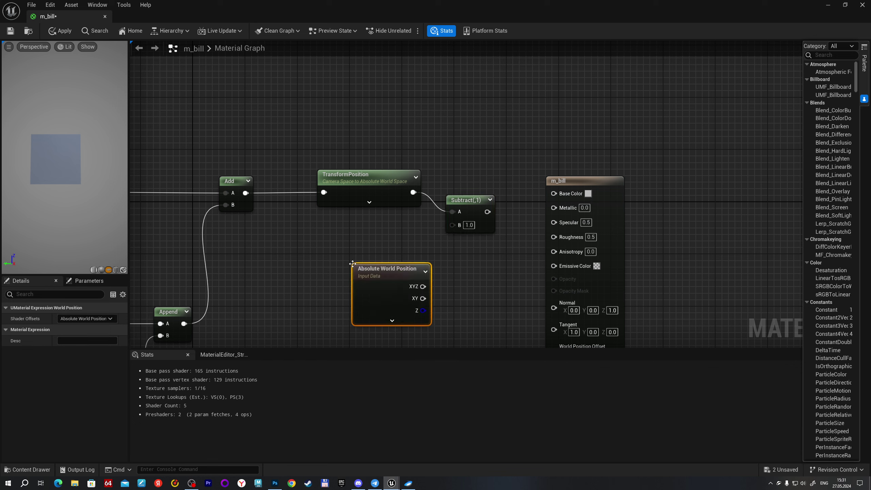
pyautogui.moveTo(423, 286); pyautogui.dragTo(452, 225)
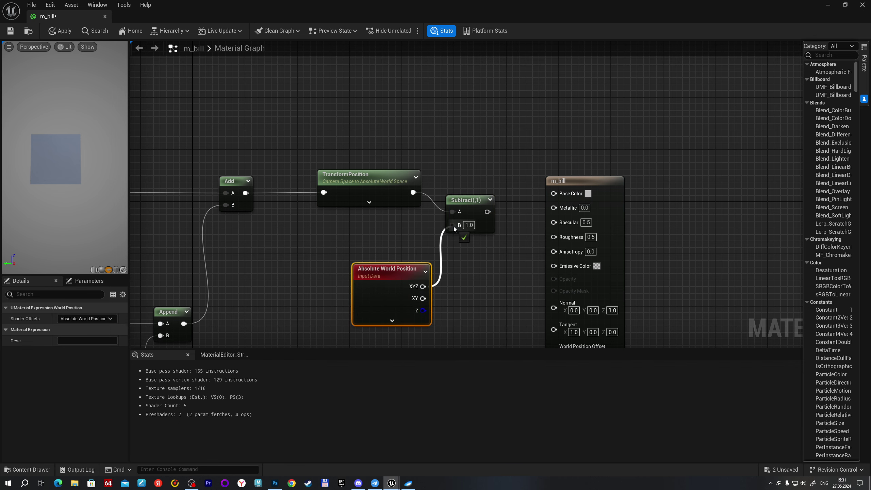
pyautogui.moveTo(439, 194); pyautogui.dragTo(402, 149, button='right')
pyautogui.moveTo(396, 142); pyautogui.dragTo(474, 281)
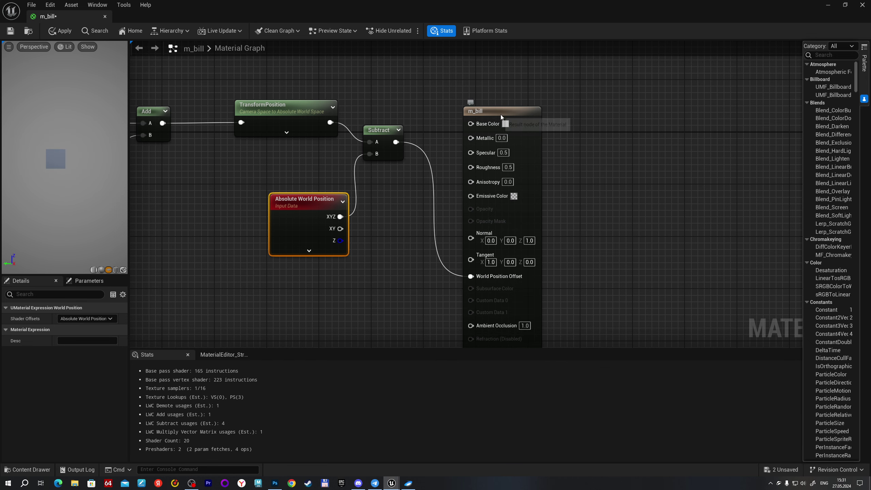
pyautogui.moveTo(477, 105); pyautogui.dragTo(517, 65)
pyautogui.moveTo(360, 159); pyautogui.dragTo(449, 207, button='right')
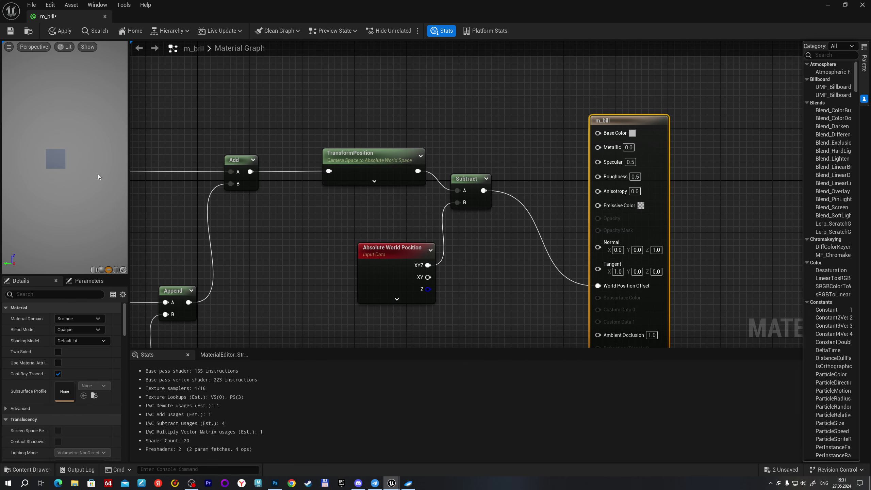
# Review the node chain and apply the m_bill material changes
pyautogui.moveTo(325, 224); pyautogui.dragTo(462, 105, button='right')
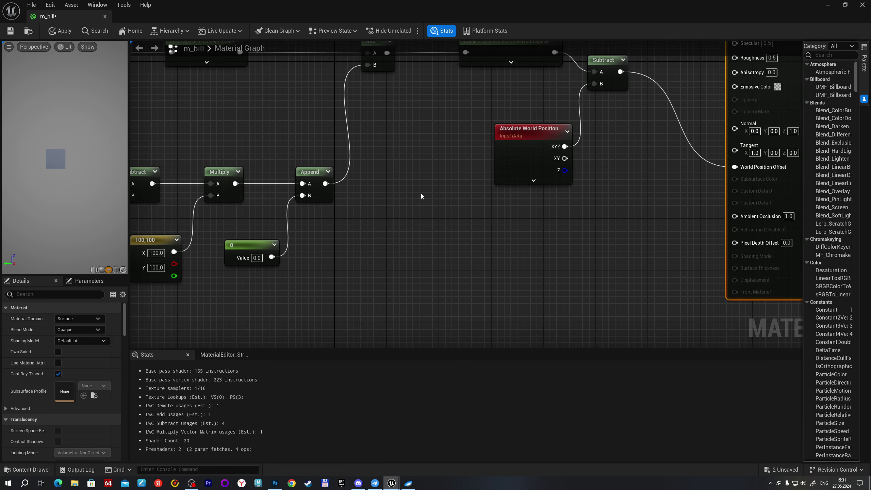
pyautogui.moveTo(422, 197); pyautogui.dragTo(473, 202, button='right')
pyautogui.moveTo(408, 145); pyautogui.dragTo(535, 163, button='right')
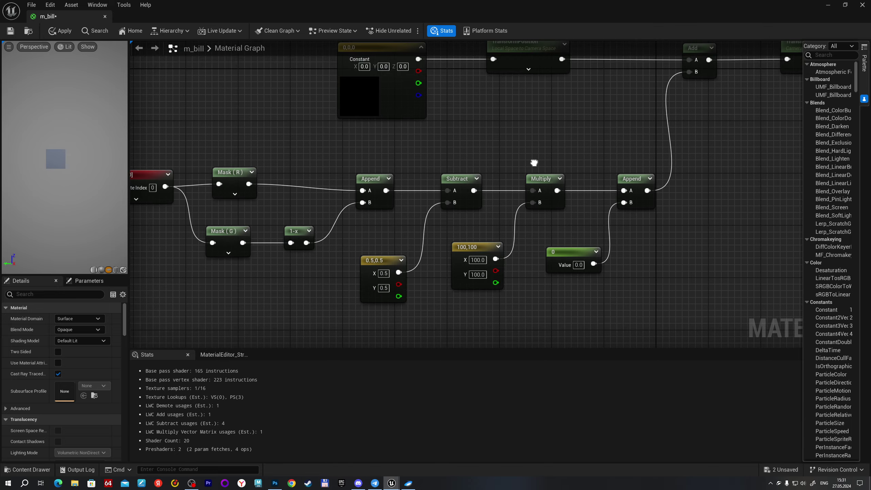
pyautogui.click(60, 31)
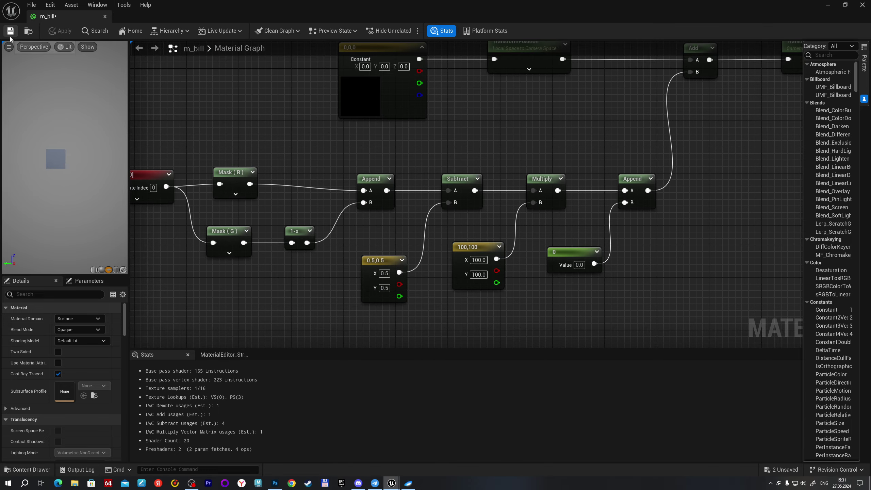
# Place a Plane in the level, give it the m_bill material, and raise it to height 240
pyautogui.click(108, 19)
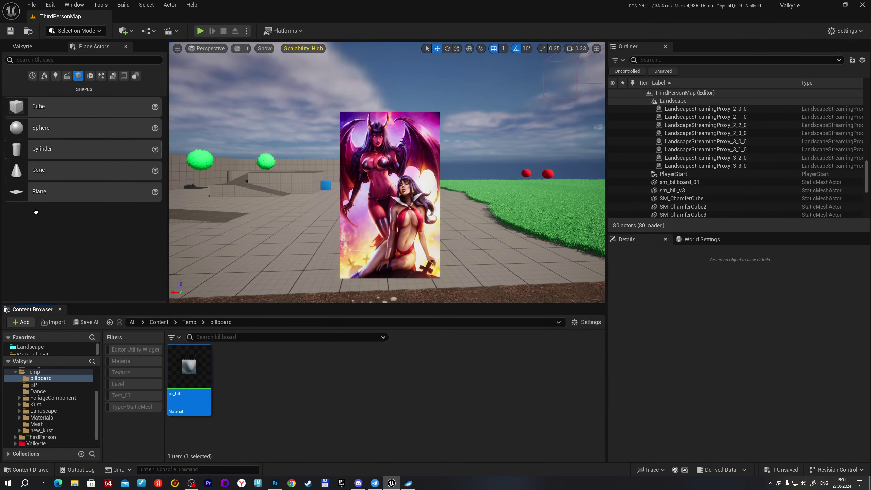
pyautogui.moveTo(27, 188); pyautogui.dragTo(224, 246)
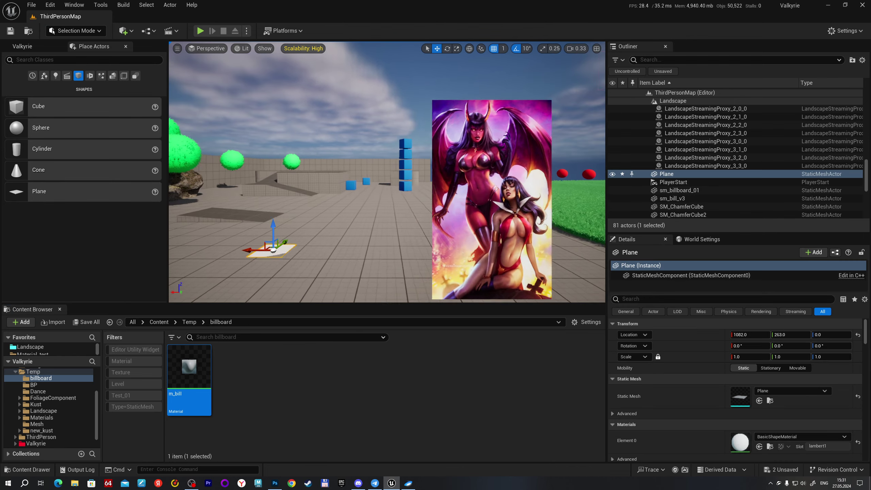
pyautogui.moveTo(225, 246); pyautogui.dragTo(261, 241, button='right')
pyautogui.moveTo(343, 220); pyautogui.dragTo(363, 216, button='middle')
pyautogui.moveTo(361, 226); pyautogui.dragTo(361, 205)
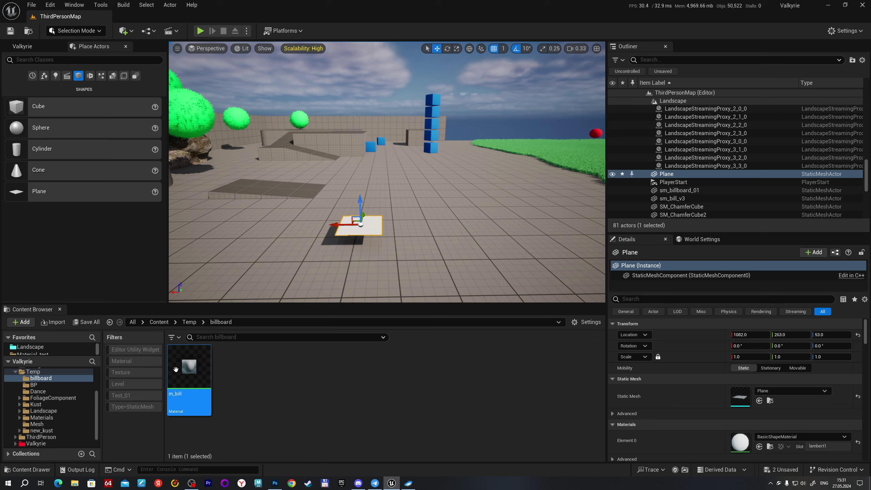
pyautogui.moveTo(189, 367); pyautogui.dragTo(289, 230)
pyautogui.moveTo(358, 225); pyautogui.dragTo(358, 227)
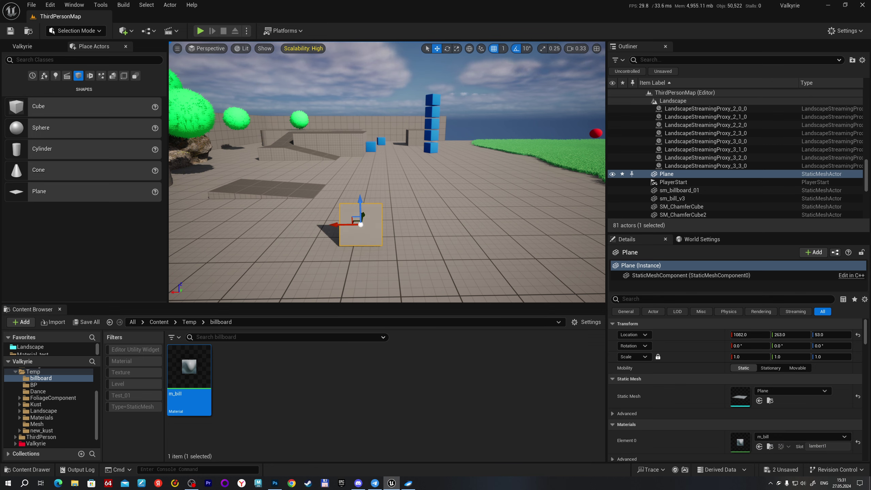
pyautogui.moveTo(359, 227); pyautogui.dragTo(348, 215, button='middle')
pyautogui.moveTo(411, 235); pyautogui.dragTo(408, 161)
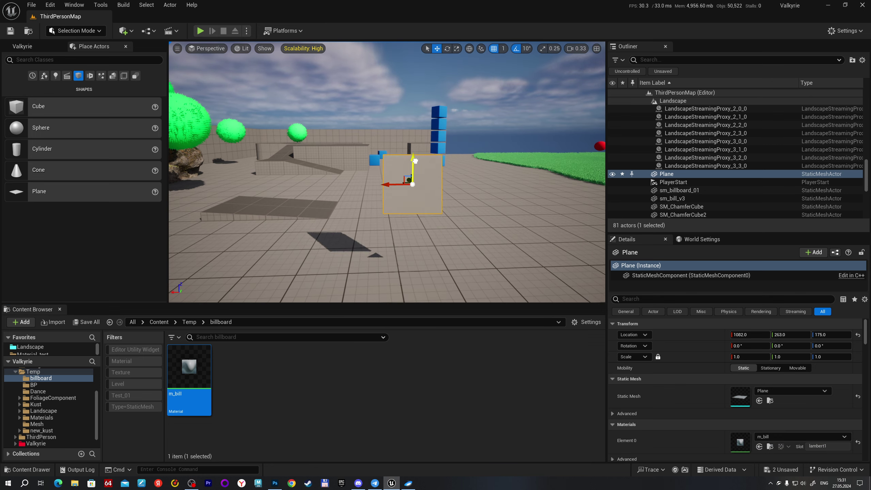
pyautogui.moveTo(408, 161)
pyautogui.mouseDown(button='right')
pyautogui.moveTo(361, 165)
pyautogui.moveTo(343, 192)
pyautogui.moveTo(346, 178)
pyautogui.mouseUp(button='right')
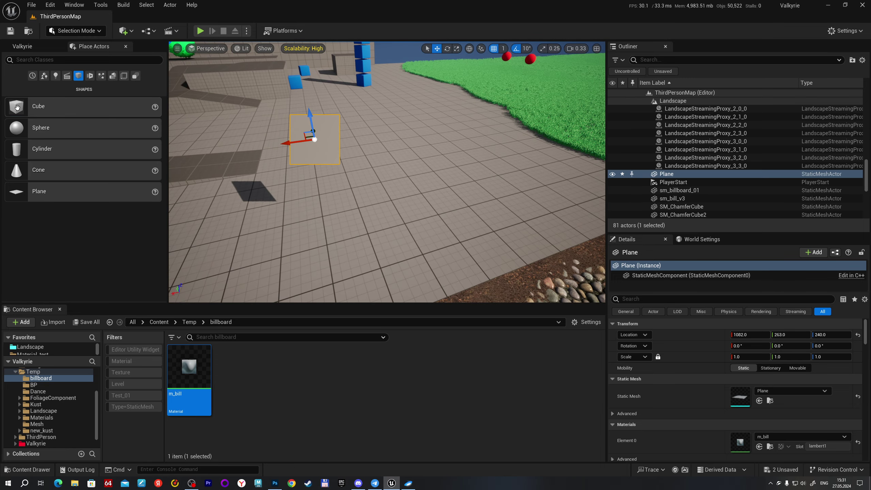
# Place and move a test cube, then delete it and reselect the plane billboard
pyautogui.moveTo(86, 103)
pyautogui.mouseDown()
pyautogui.moveTo(340, 220)
pyautogui.moveTo(324, 203)
pyautogui.mouseUp()
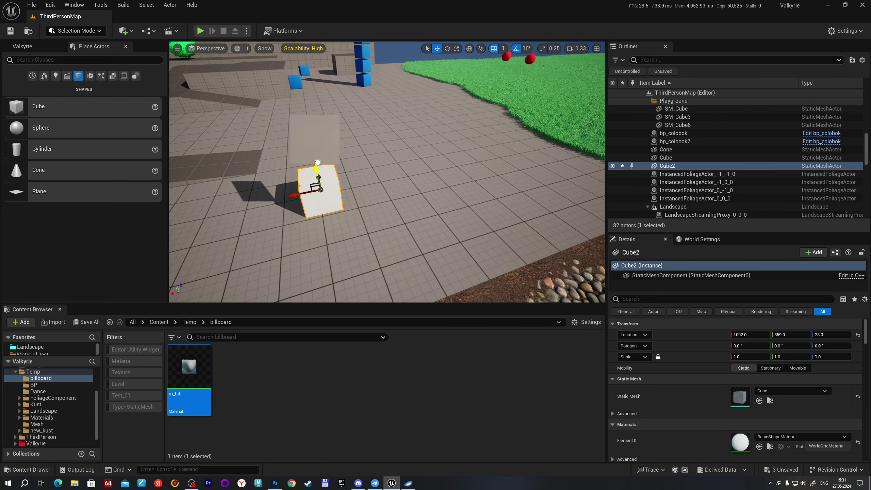
pyautogui.moveTo(313, 119); pyautogui.dragTo(272, 174, button='right')
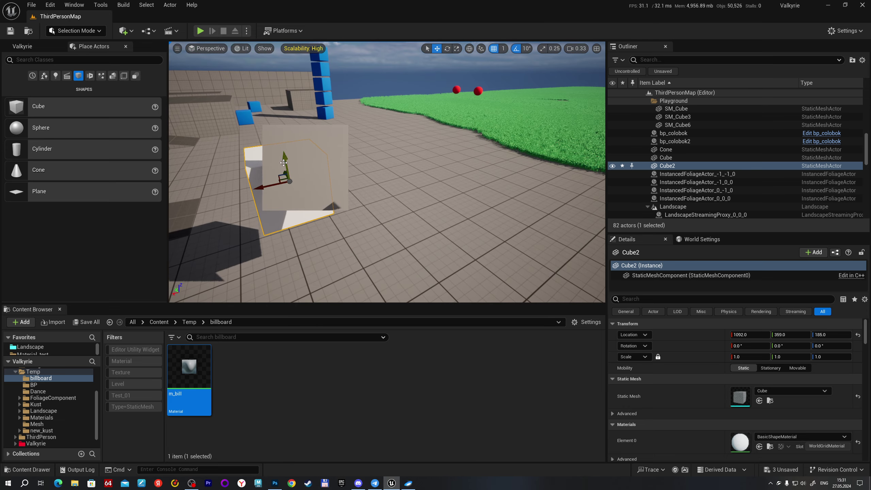
pyautogui.moveTo(272, 174); pyautogui.dragTo(311, 210)
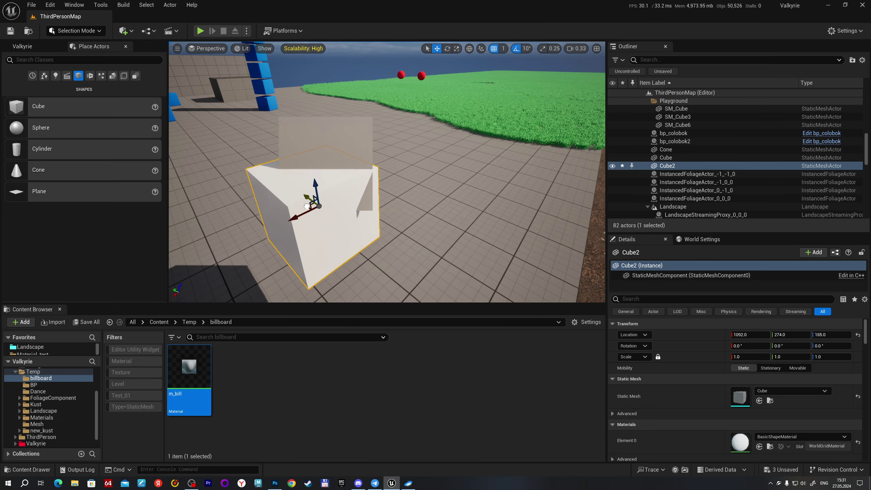
pyautogui.moveTo(311, 232); pyautogui.dragTo(419, 229, button='right')
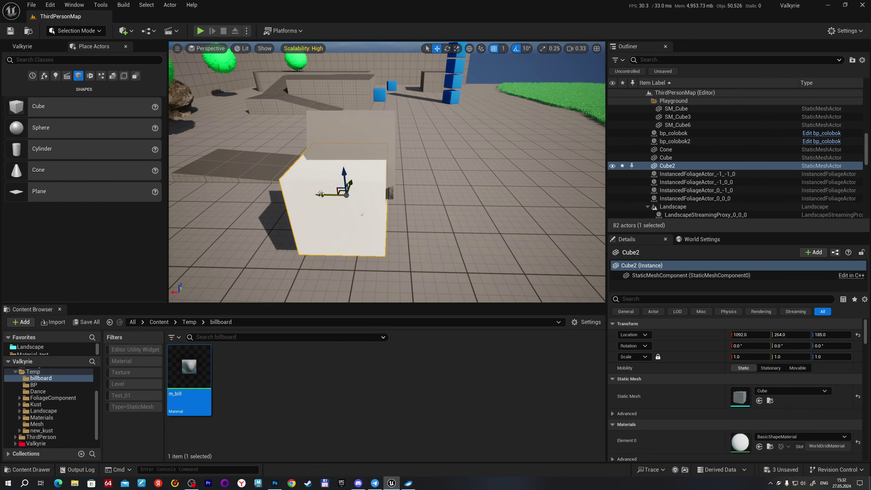
pyautogui.moveTo(321, 195)
pyautogui.mouseDown()
pyautogui.moveTo(335, 198)
pyautogui.moveTo(352, 136)
pyautogui.mouseUp()
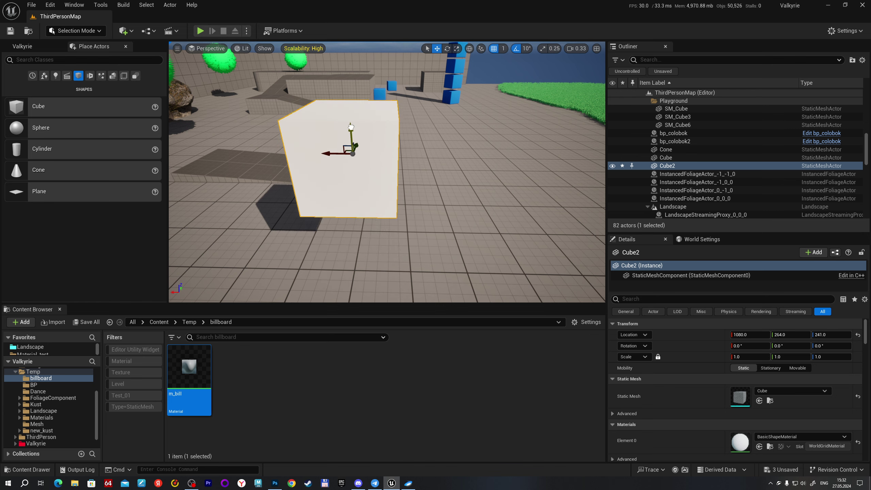
pyautogui.moveTo(353, 137); pyautogui.dragTo(382, 189, button='right')
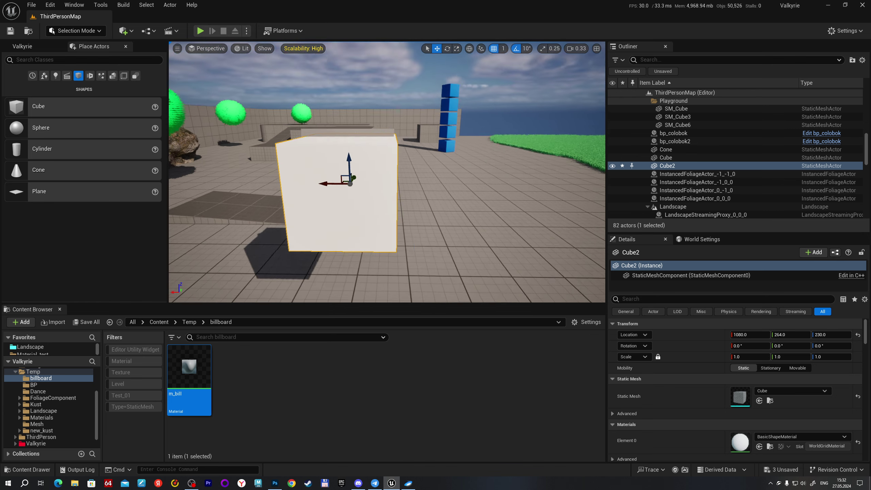
pyautogui.press('Delete')
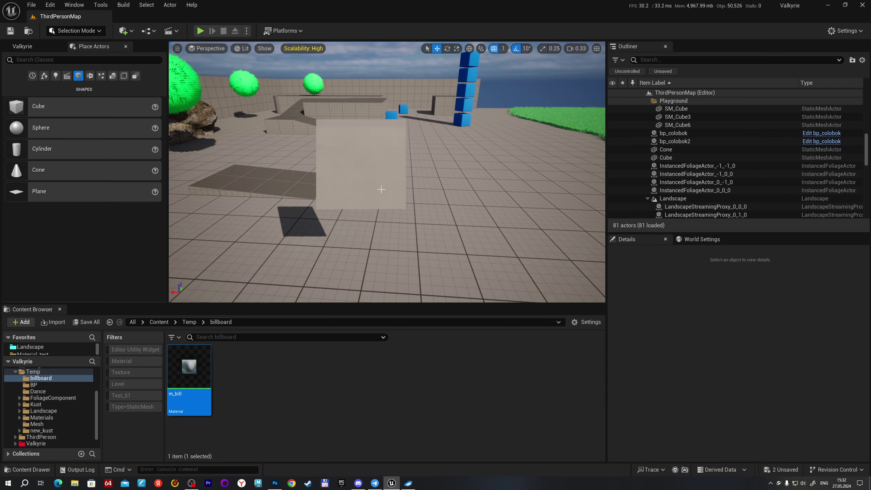
pyautogui.moveTo(381, 190); pyautogui.dragTo(357, 193, button='right')
pyautogui.click(356, 173)
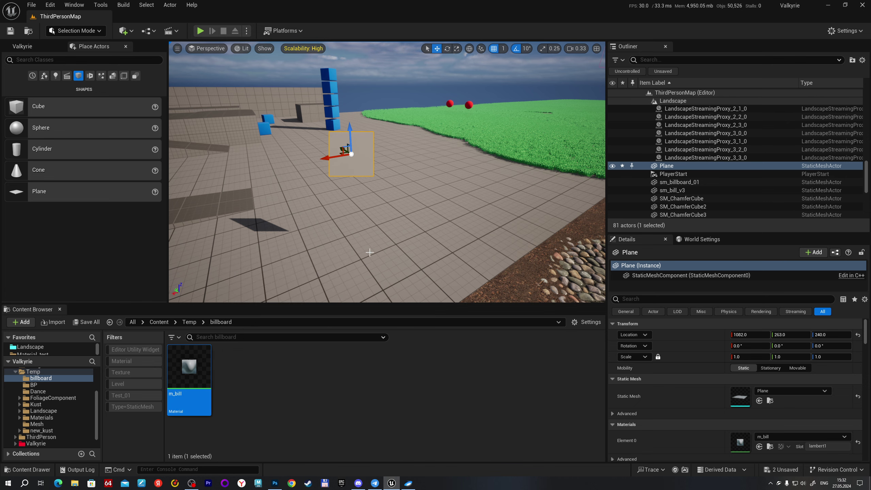
# Reopen m_bill from the Content Browser and zoom out over its graph
pyautogui.doubleClick(188, 367)
pyautogui.scroll(-1, 348, 186)
pyautogui.moveTo(377, 237); pyautogui.dragTo(477, 134, button='right')
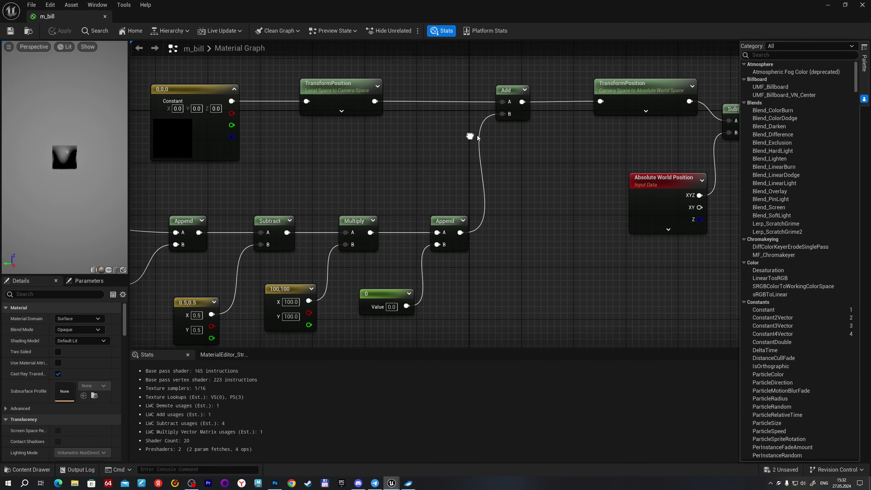
pyautogui.moveTo(340, 220); pyautogui.dragTo(562, 190, button='right')
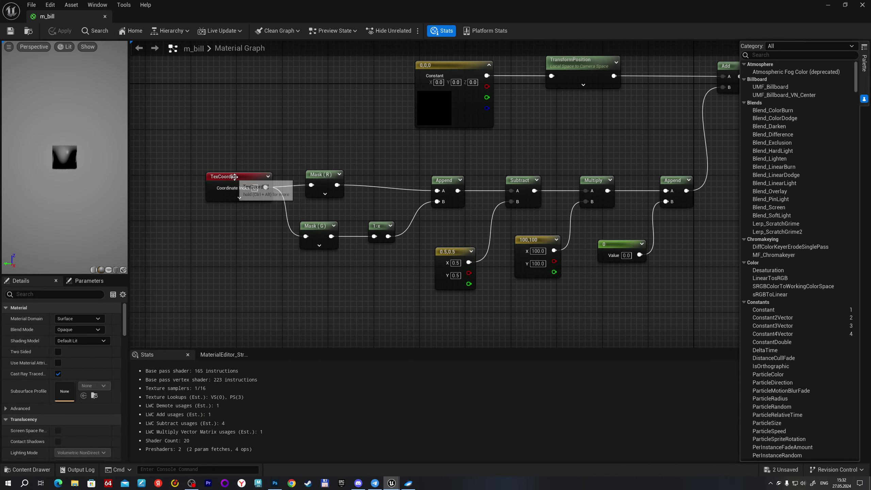
# Move the TexCoord, mask and math nodes right and the top-row nodes down
pyautogui.moveTo(172, 155); pyautogui.dragTo(398, 241)
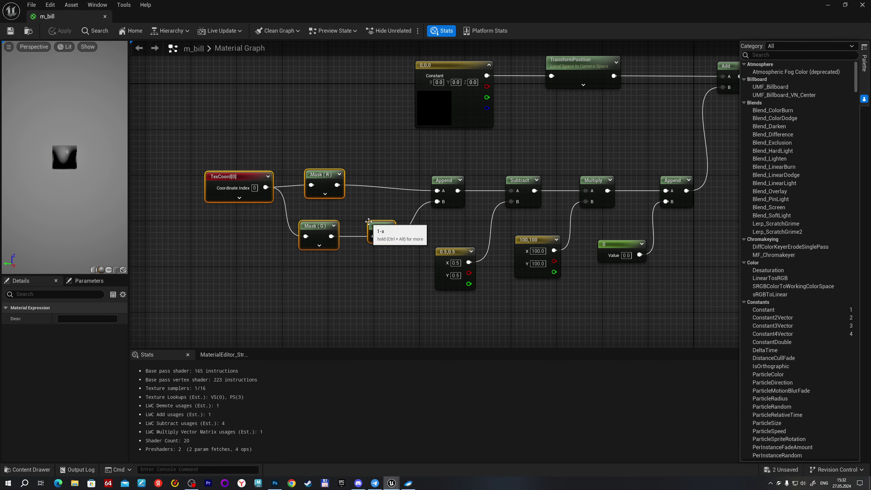
pyautogui.moveTo(219, 127)
pyautogui.mouseDown()
pyautogui.moveTo(424, 234)
pyautogui.moveTo(408, 228)
pyautogui.mouseUp()
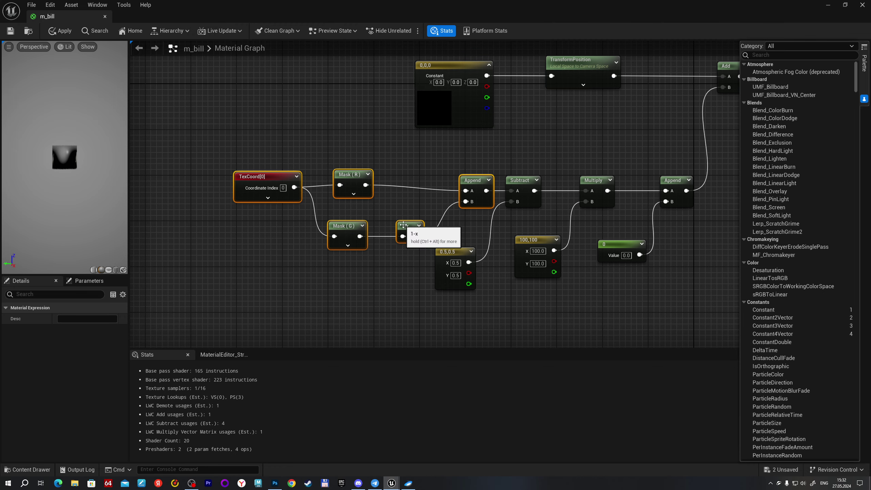
pyautogui.moveTo(391, 221); pyautogui.dragTo(275, 235, button='right')
pyautogui.moveTo(183, 179); pyautogui.dragTo(470, 306)
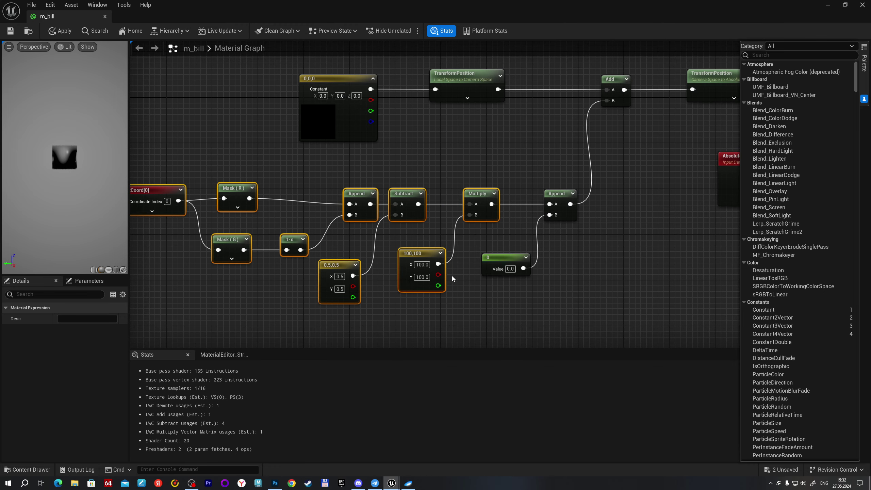
pyautogui.moveTo(429, 262); pyautogui.dragTo(451, 260)
pyautogui.moveTo(451, 260); pyautogui.dragTo(537, 250, button='right')
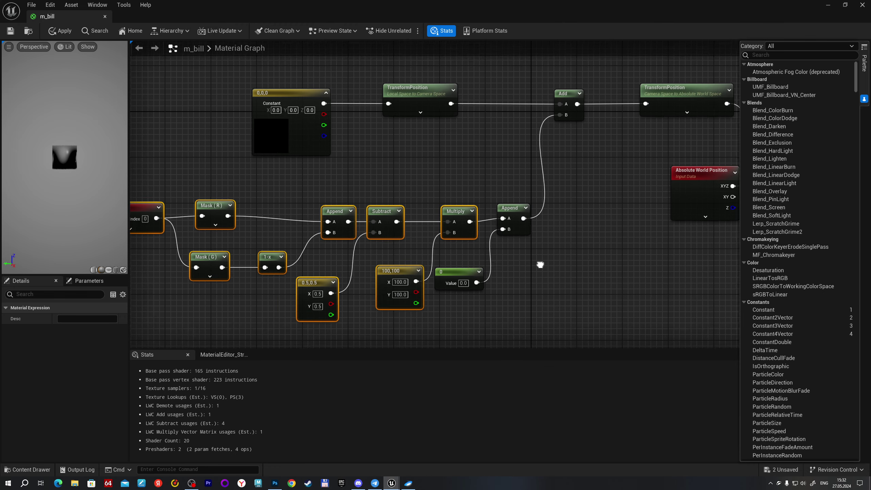
pyautogui.moveTo(513, 159); pyautogui.dragTo(459, 203, button='right')
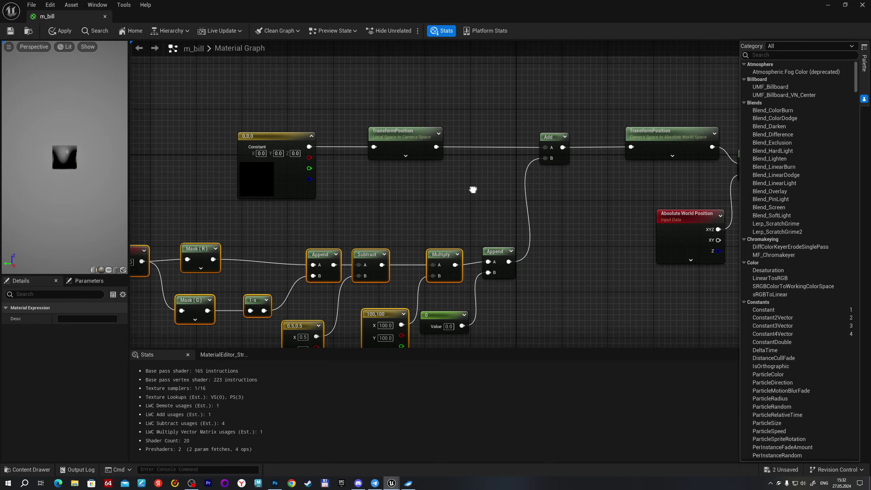
pyautogui.moveTo(273, 111)
pyautogui.mouseDown()
pyautogui.moveTo(643, 194)
pyautogui.moveTo(662, 158)
pyautogui.moveTo(654, 167)
pyautogui.mouseUp()
pyautogui.moveTo(653, 166)
pyautogui.mouseDown(button='right')
pyautogui.moveTo(645, 206)
pyautogui.moveTo(709, 254)
pyautogui.mouseUp(button='right')
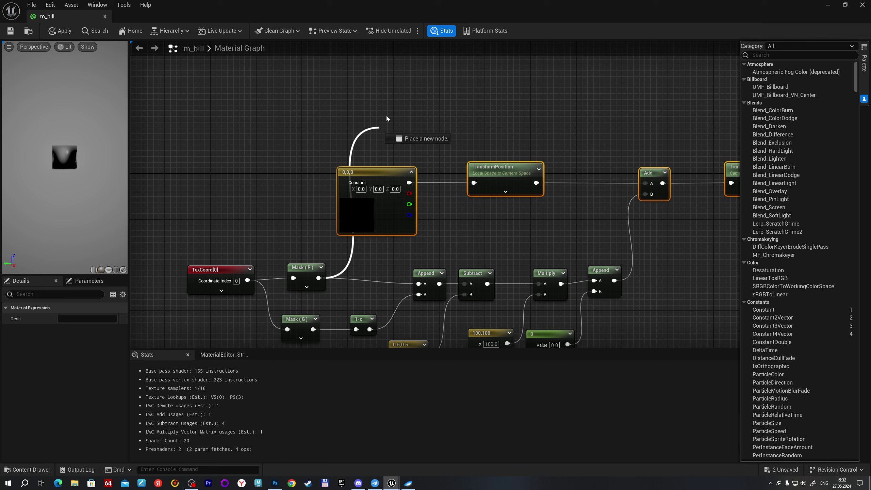
# Subtract an hp parameter from Mask (R) and pass the result through a Ceil node
pyautogui.moveTo(318, 278)
pyautogui.mouseDown()
pyautogui.moveTo(390, 109)
pyautogui.moveTo(442, 81)
pyautogui.mouseUp()
pyautogui.write('-')
pyautogui.press('Return')
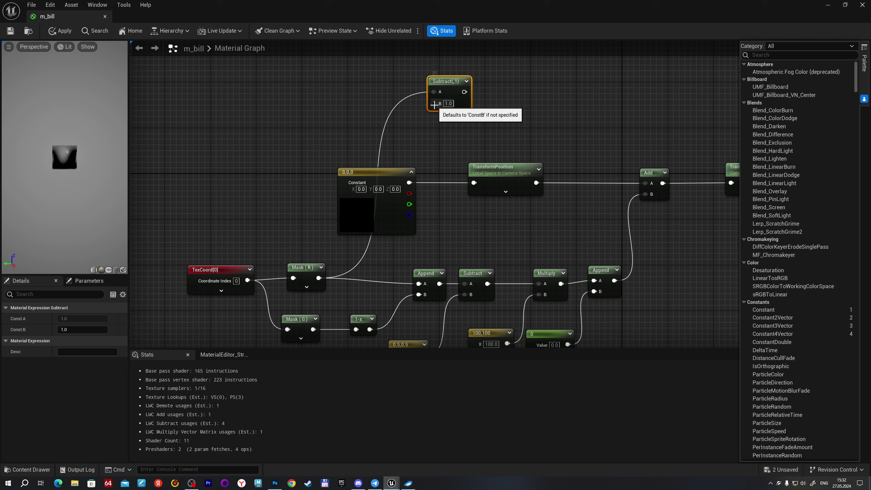
pyautogui.rightClick(434, 105)
pyautogui.click(492, 168)
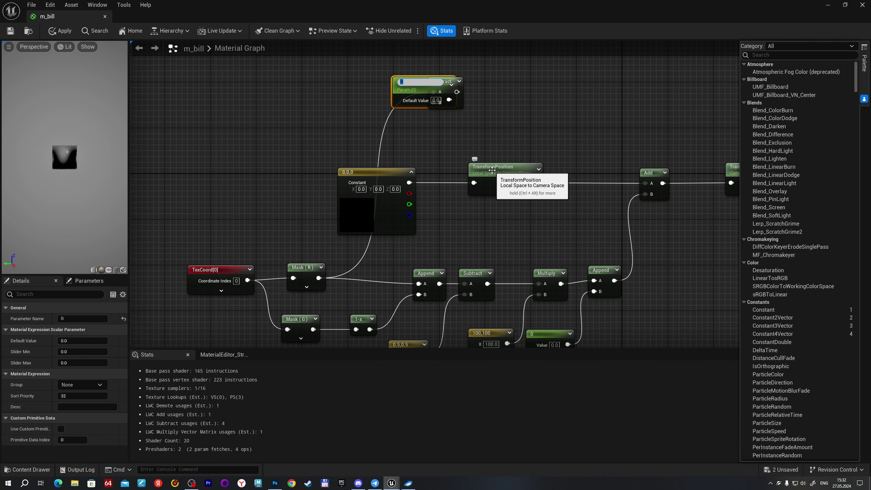
pyautogui.write('hp')
pyautogui.press('Return')
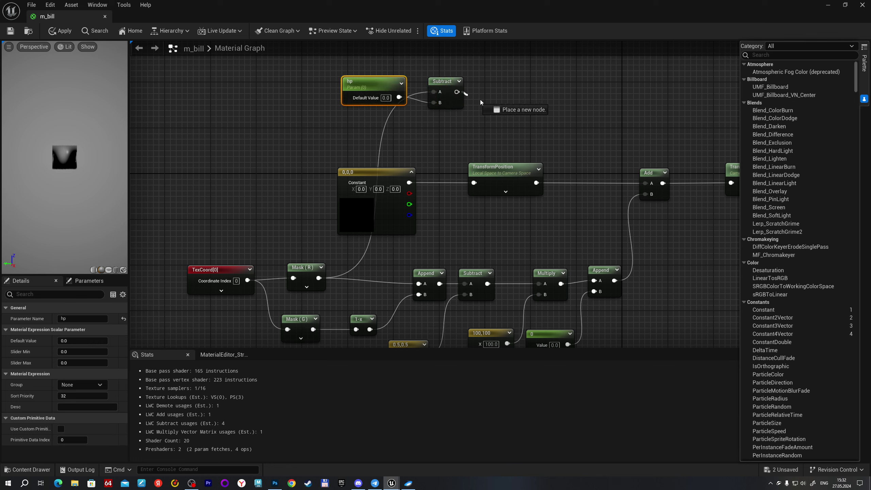
pyautogui.moveTo(457, 91); pyautogui.dragTo(486, 101)
pyautogui.write('ceil')
pyautogui.press('Return')
# Add a Lerp with Ceil as alpha and a red constant into input A
pyautogui.moveTo(485, 103); pyautogui.dragTo(422, 137, button='right')
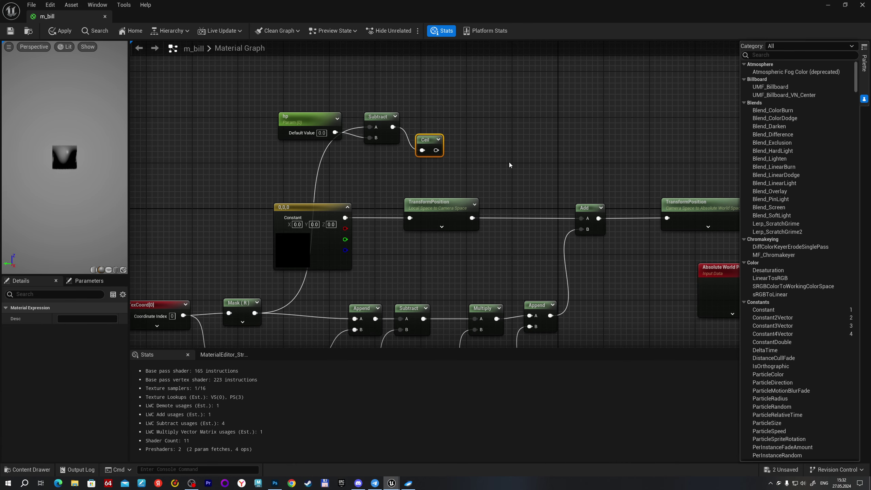
pyautogui.click(515, 114)
pyautogui.moveTo(436, 150)
pyautogui.mouseDown()
pyautogui.moveTo(480, 161)
pyautogui.moveTo(519, 152)
pyautogui.mouseUp()
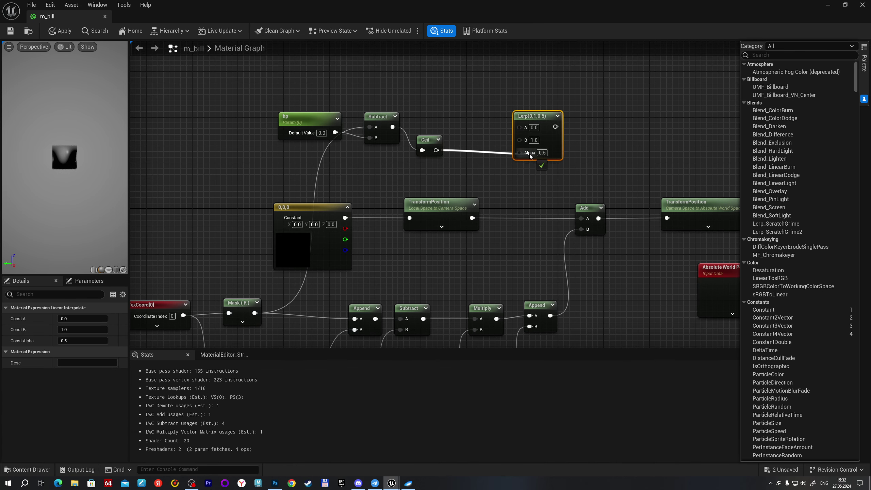
pyautogui.moveTo(519, 167); pyautogui.dragTo(522, 237, button='right')
pyautogui.click(416, 147)
pyautogui.doubleClick(415, 147)
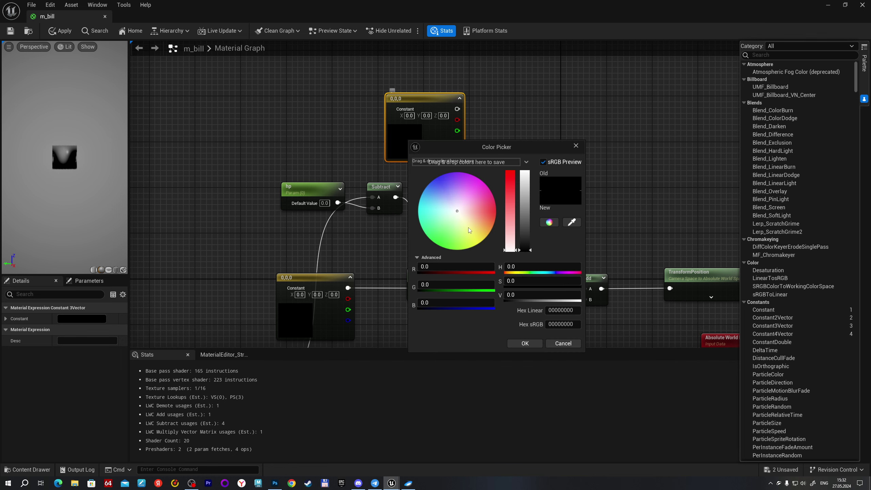
pyautogui.moveTo(475, 215); pyautogui.dragTo(497, 207)
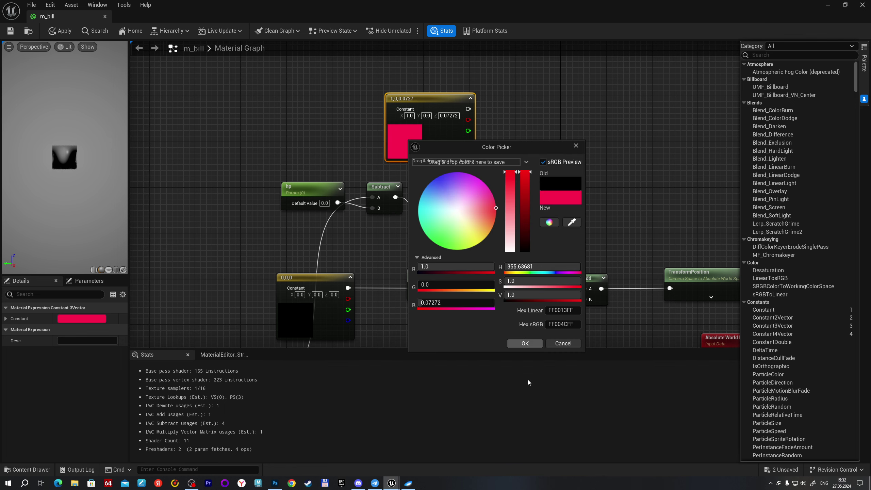
pyautogui.click(525, 343)
pyautogui.moveTo(468, 109)
pyautogui.mouseDown()
pyautogui.moveTo(553, 218)
pyautogui.moveTo(529, 201)
pyautogui.mouseUp()
pyautogui.moveTo(428, 98); pyautogui.dragTo(484, 67)
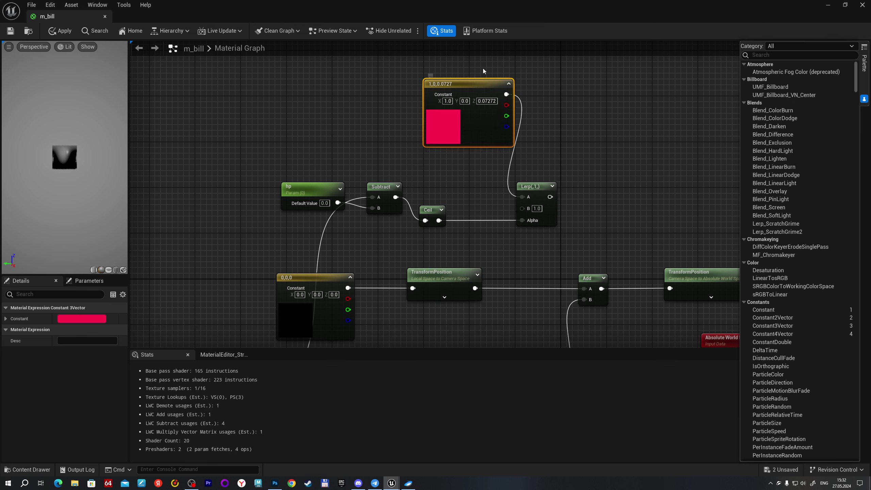
# Add a dark grey 0.248 constant and wire it into the Lerp
pyautogui.click(328, 109)
pyautogui.doubleClick(346, 153)
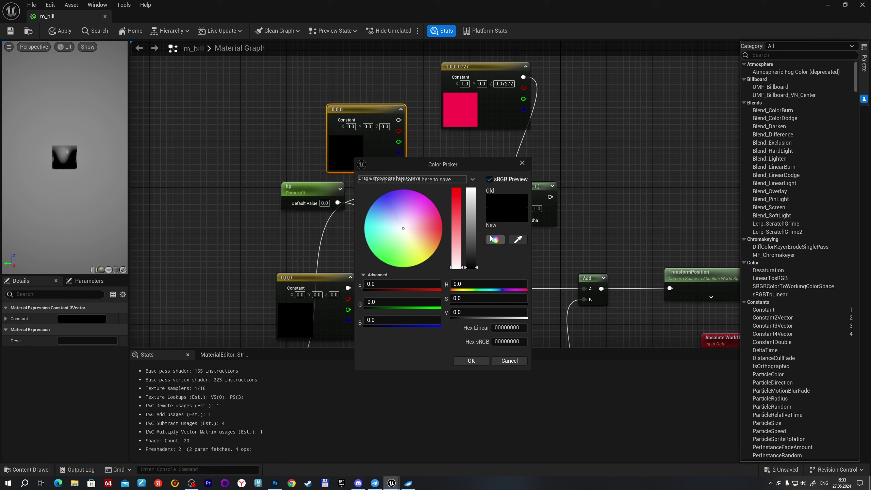
pyautogui.moveTo(472, 264)
pyautogui.mouseDown()
pyautogui.moveTo(477, 228)
pyautogui.moveTo(476, 248)
pyautogui.mouseUp()
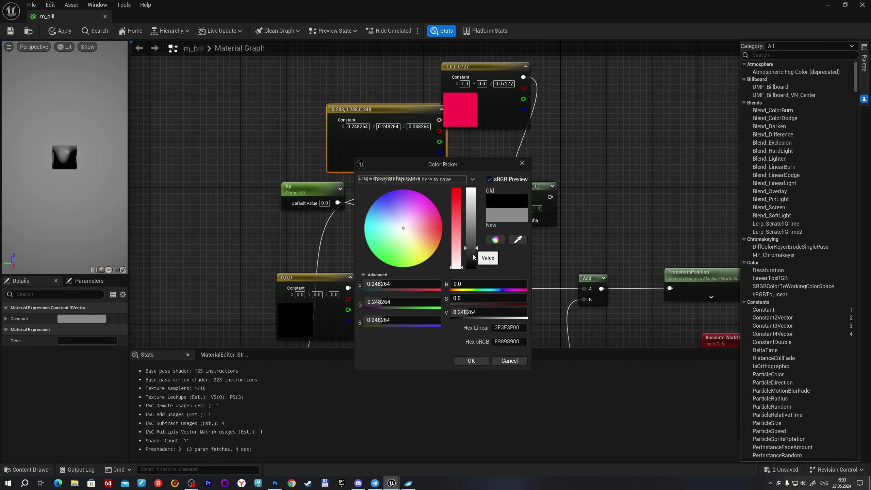
pyautogui.click(471, 361)
pyautogui.moveTo(394, 110)
pyautogui.mouseDown()
pyautogui.moveTo(360, 107)
pyautogui.moveTo(537, 207)
pyautogui.mouseUp()
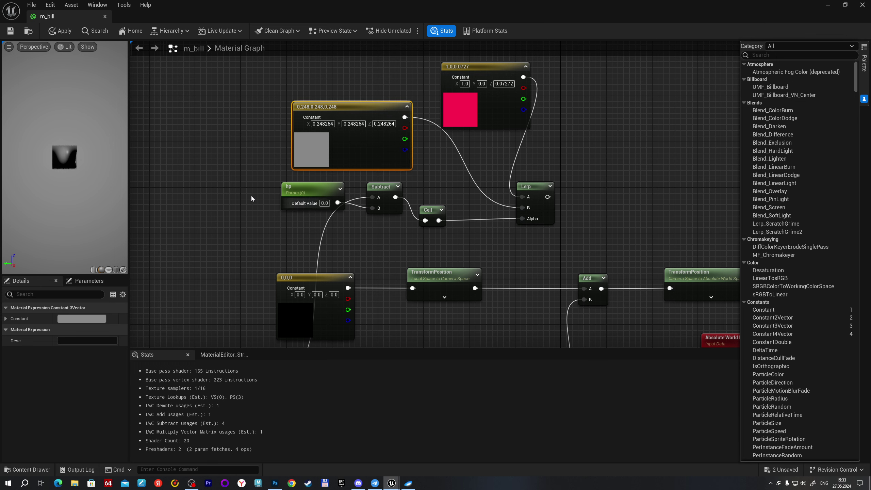
pyautogui.click(317, 187)
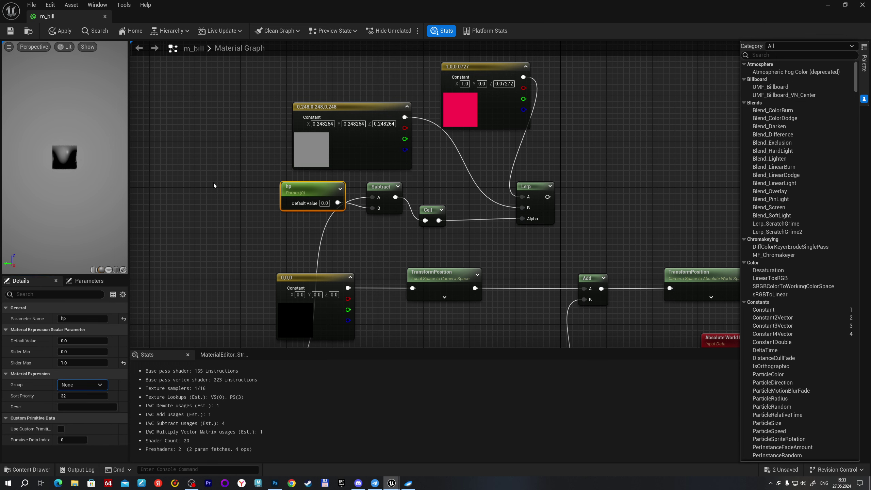
pyautogui.moveTo(668, 229); pyautogui.dragTo(466, 207, button='right')
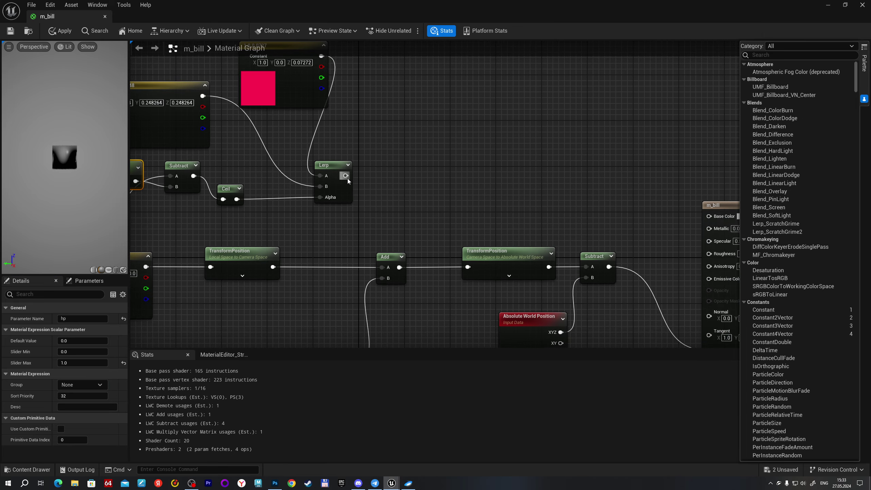
# Set Shading Model to Unlit and route the Lerp into Emissive Color via a reroute
pyautogui.moveTo(346, 175); pyautogui.dragTo(709, 216)
pyautogui.moveTo(735, 221); pyautogui.dragTo(628, 155, button='right')
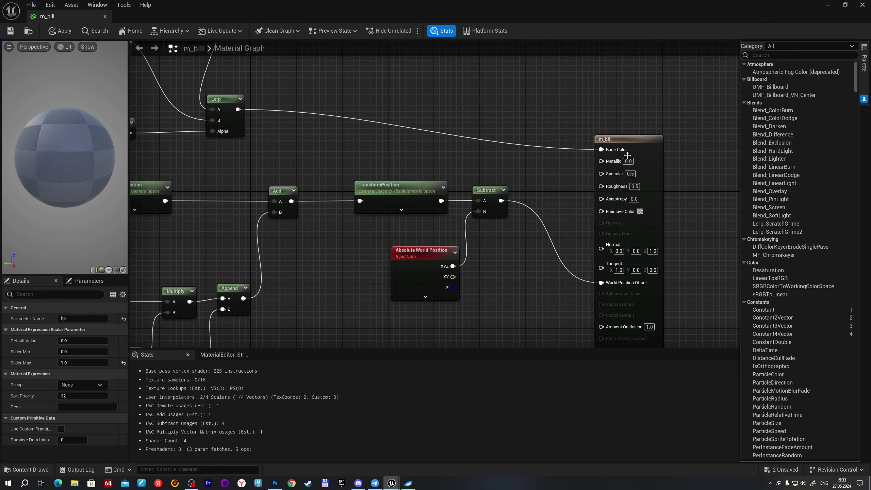
pyautogui.click(627, 155)
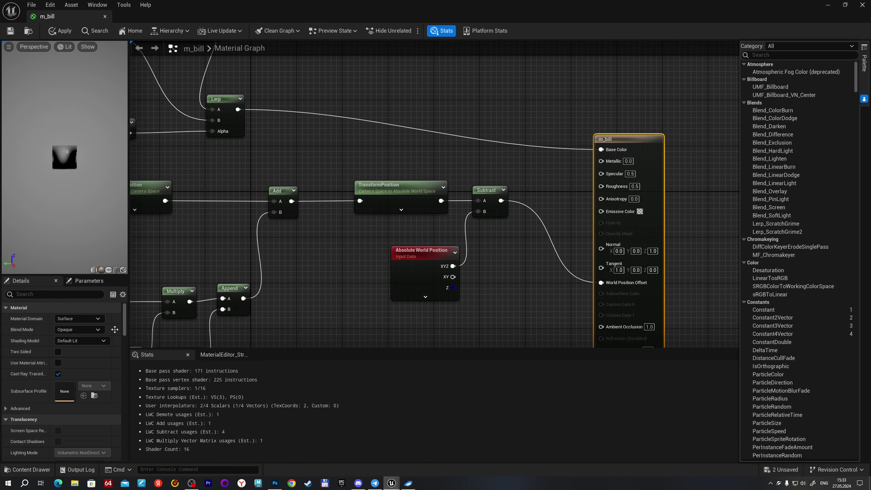
pyautogui.click(99, 343)
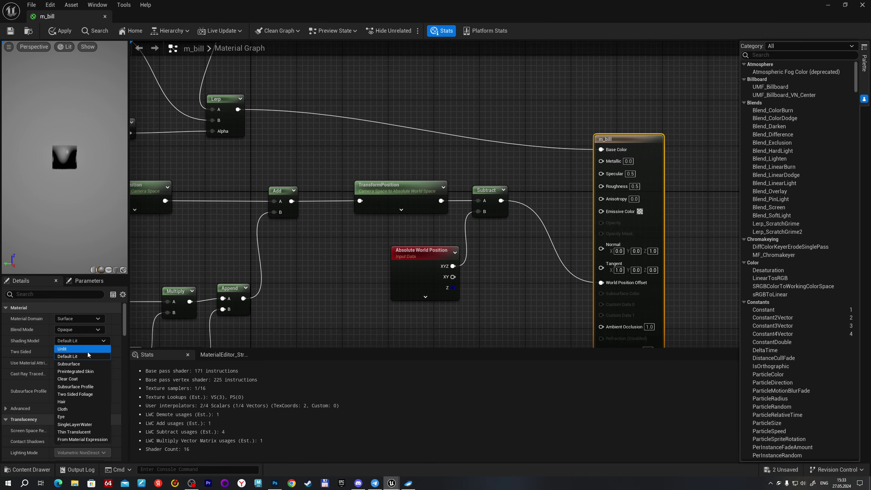
pyautogui.click(87, 350)
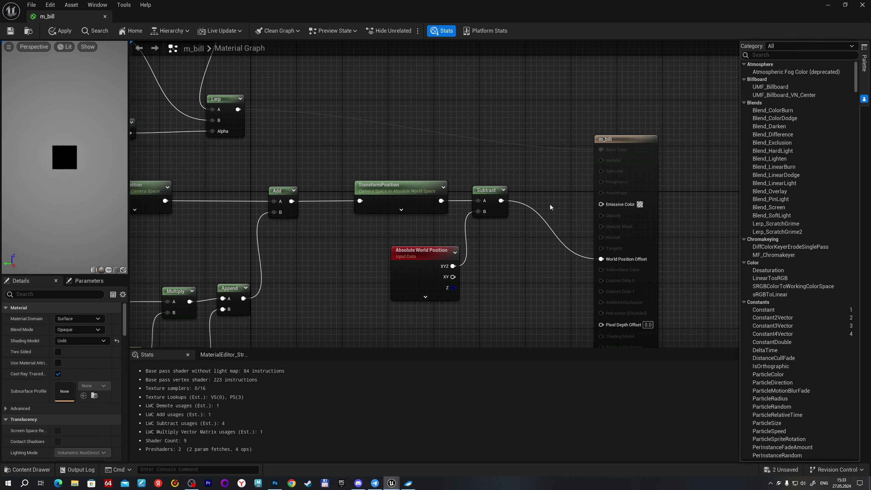
pyautogui.moveTo(238, 110); pyautogui.dragTo(601, 205)
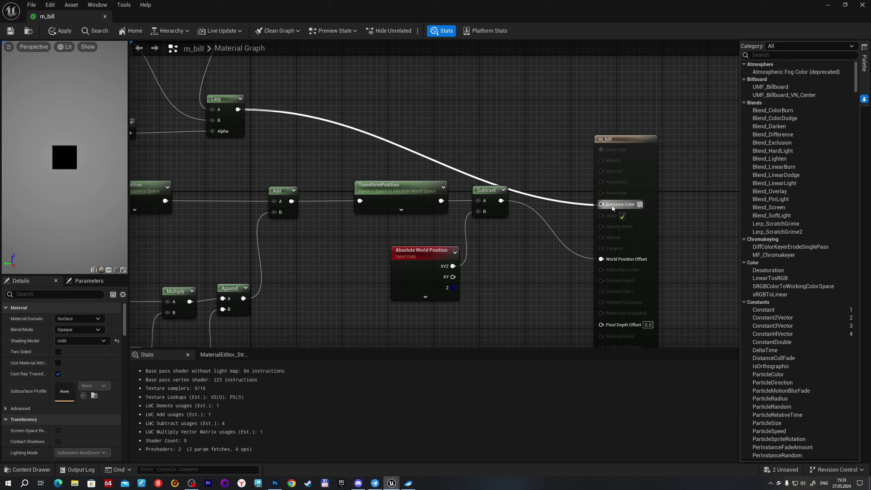
pyautogui.doubleClick(568, 201)
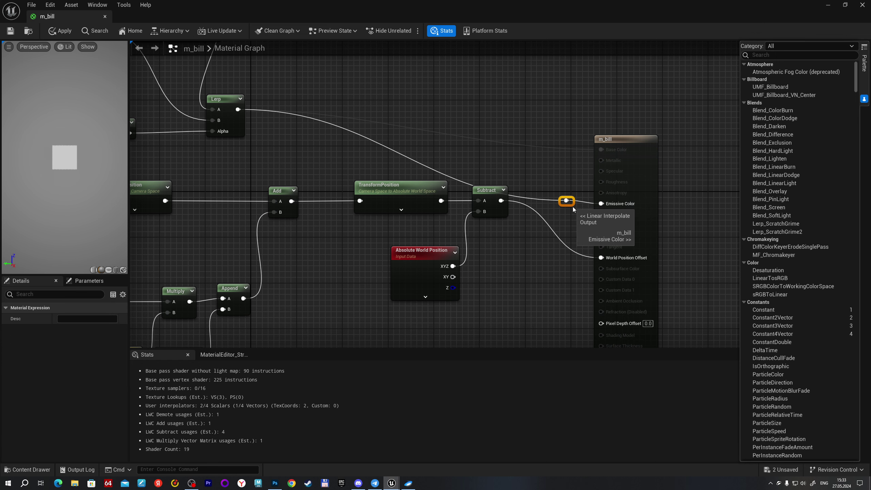
pyautogui.moveTo(572, 204)
pyautogui.mouseDown()
pyautogui.moveTo(544, 117)
pyautogui.moveTo(537, 121)
pyautogui.mouseUp()
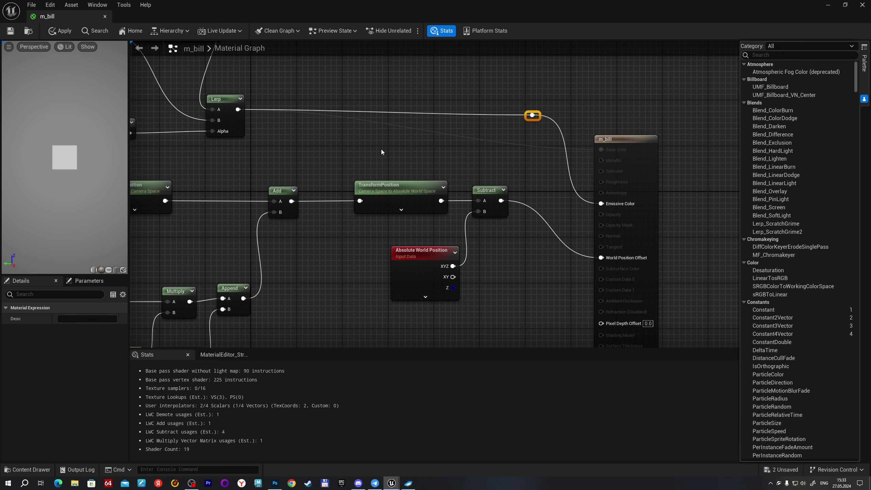
# Tidy the constant nodes around the Lerp and apply the material changes
pyautogui.moveTo(381, 149); pyautogui.dragTo(571, 242, button='right')
pyautogui.moveTo(439, 142); pyautogui.dragTo(498, 190, button='right')
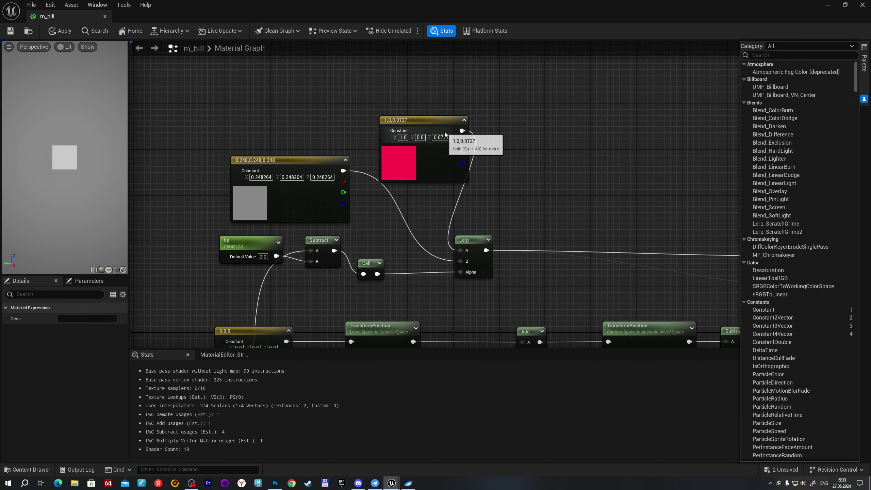
pyautogui.moveTo(419, 123); pyautogui.dragTo(339, 83)
pyautogui.moveTo(486, 144); pyautogui.dragTo(465, 101, button='right')
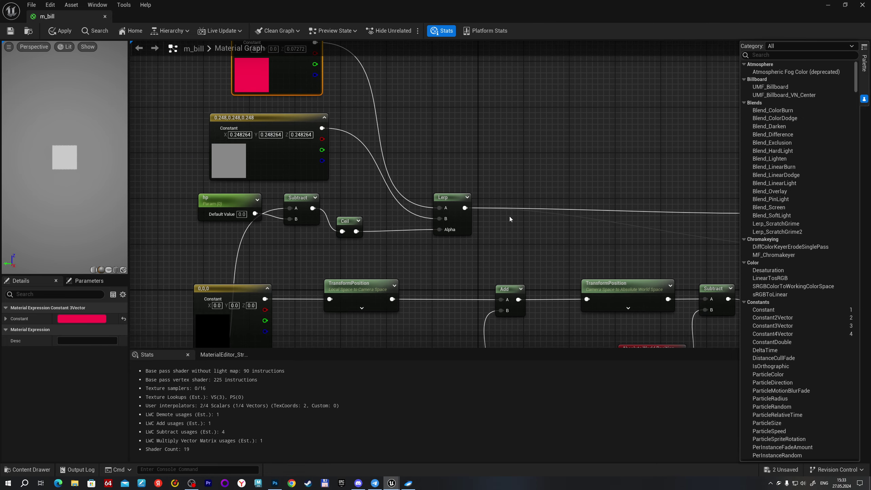
pyautogui.moveTo(509, 216)
pyautogui.mouseDown(button='right')
pyautogui.moveTo(487, 147)
pyautogui.moveTo(541, 214)
pyautogui.mouseUp(button='right')
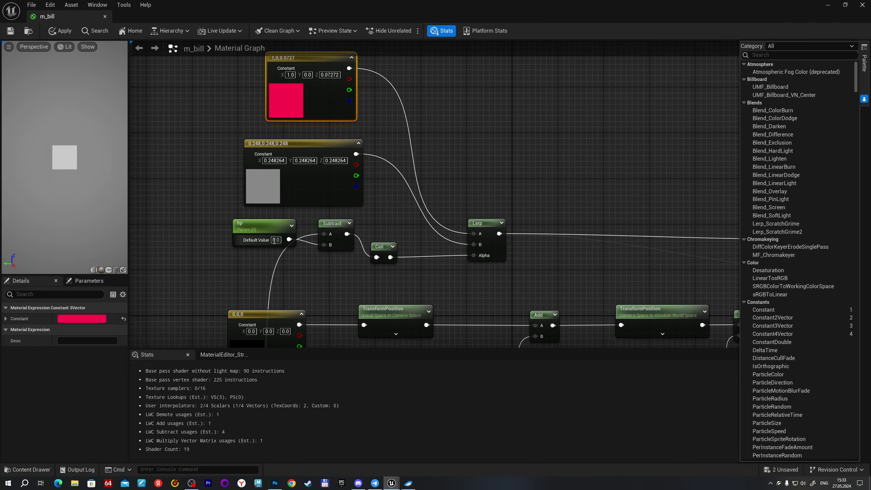
pyautogui.click(10, 31)
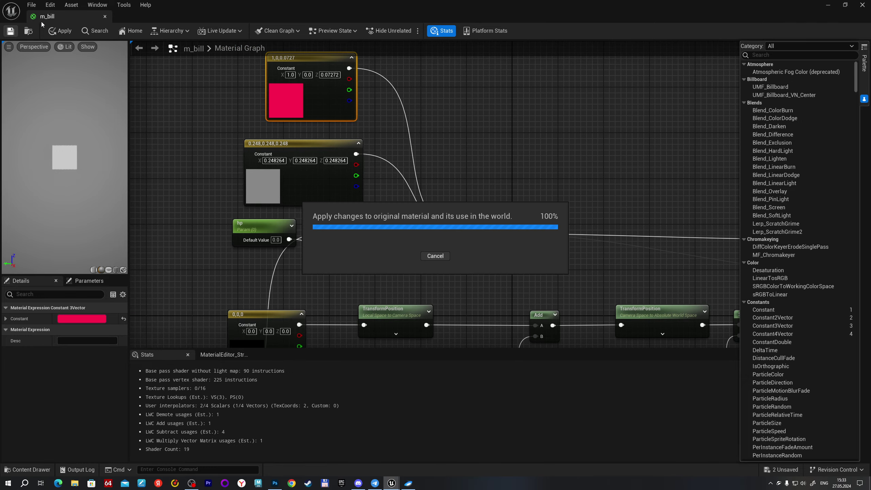
# Create a material instance of m_bill named m_bill_Inst
pyautogui.click(105, 18)
pyautogui.rightClick(202, 372)
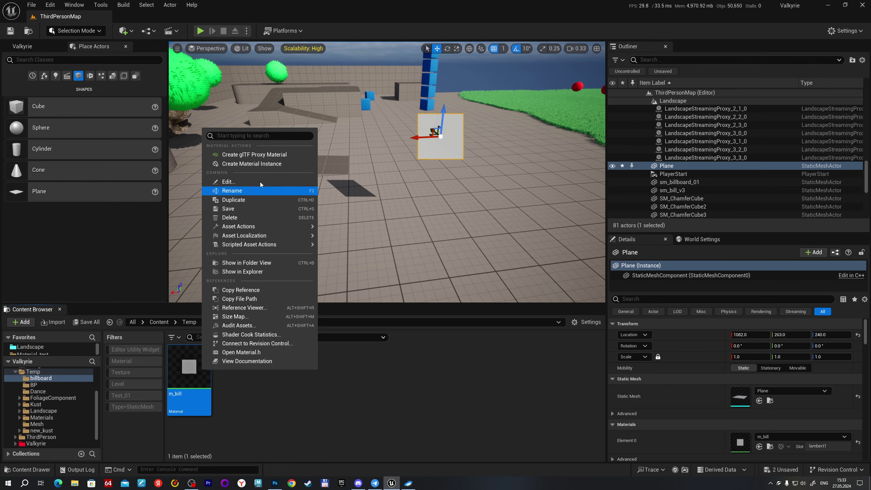
pyautogui.click(267, 166)
pyautogui.click(210, 368)
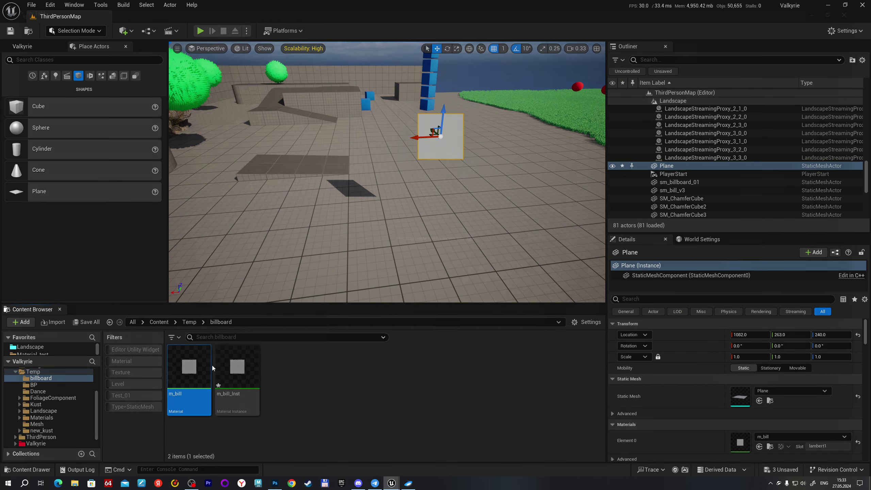
# Change m_bill's 100,100 constant Y value to 20, apply, and close the editor
pyautogui.doubleClick(213, 368)
pyautogui.scroll(-3, 512, 304)
pyautogui.moveTo(512, 304)
pyautogui.mouseDown(button='right')
pyautogui.moveTo(460, 186)
pyautogui.moveTo(575, 244)
pyautogui.mouseUp(button='right')
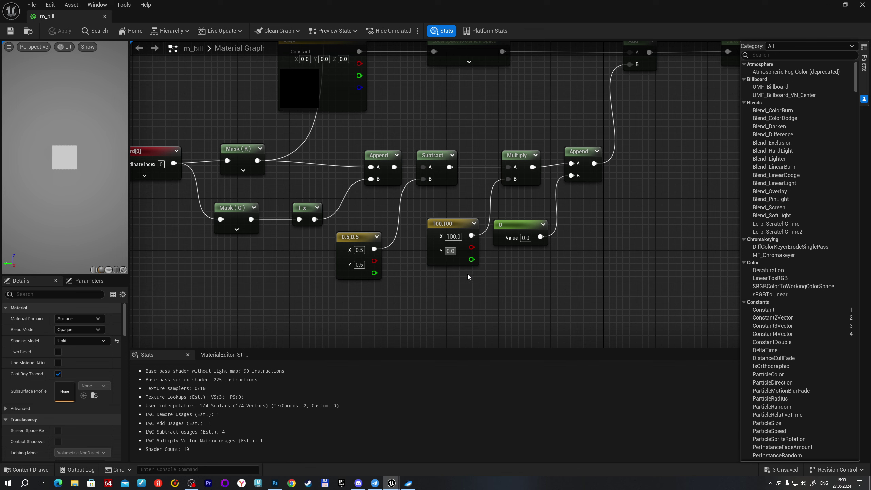
pyautogui.write('20')
pyautogui.press('Return')
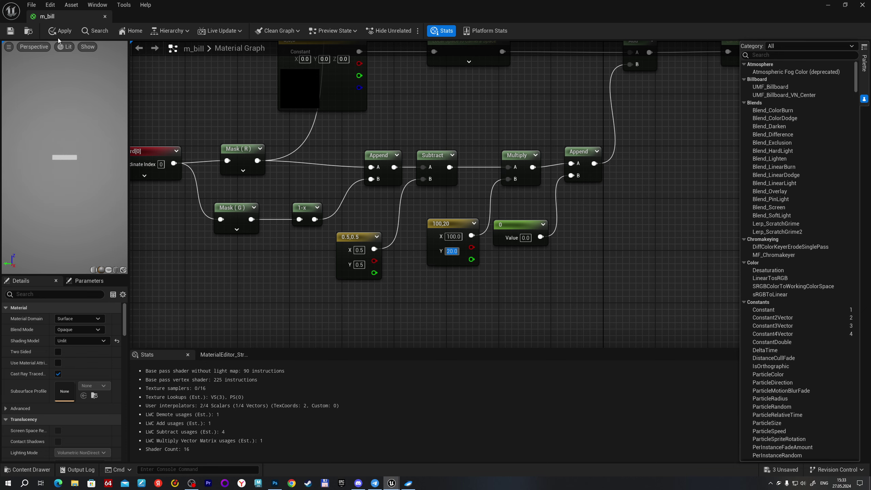
pyautogui.click(60, 31)
pyautogui.click(104, 17)
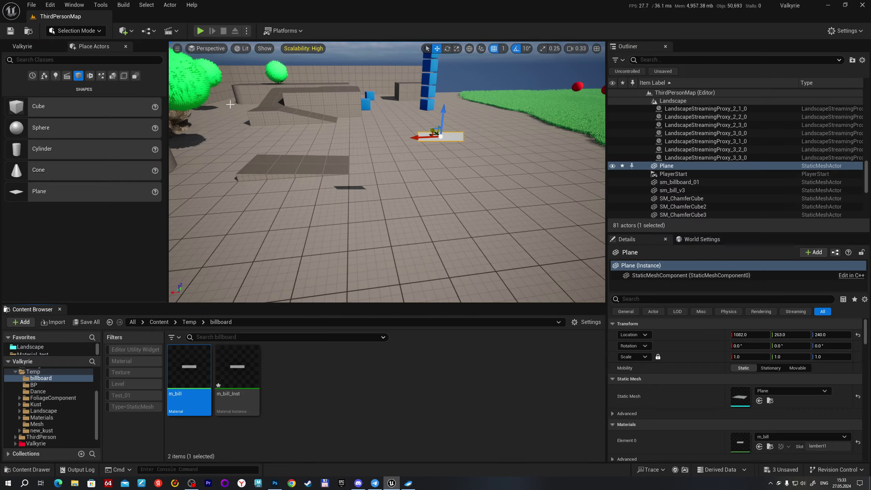
# Assign m_bill_Inst to the billboard plane and raise hp to about 0.443 to widen the red bar
pyautogui.doubleClick(222, 409)
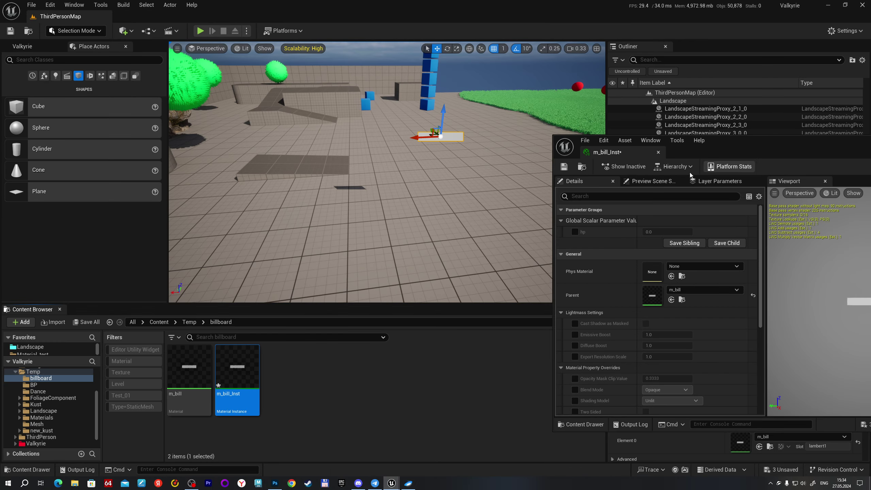
pyautogui.moveTo(387, 171); pyautogui.dragTo(273, 384, button='right')
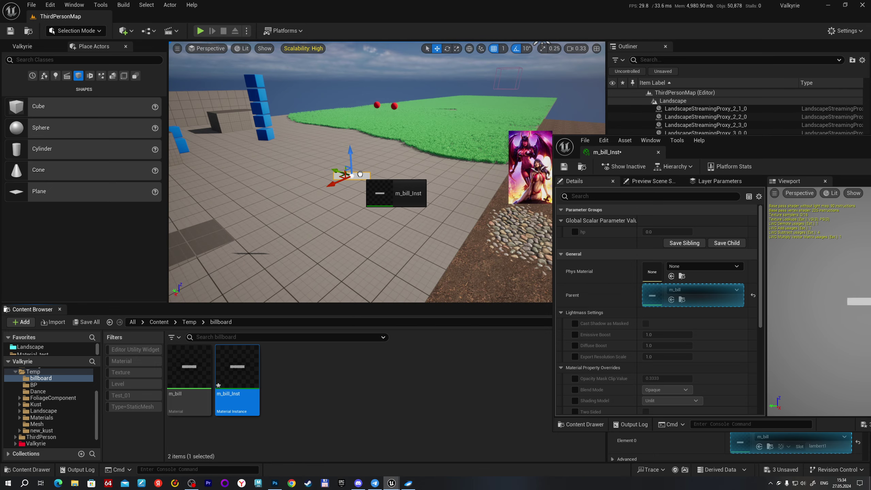
pyautogui.moveTo(237, 371); pyautogui.dragTo(357, 176)
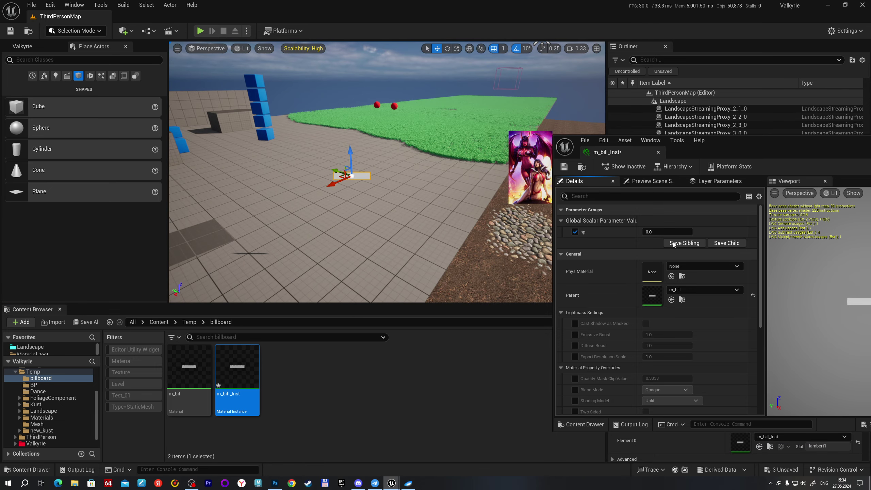
pyautogui.moveTo(667, 232); pyautogui.dragTo(673, 232)
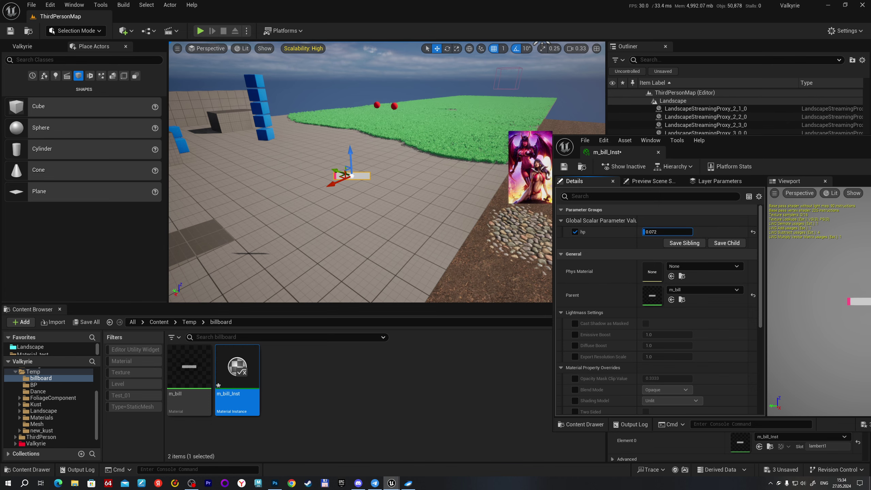
pyautogui.moveTo(240, 175); pyautogui.dragTo(206, 152, button='right')
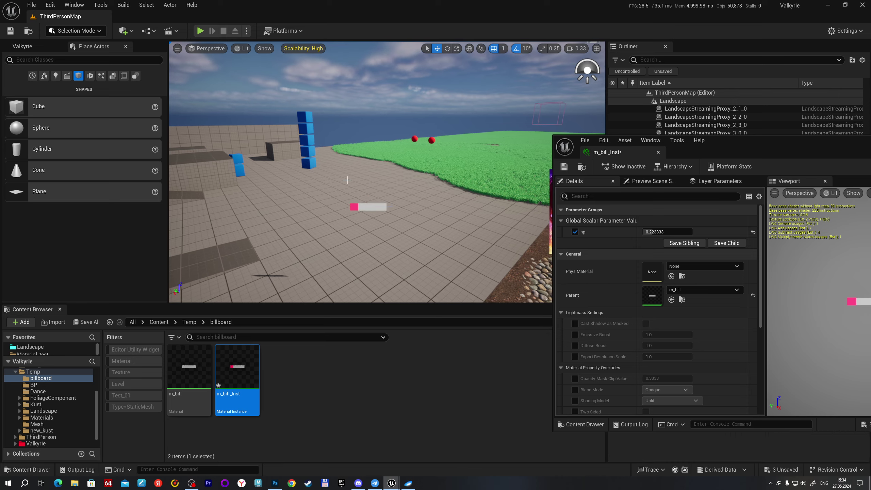
pyautogui.press('w')
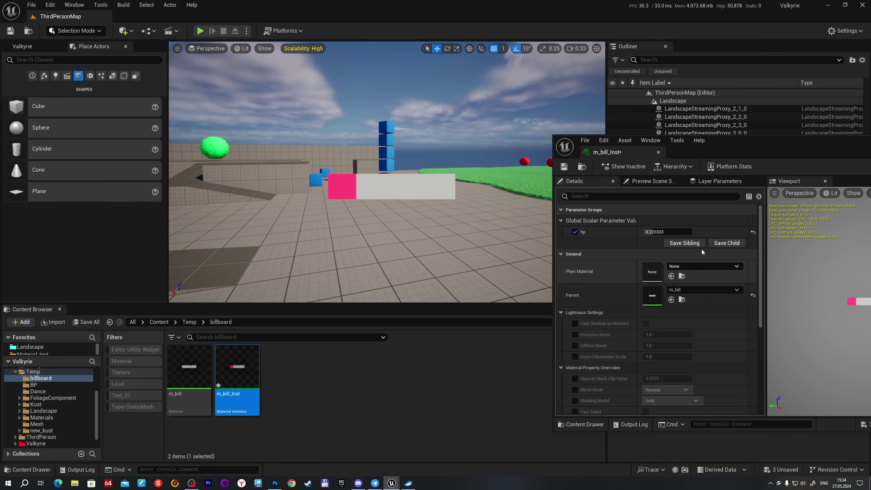
pyautogui.moveTo(657, 232); pyautogui.dragTo(669, 232)
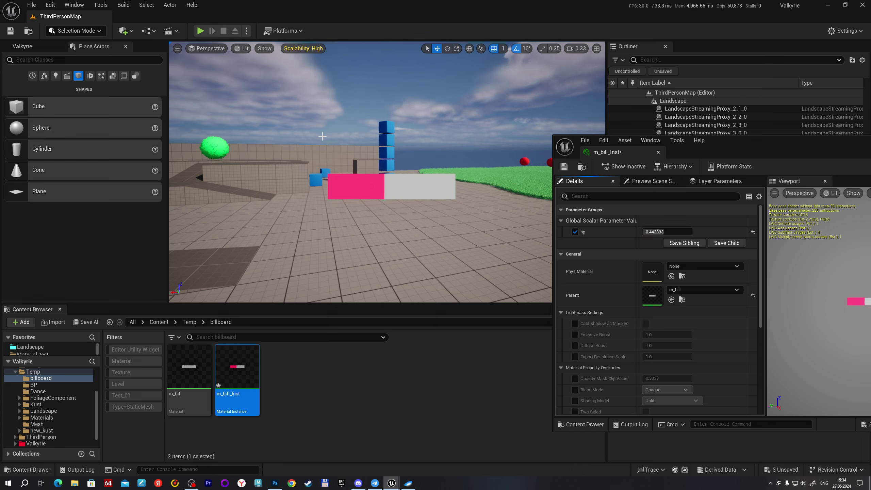
pyautogui.moveTo(323, 136); pyautogui.dragTo(365, 151, button='right')
# Make m_bill's hp parameter read Custom Primitive Data index 0 and apply the material
pyautogui.doubleClick(187, 376)
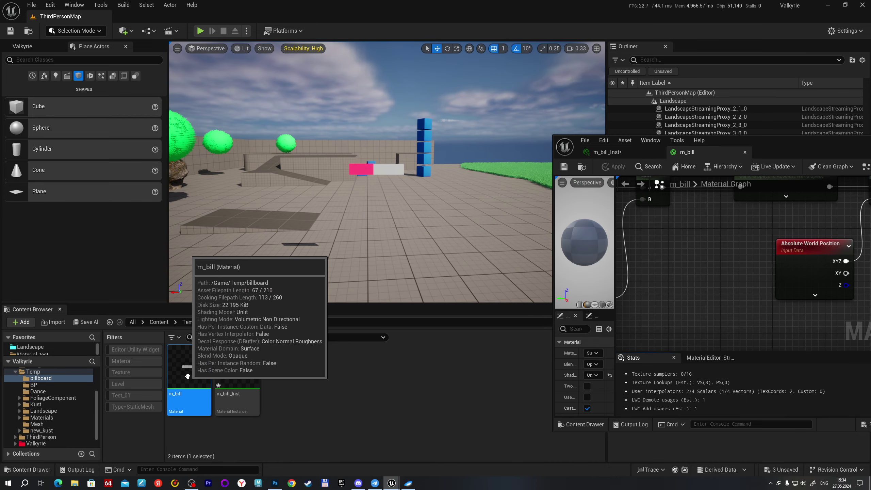
pyautogui.doubleClick(782, 140)
pyautogui.scroll(3, 446, 169)
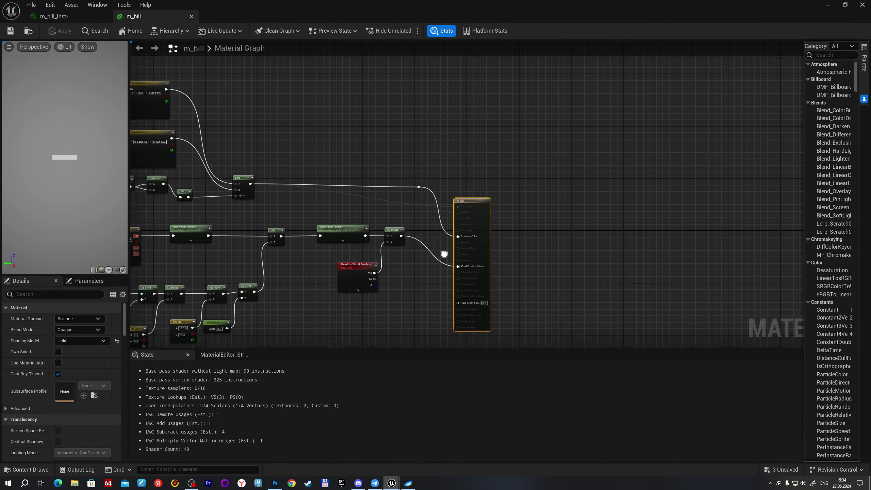
pyautogui.scroll(2, 256, 243)
pyautogui.scroll(3, 402, 227)
pyautogui.click(372, 209)
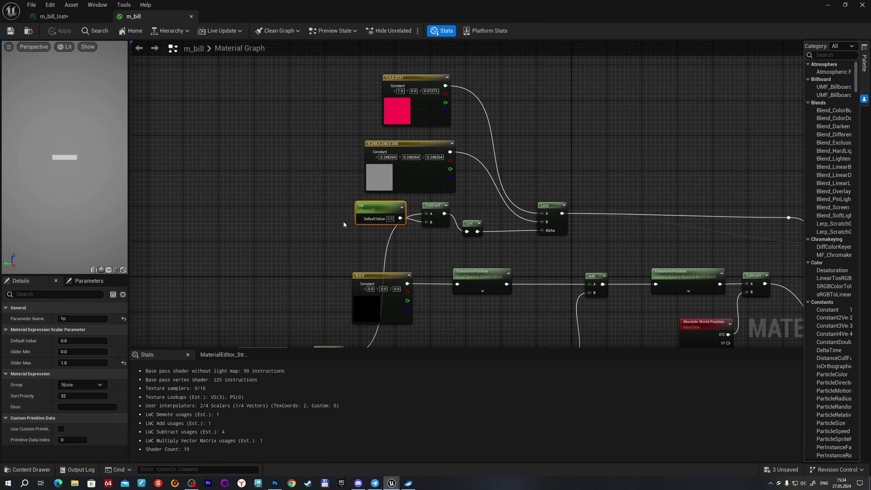
pyautogui.click(60, 429)
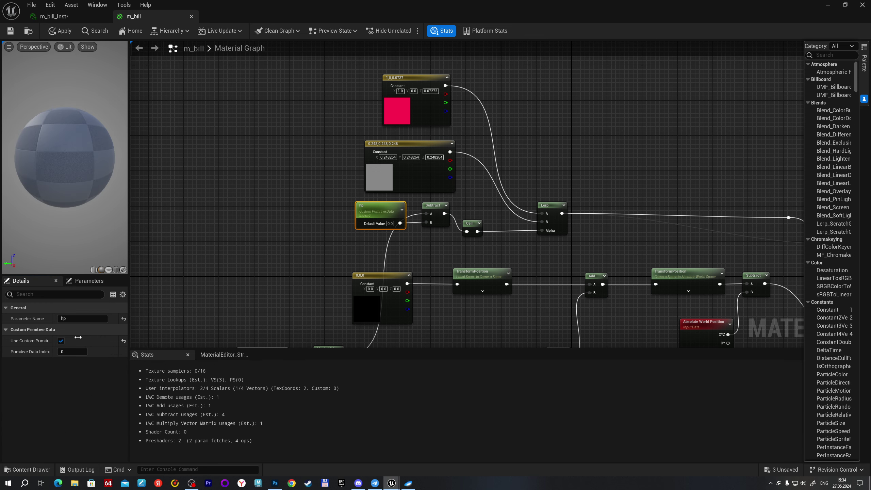
pyautogui.click(58, 35)
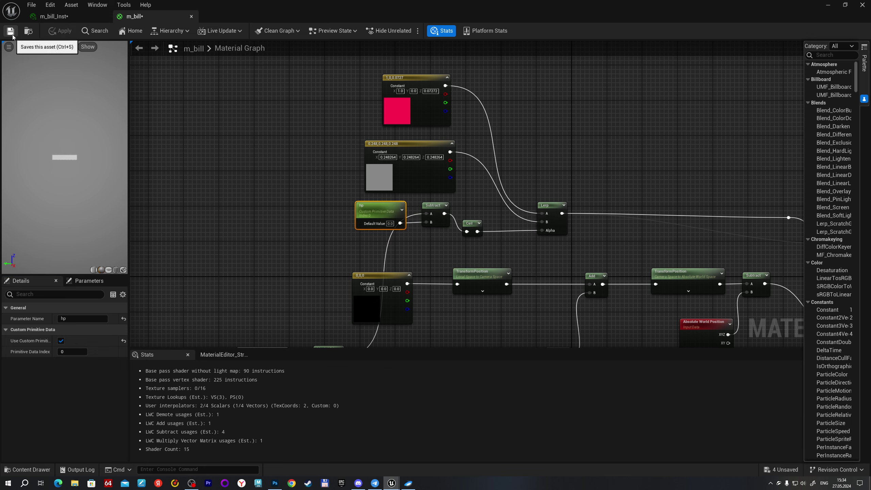
# Close the m_bill and m_bill_Inst editors and select the Plane in the level
pyautogui.click(191, 17)
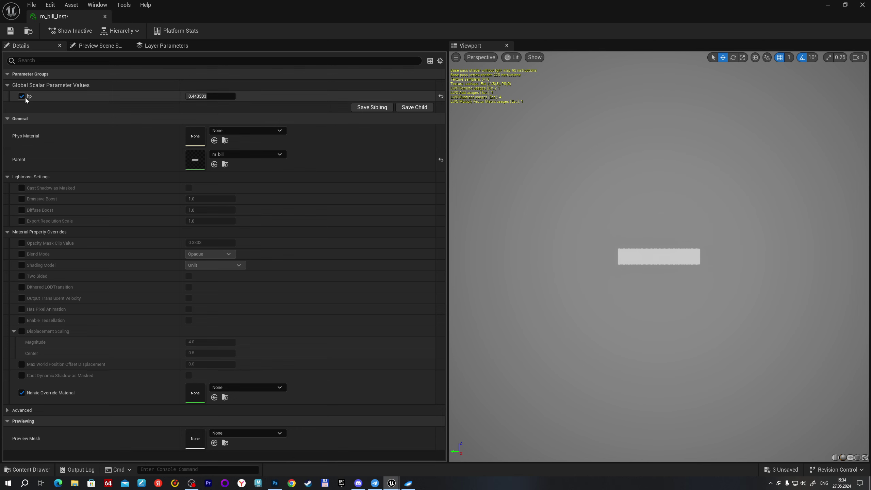
pyautogui.click(105, 17)
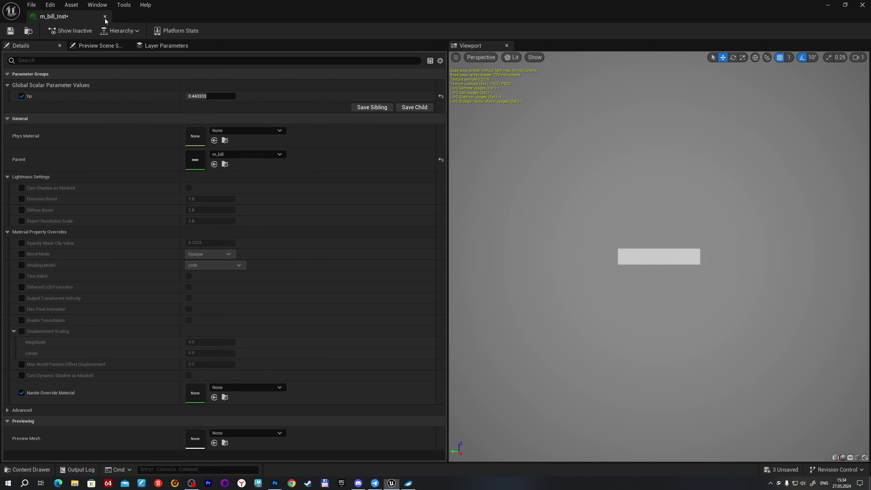
pyautogui.click(667, 165)
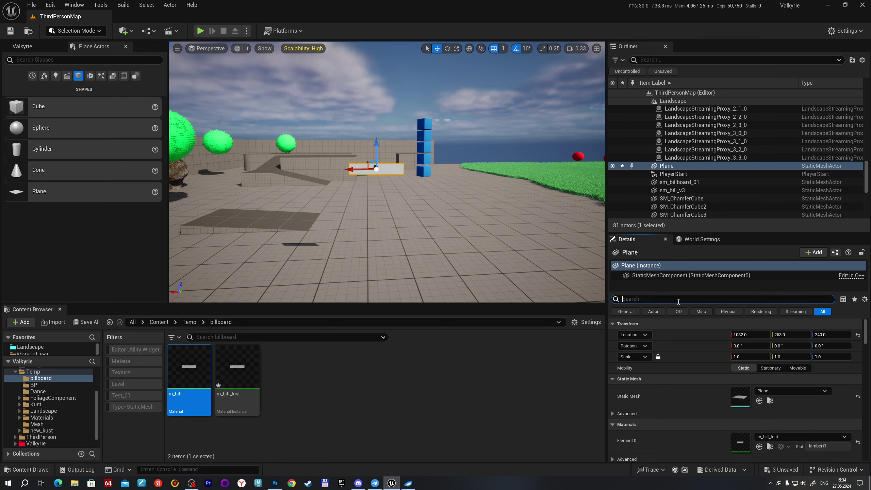
# Add a Custom Primitive Data hp entry of 0.219666 to the Plane, then reopen m_bill
pyautogui.write('dus')
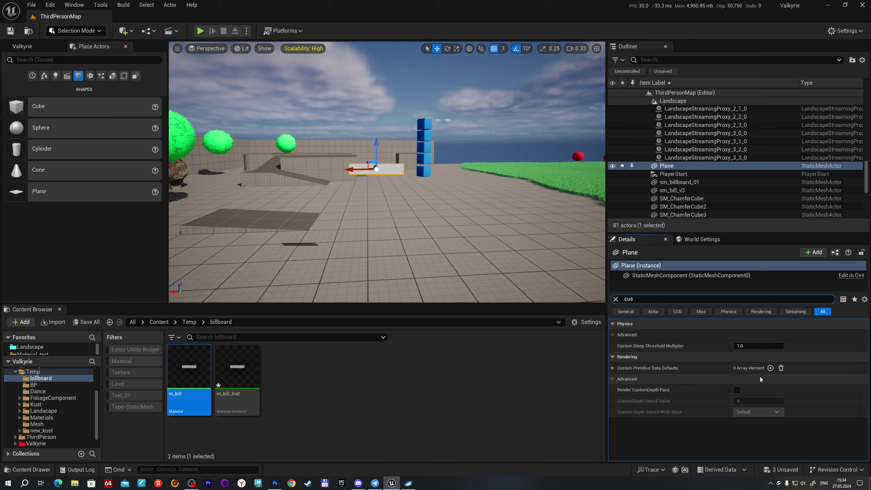
pyautogui.click(770, 369)
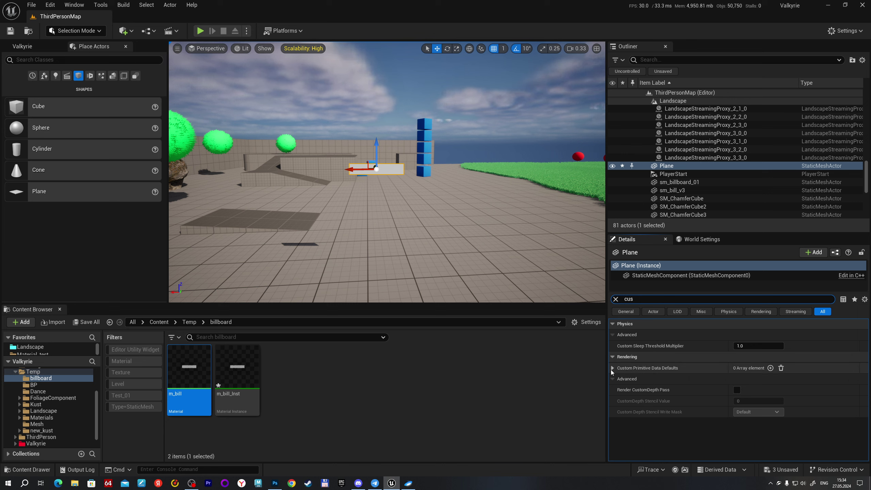
pyautogui.click(739, 379)
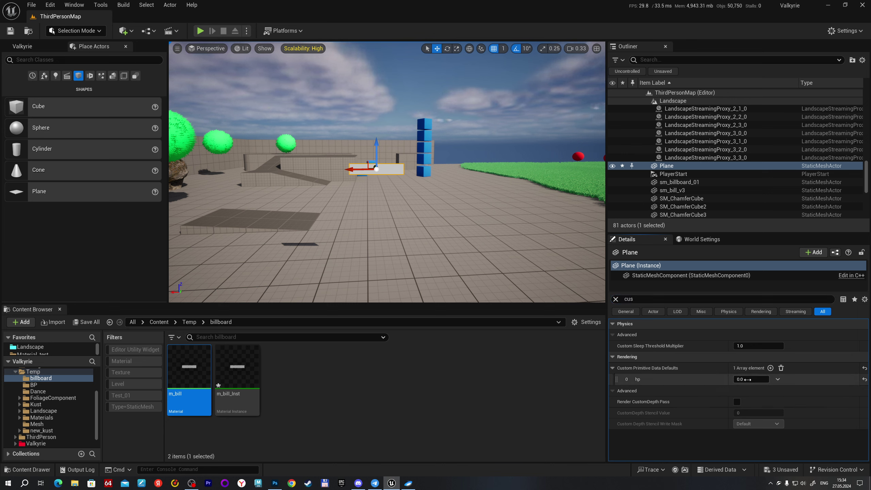
pyautogui.moveTo(752, 379); pyautogui.dragTo(741, 378)
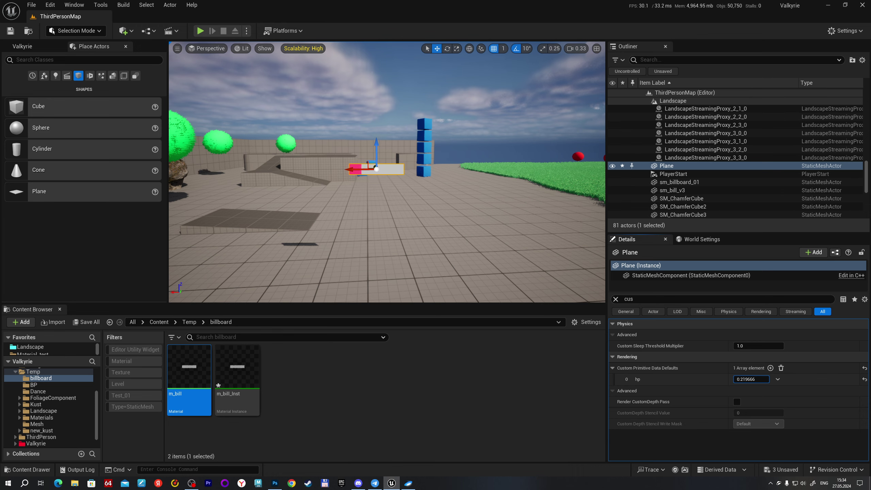
pyautogui.doubleClick(202, 378)
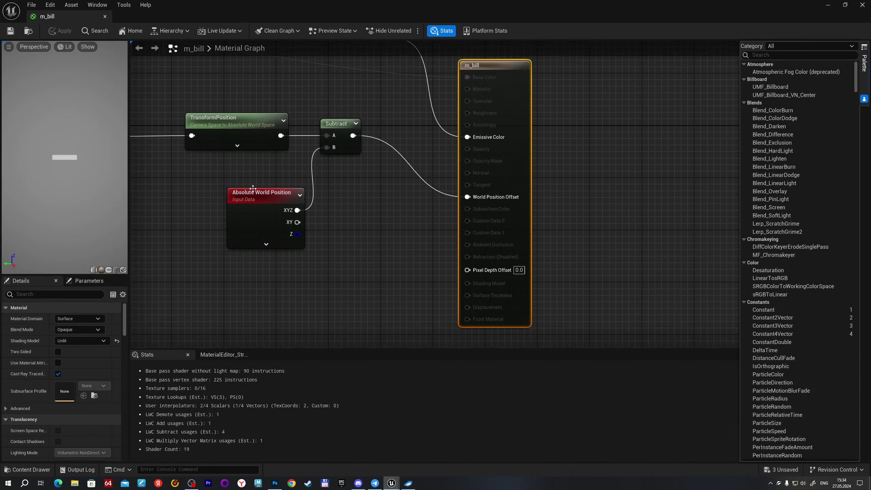
# Insert a Saturate node between Ceil and the Lerp alpha in m_bill and apply it
pyautogui.moveTo(253, 189); pyautogui.dragTo(313, 201, button='right')
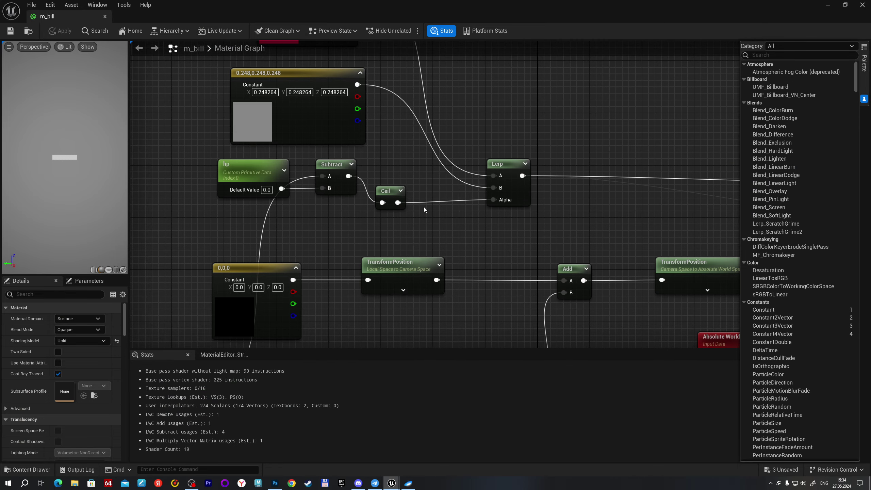
pyautogui.moveTo(408, 211); pyautogui.dragTo(494, 199)
pyautogui.write('sat')
pyautogui.press('Return')
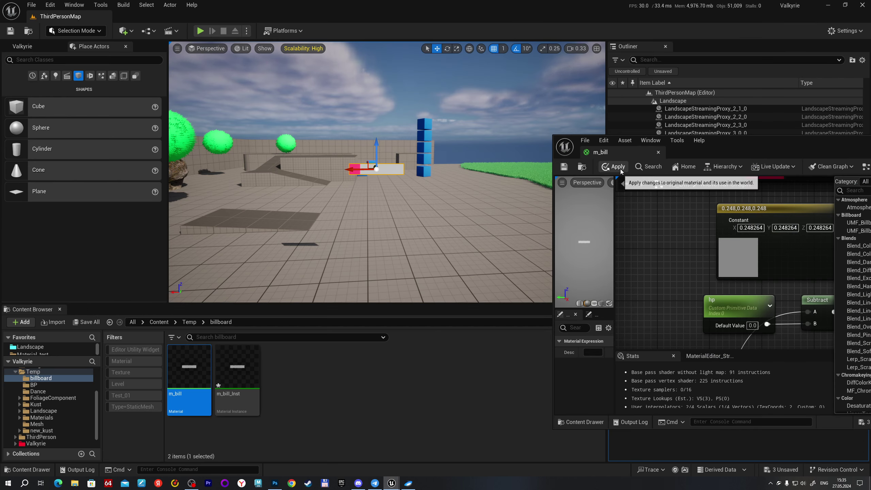
pyautogui.click(621, 168)
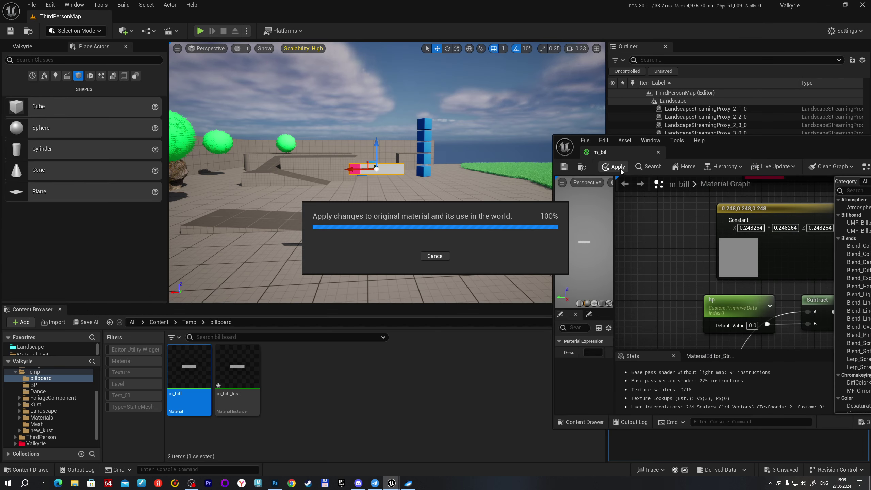
# Close the material editor and raise the Plane's hp value to about 0.66
pyautogui.moveTo(734, 139); pyautogui.dragTo(365, 150)
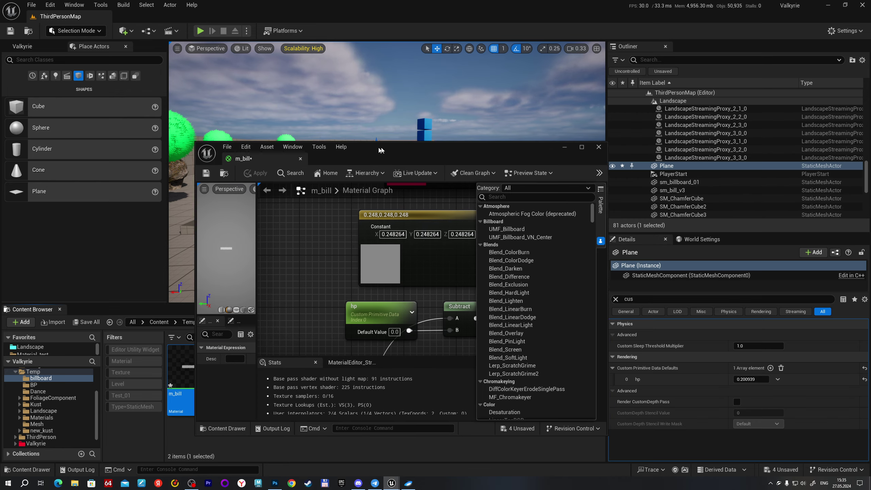
pyautogui.click(582, 151)
pyautogui.moveTo(751, 379)
pyautogui.mouseDown()
pyautogui.moveTo(775, 379)
pyautogui.moveTo(738, 380)
pyautogui.mouseUp()
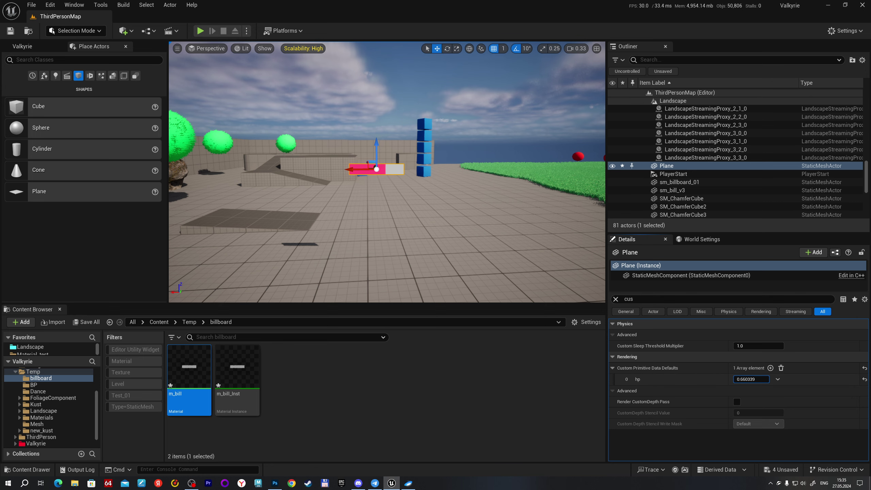
# Place a new Cube on the floor near the Plane's bar
pyautogui.press('Escape')
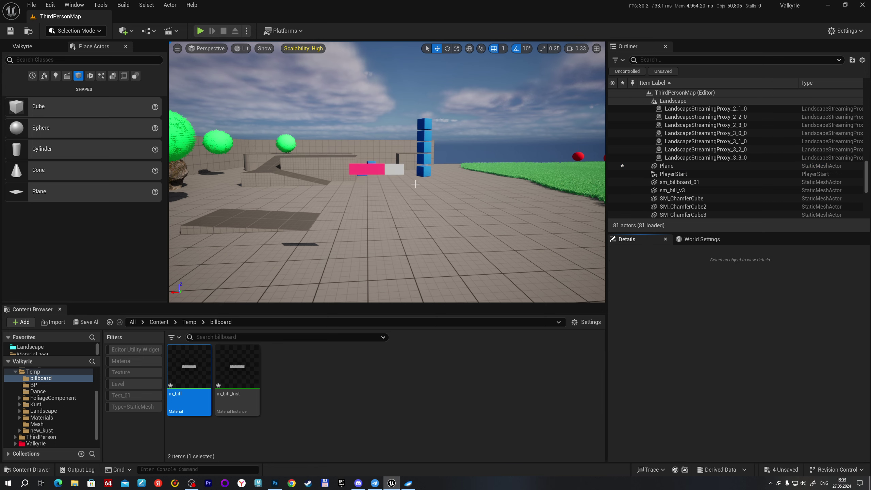
pyautogui.moveTo(477, 277); pyautogui.dragTo(480, 295, button='right')
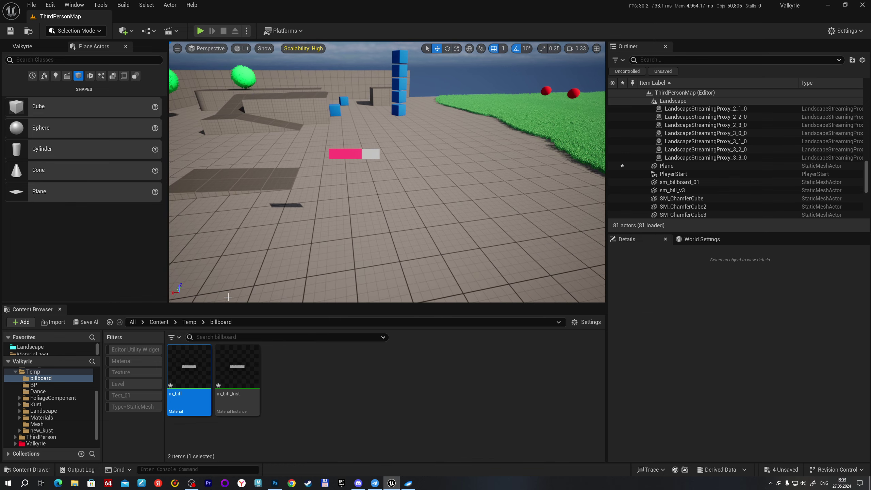
pyautogui.moveTo(11, 104)
pyautogui.mouseDown()
pyautogui.moveTo(444, 187)
pyautogui.moveTo(445, 145)
pyautogui.mouseUp()
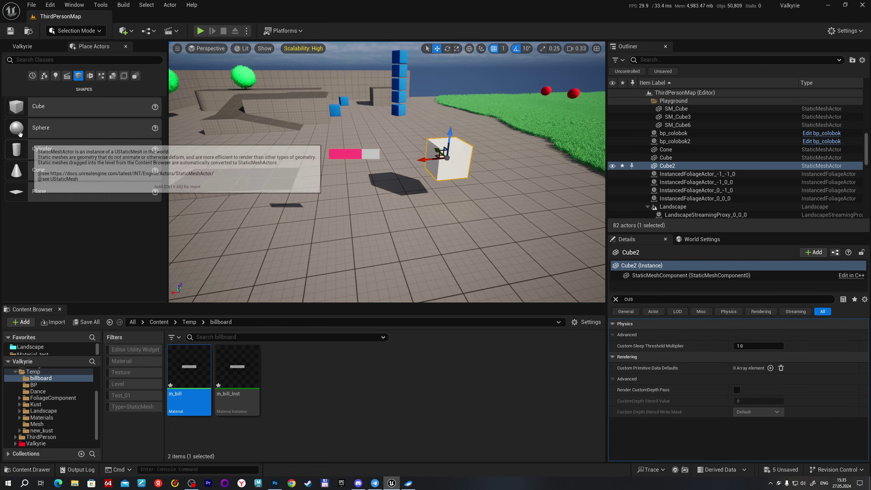
# Position the cube, cone and cylinder shapes farther back, deleting the extra cone
pyautogui.moveTo(16, 127)
pyautogui.mouseDown()
pyautogui.moveTo(495, 178)
pyautogui.moveTo(503, 131)
pyautogui.mouseUp()
pyautogui.moveTo(16, 169)
pyautogui.mouseDown()
pyautogui.moveTo(554, 215)
pyautogui.moveTo(562, 182)
pyautogui.moveTo(397, 241)
pyautogui.mouseUp()
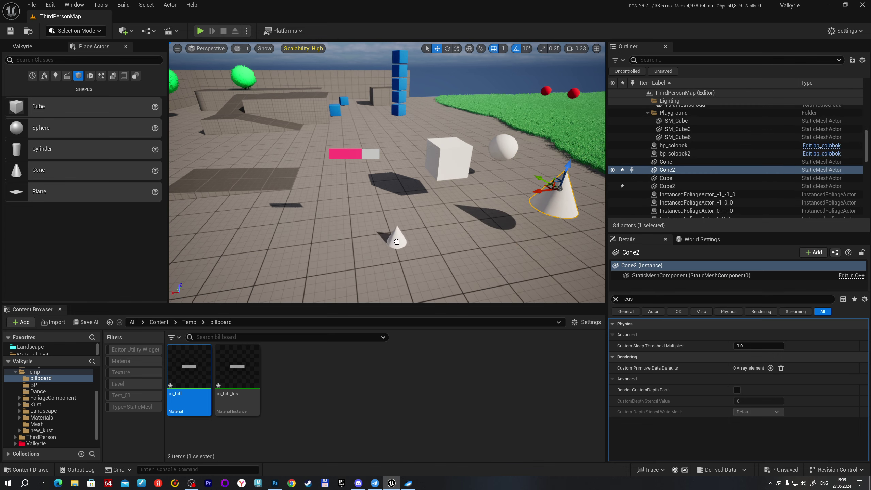
pyautogui.press('Delete')
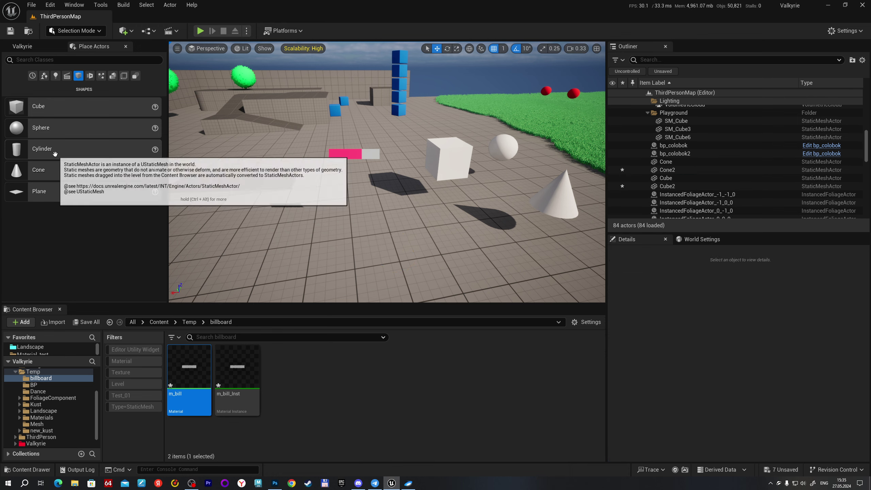
pyautogui.moveTo(17, 148)
pyautogui.mouseDown()
pyautogui.moveTo(418, 216)
pyautogui.moveTo(429, 189)
pyautogui.mouseUp()
pyautogui.moveTo(428, 188); pyautogui.dragTo(361, 124, button='right')
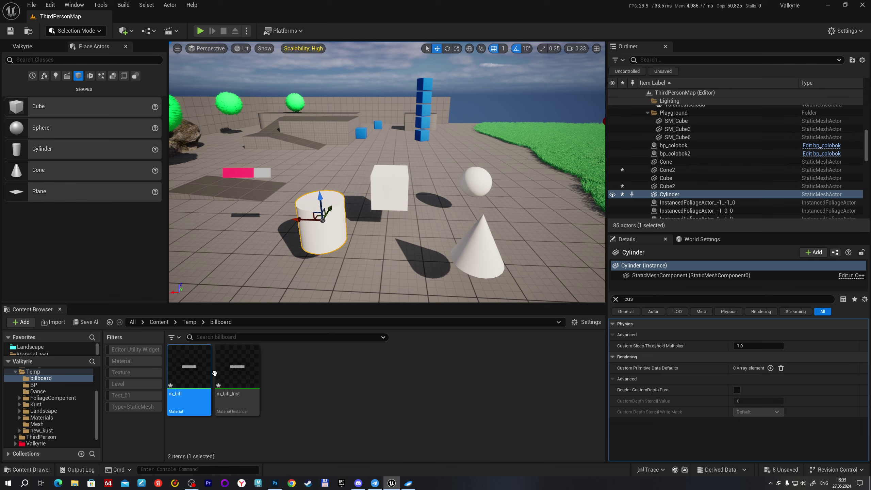
# Apply m_bill to the cylinder, cube and sphere, undoing the attempt on the cone
pyautogui.moveTo(189, 369); pyautogui.dragTo(322, 221)
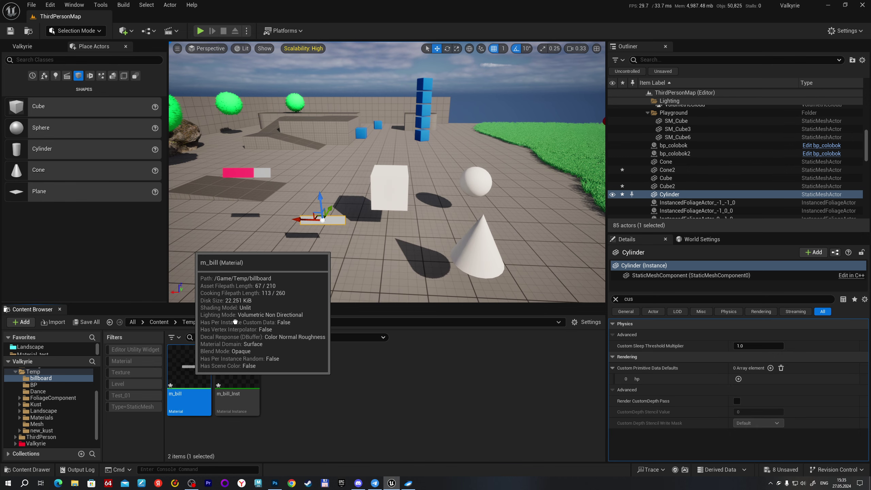
pyautogui.moveTo(189, 369); pyautogui.dragTo(390, 188)
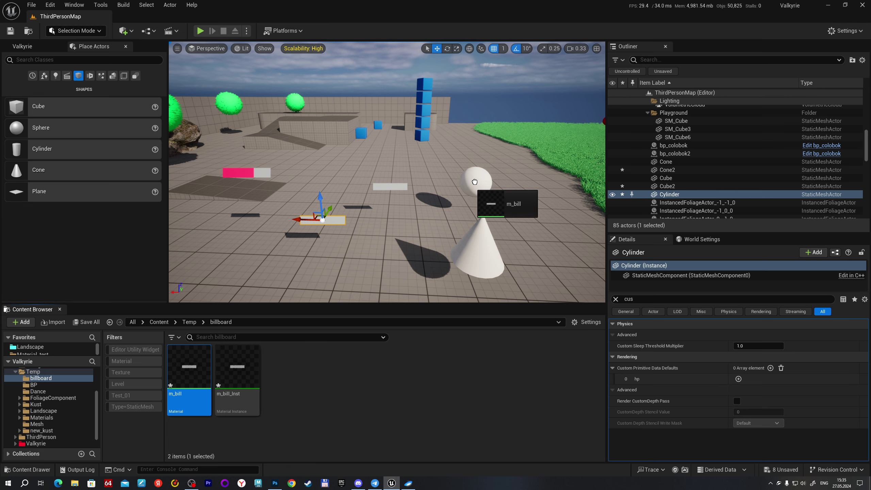
pyautogui.moveTo(374, 235); pyautogui.dragTo(476, 182)
pyautogui.moveTo(189, 369); pyautogui.dragTo(483, 262)
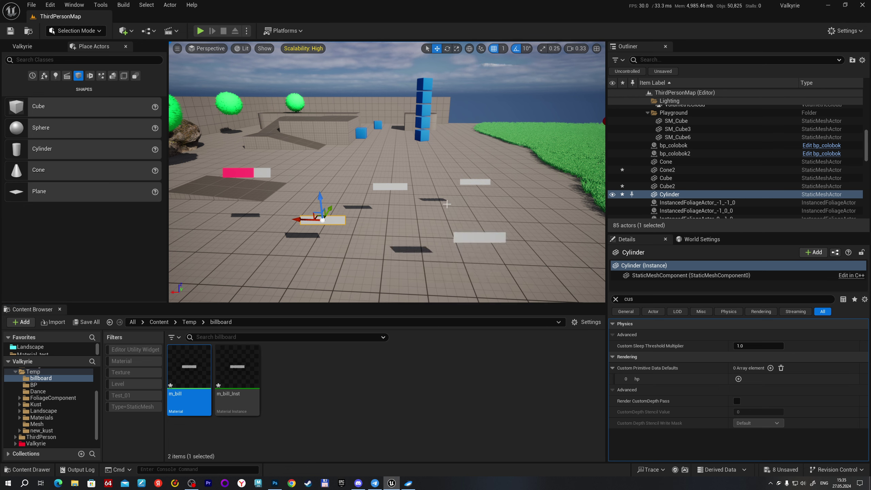
pyautogui.hotkey('ctrl', 'z')
pyautogui.hotkey('ctrl', 'z')
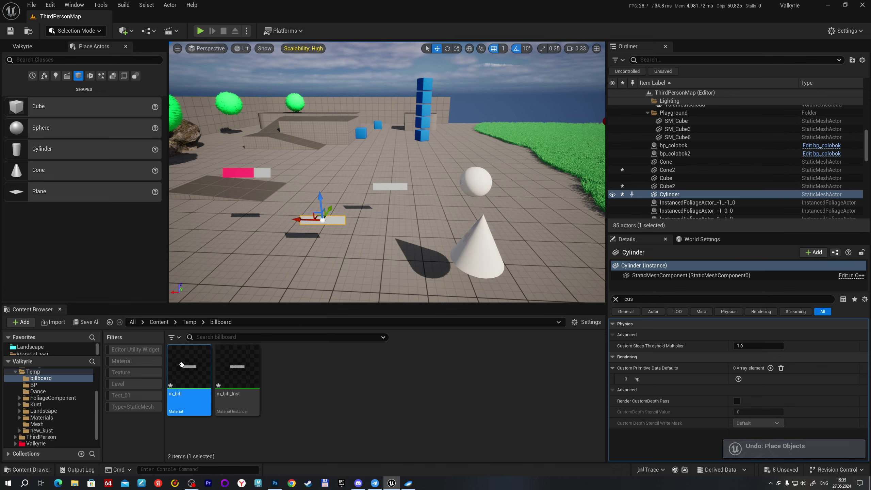
pyautogui.moveTo(189, 369); pyautogui.dragTo(476, 189)
pyautogui.moveTo(476, 188); pyautogui.dragTo(514, 187, button='right')
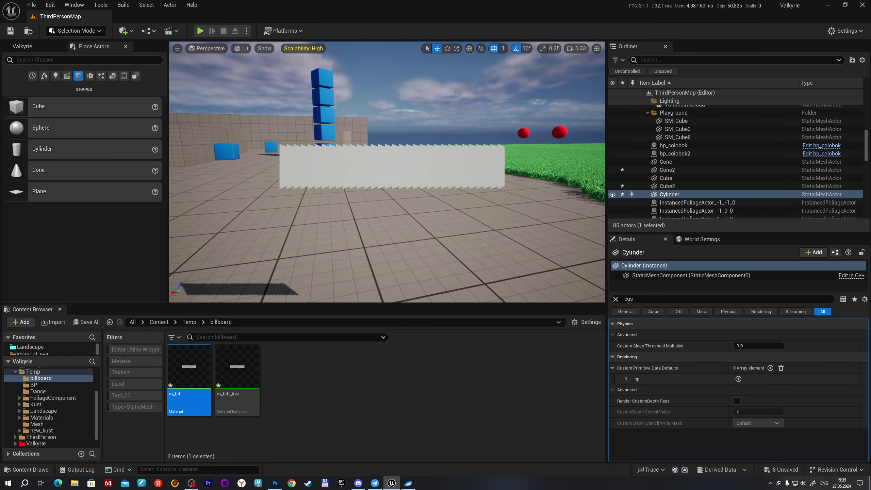
# Find the sphere's mesh asset and view the Sphere's UV layout in its mesh editor
pyautogui.click(381, 164)
pyautogui.rightClick(378, 163)
pyautogui.click(429, 191)
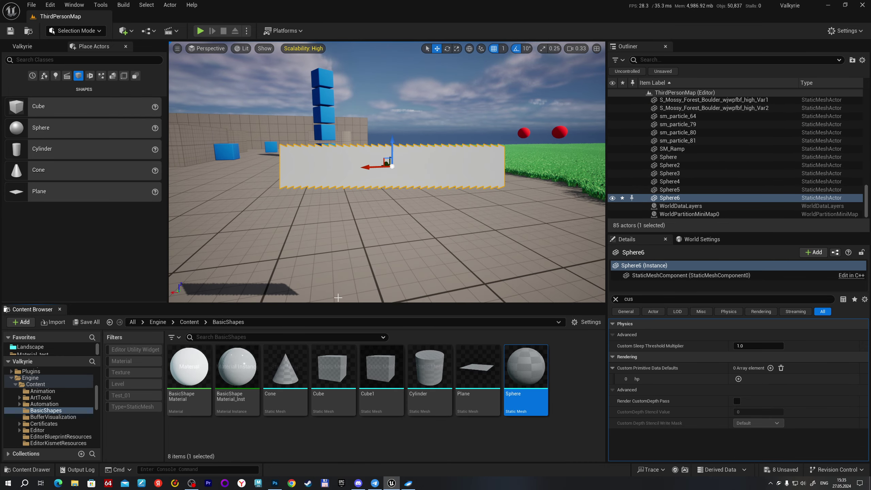
pyautogui.doubleClick(531, 360)
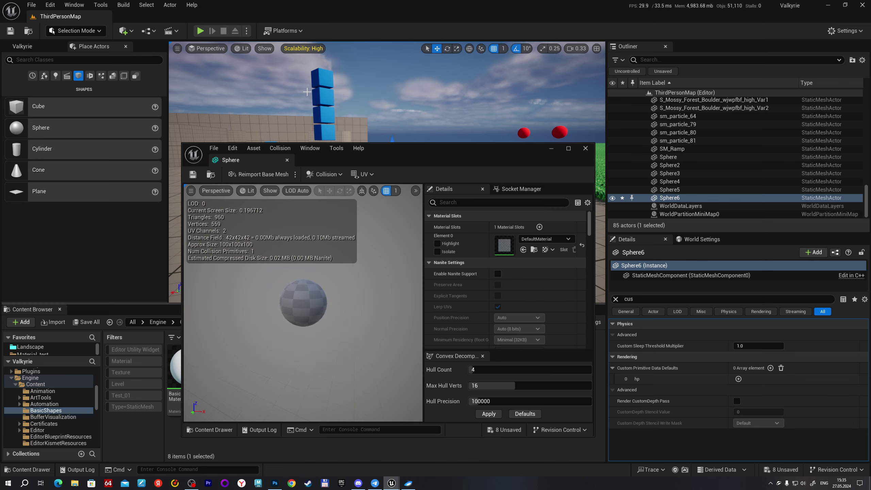
pyautogui.click(364, 174)
pyautogui.click(371, 202)
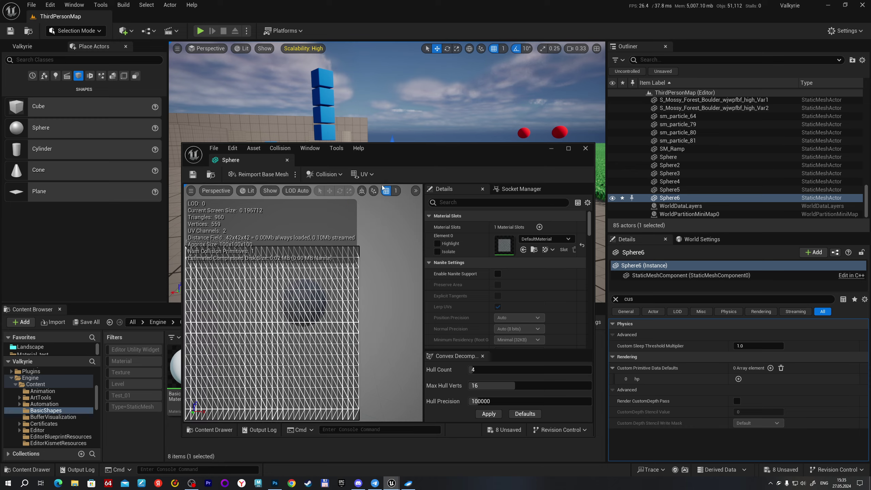
pyautogui.doubleClick(424, 153)
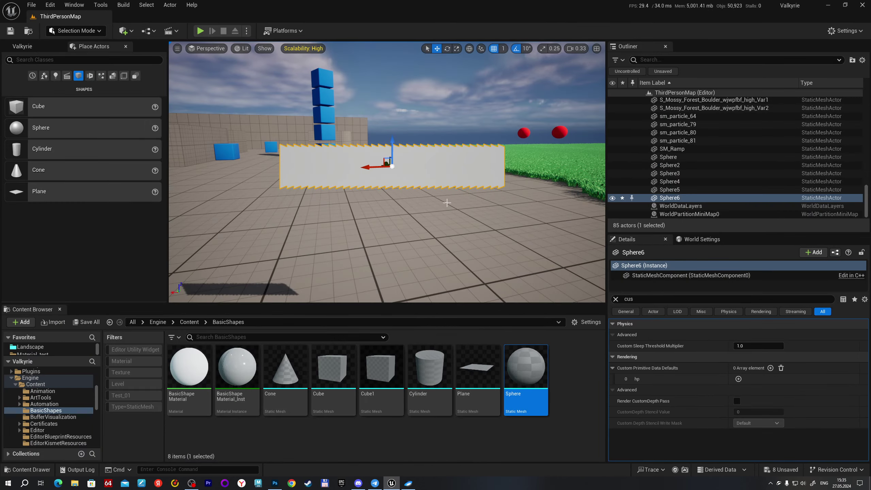
# Inspect the Cylinder's UV channel 0 and the Cone's UV layout in their mesh editors
pyautogui.click(413, 403)
pyautogui.doubleClick(428, 373)
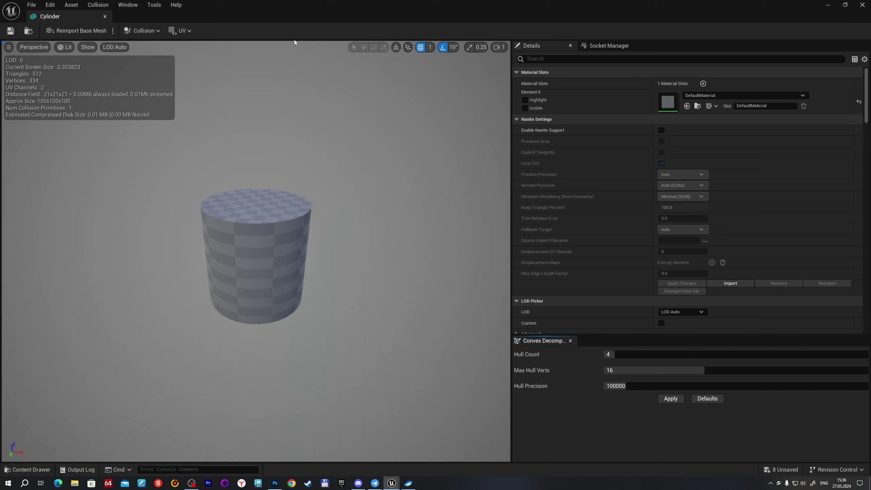
pyautogui.click(198, 59)
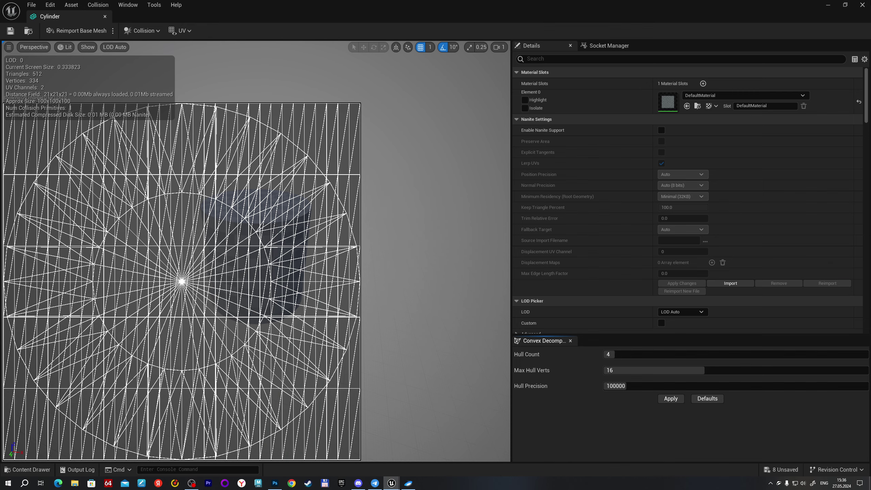
pyautogui.hotkey('alt', 'F4')
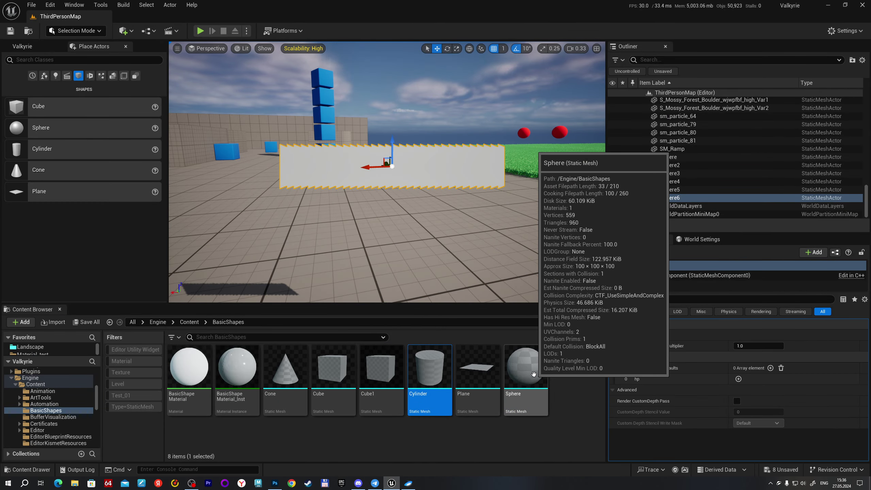
pyautogui.doubleClick(292, 393)
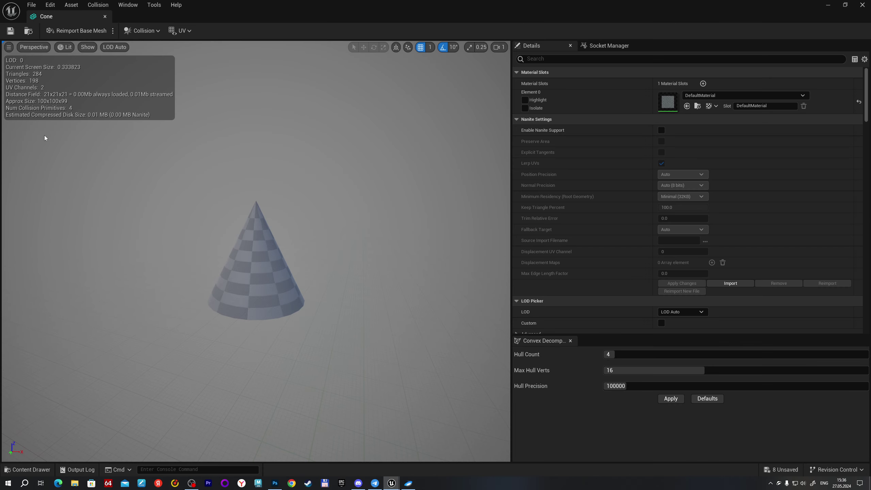
pyautogui.click(187, 31)
pyautogui.click(185, 59)
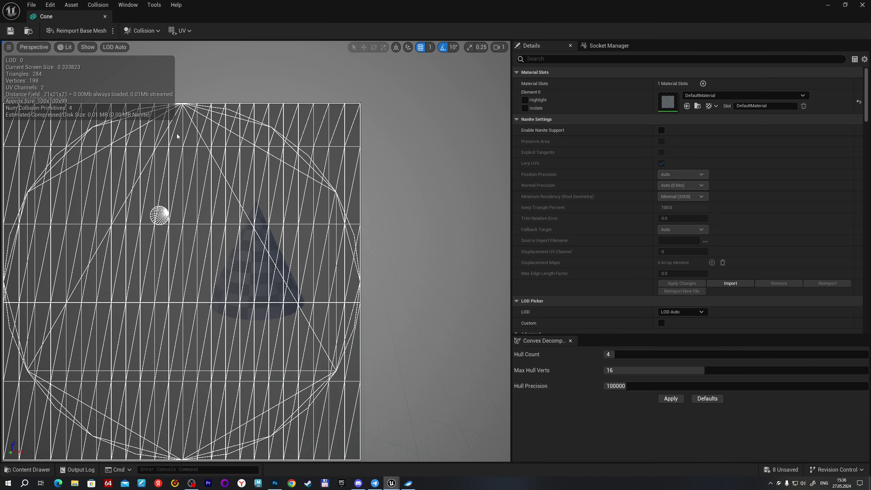
pyautogui.click(863, 5)
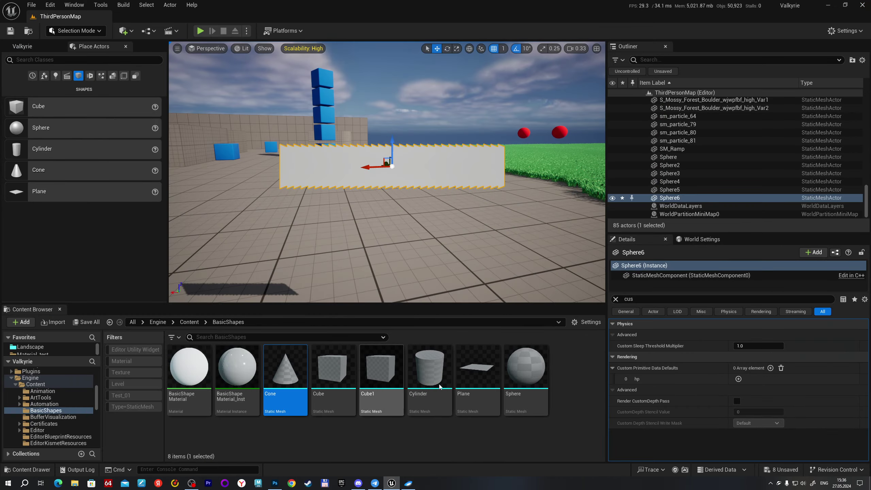
# Check UV channel 1 on the Sphere and Cylinder meshes, then open the billboard folder
pyautogui.click(524, 373)
pyautogui.doubleClick(524, 373)
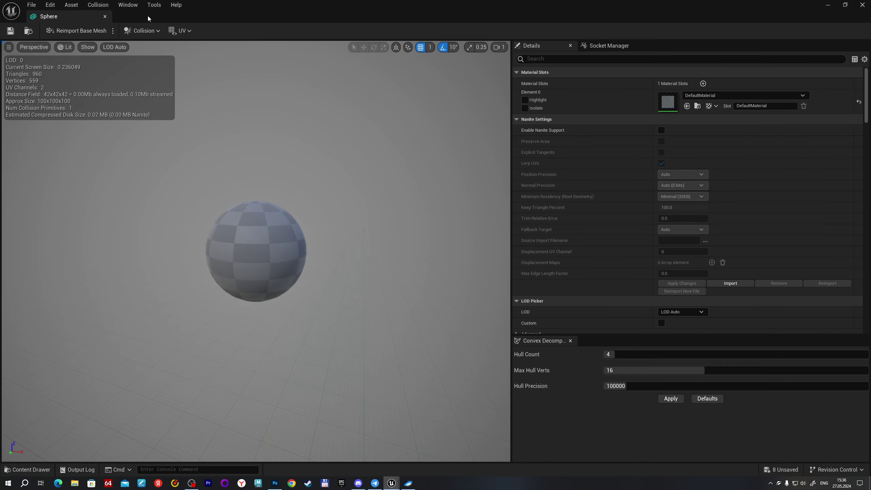
pyautogui.click(187, 68)
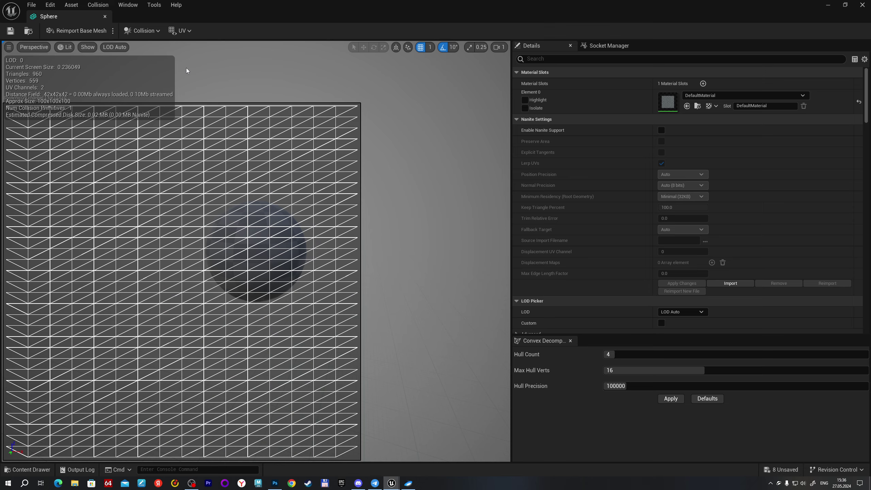
pyautogui.click(863, 5)
pyautogui.doubleClick(427, 370)
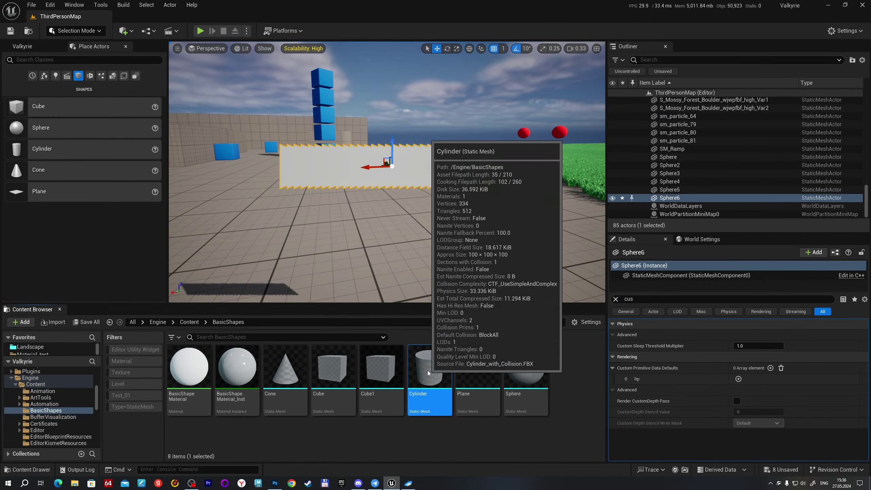
pyautogui.click(179, 31)
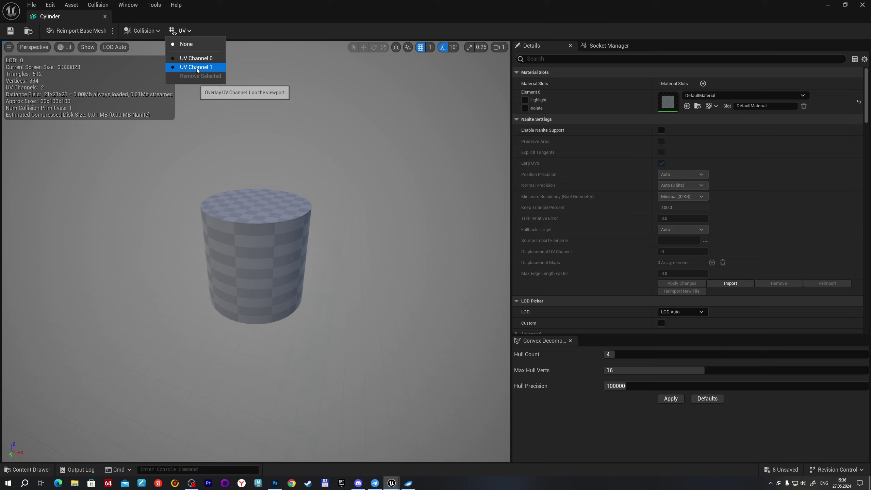
pyautogui.click(196, 67)
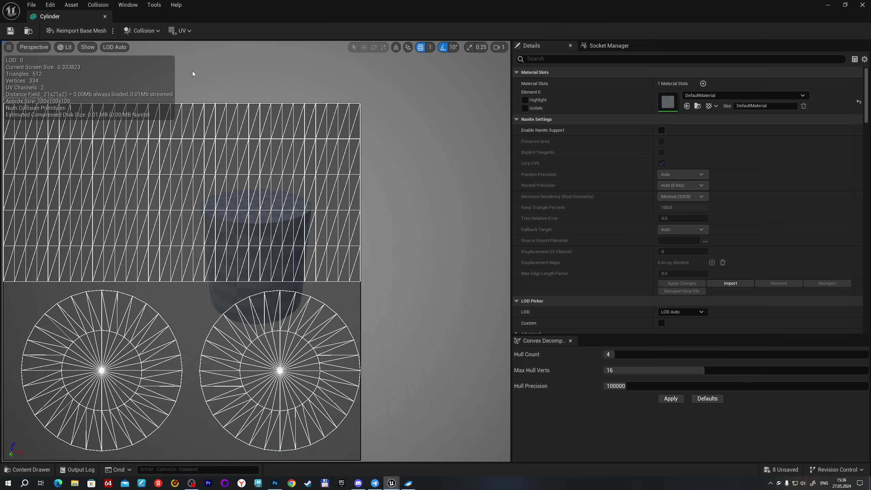
pyautogui.click(392, 483)
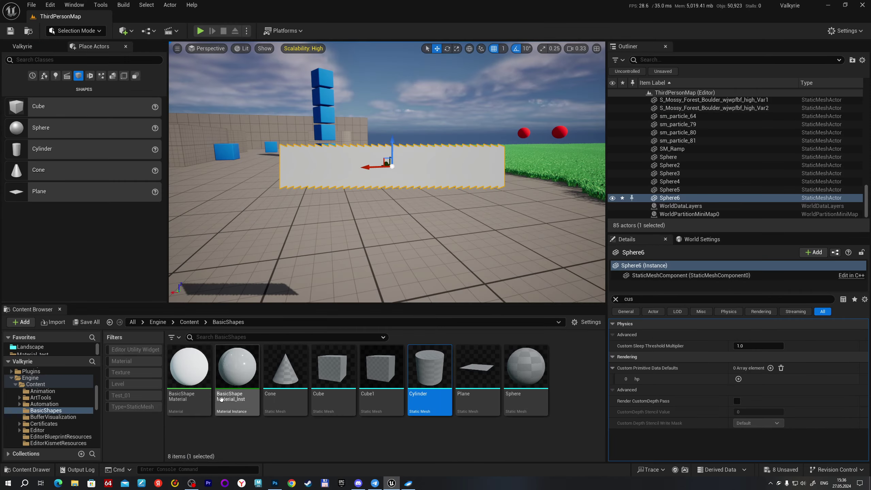
pyautogui.scroll(10, 88, 402)
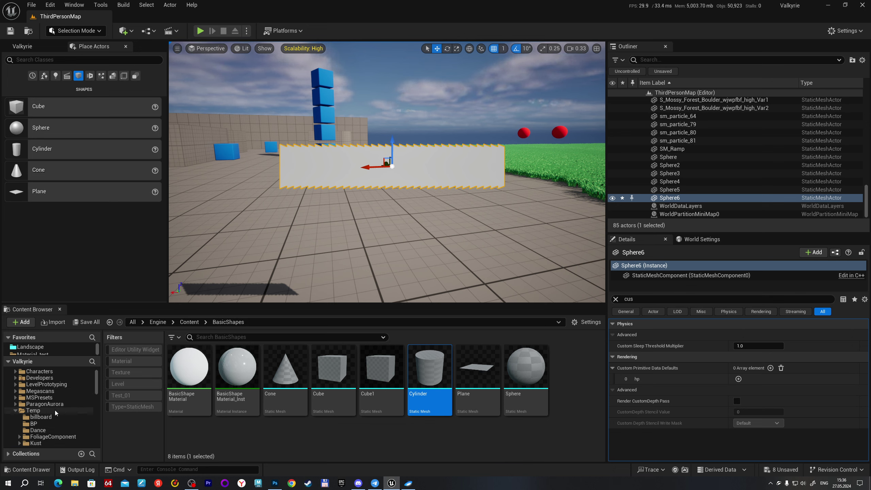
pyautogui.click(50, 418)
# Switch m_bill's TexCoord node to coordinate index 1, apply, and close the editor
pyautogui.doubleClick(193, 369)
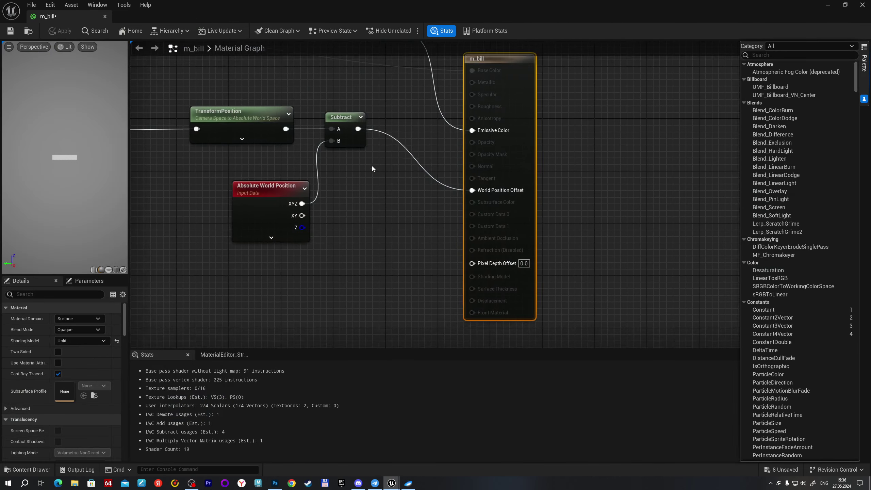
pyautogui.scroll(2, 254, 187)
pyautogui.scroll(2, 254, 187)
pyautogui.click(280, 168)
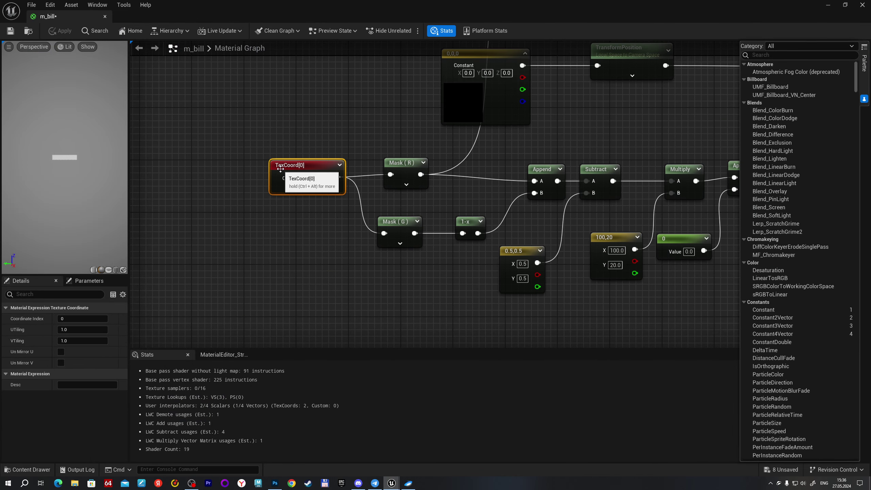
pyautogui.click(11, 32)
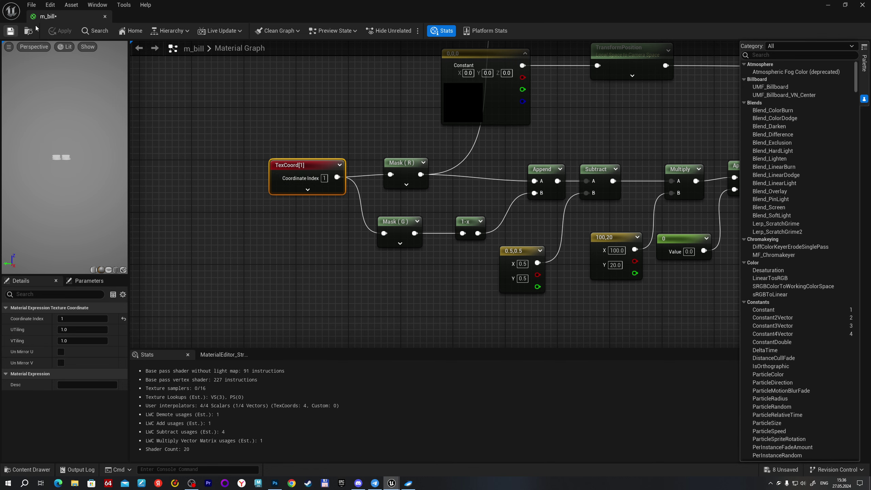
pyautogui.click(105, 17)
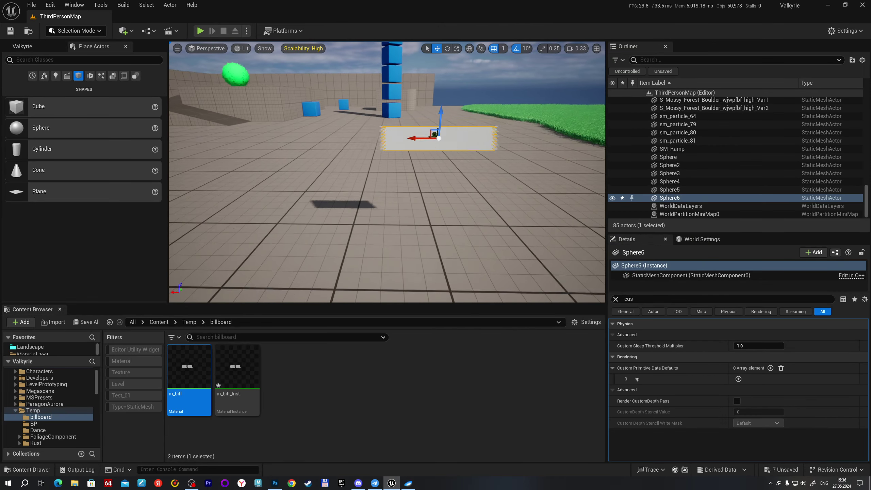
# Inspect the Cylinder and Cube2 billboard plates in the level, then reopen m_bill
pyautogui.moveTo(417, 271); pyautogui.dragTo(416, 272, button='right')
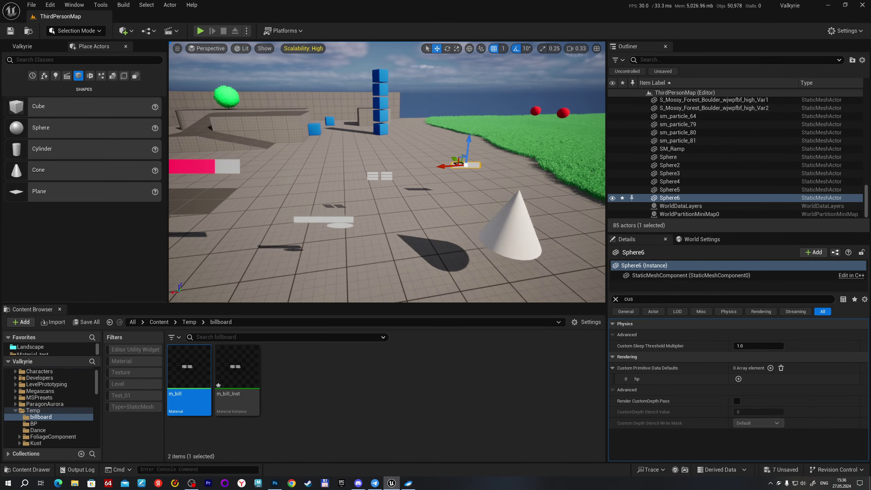
pyautogui.click(341, 237)
pyautogui.moveTo(341, 237); pyautogui.dragTo(389, 192, button='right')
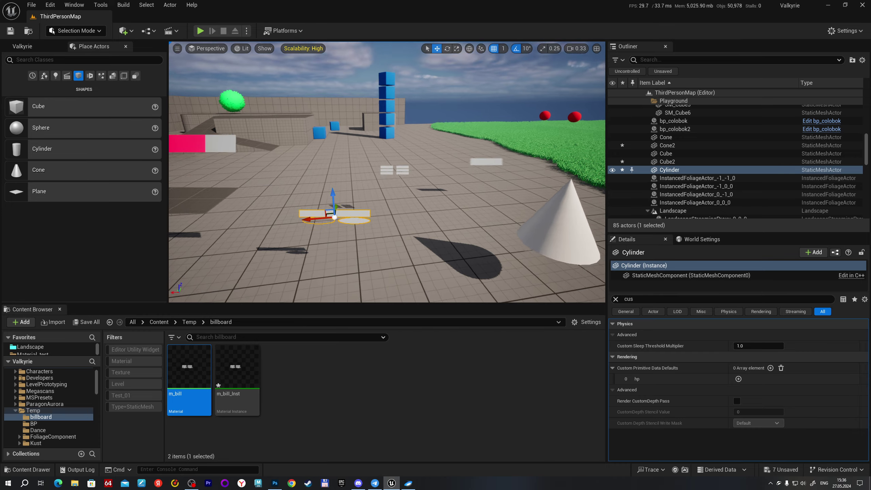
pyautogui.click(389, 177)
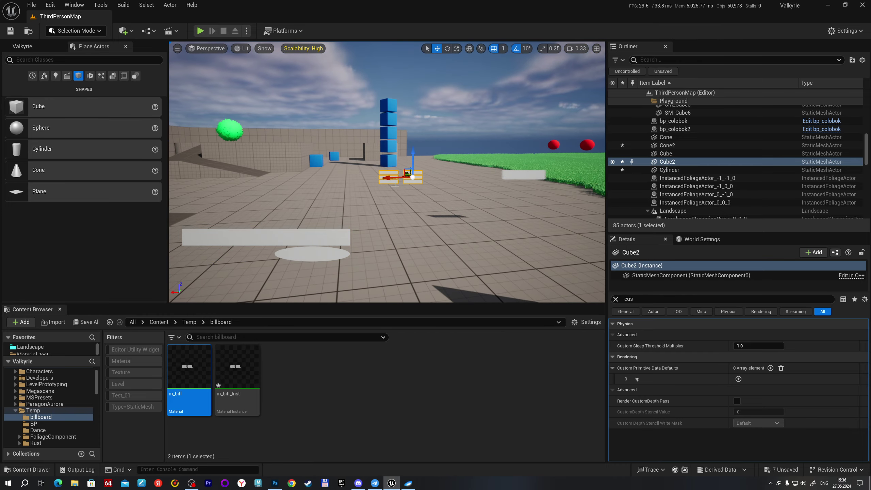
pyautogui.moveTo(389, 176); pyautogui.dragTo(389, 177, button='right')
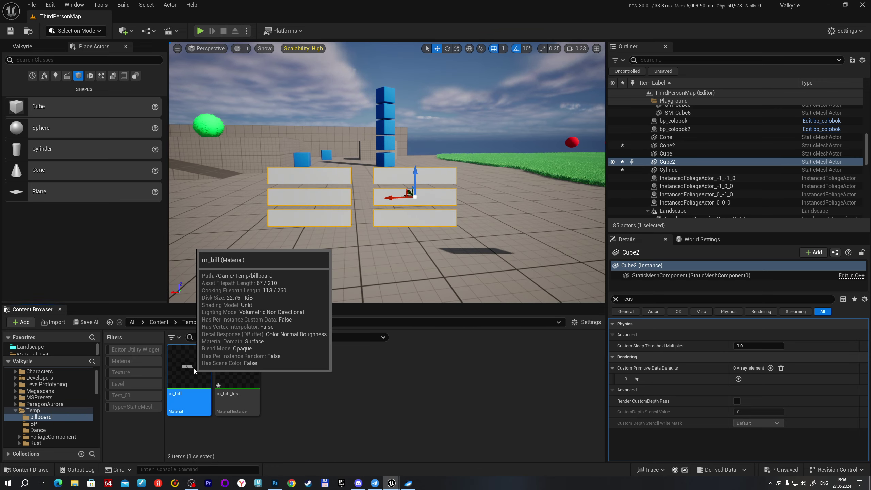
pyautogui.doubleClick(184, 363)
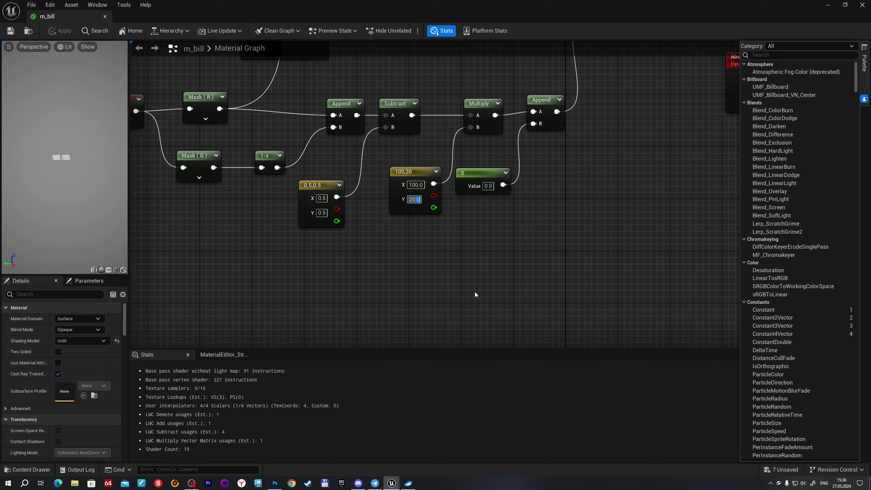
# Change m_bill's size constant from 100,20 to 100,100 and apply the material
pyautogui.press('BackSpace')
pyautogui.write('100')
pyautogui.press('Return')
pyautogui.doubleClick(501, 5)
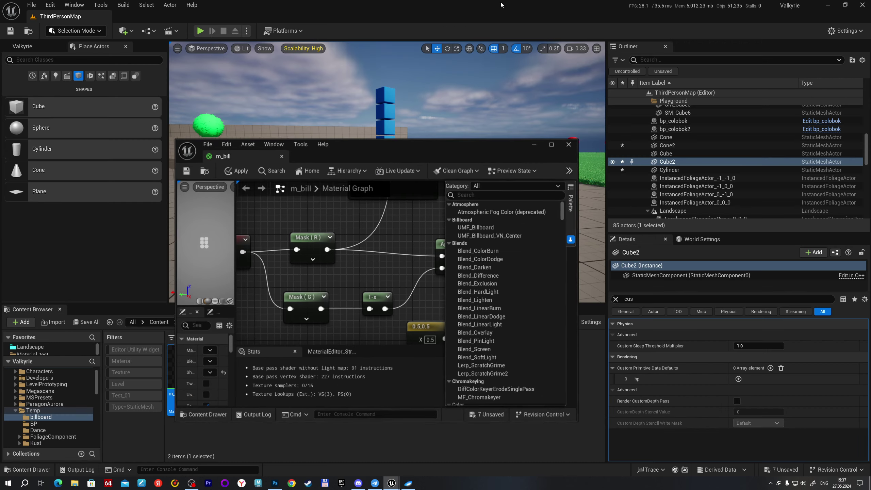
pyautogui.moveTo(343, 151); pyautogui.dragTo(796, 197)
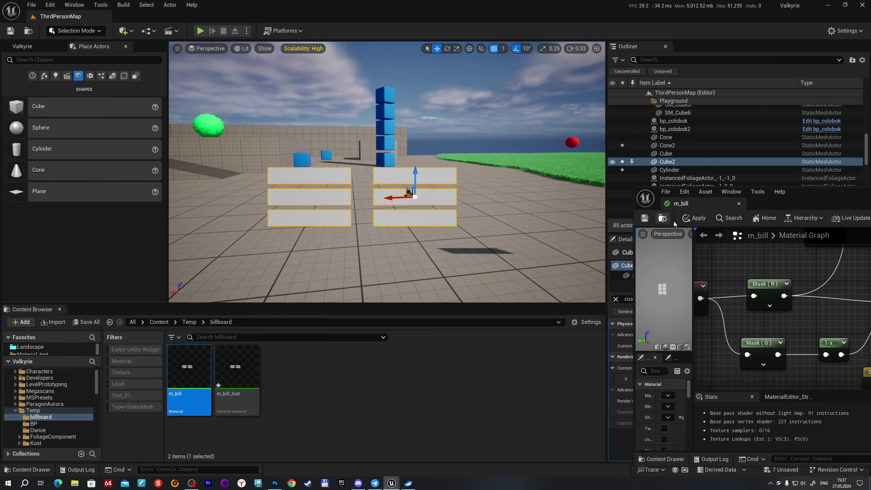
pyautogui.click(694, 218)
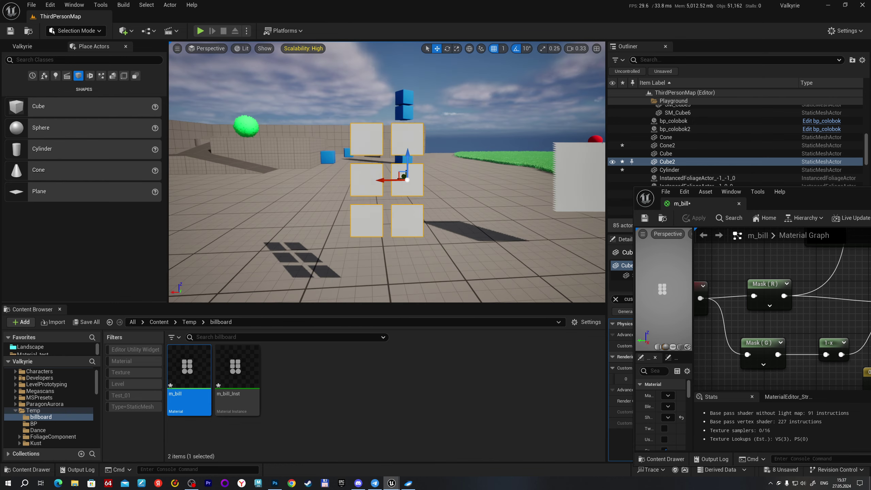
# Apply m_bill to the cone Cone2
pyautogui.scroll(-2, 387, 171)
pyautogui.scroll(-2, 387, 172)
pyautogui.scroll(-2, 387, 171)
pyautogui.scroll(-2, 387, 171)
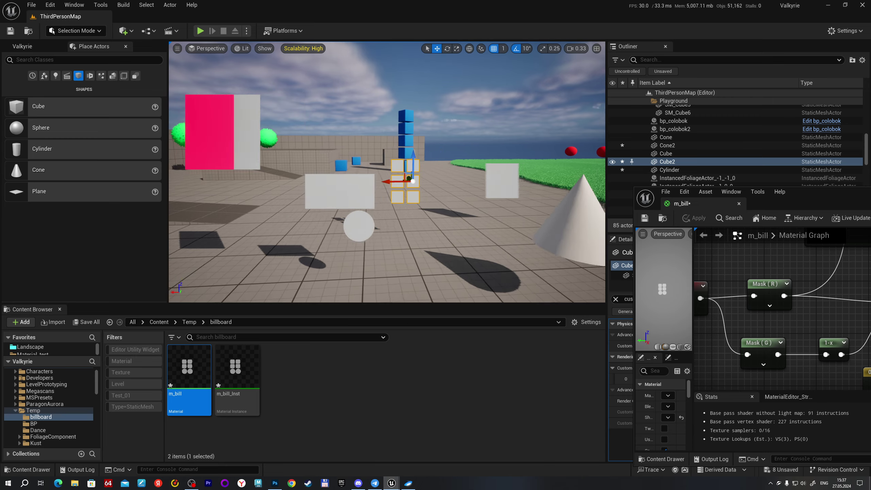
pyautogui.moveTo(377, 222); pyautogui.dragTo(467, 223, button='middle')
pyautogui.click(429, 233)
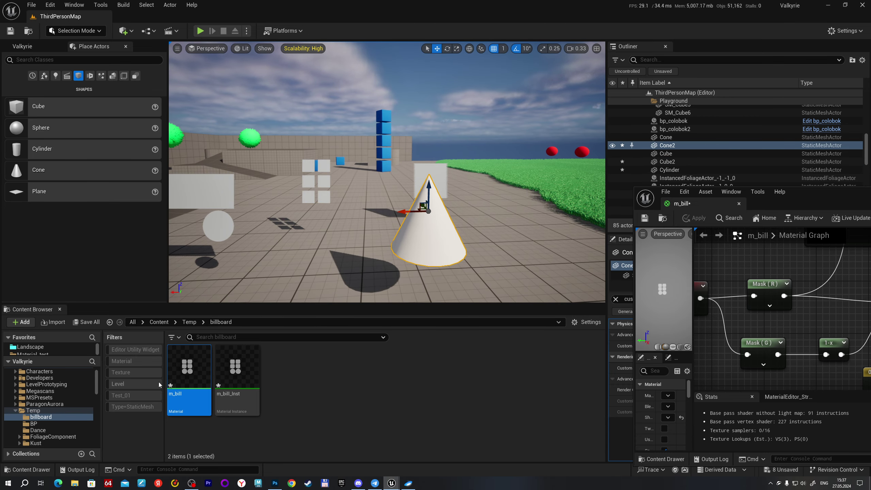
pyautogui.moveTo(189, 371); pyautogui.dragTo(442, 230)
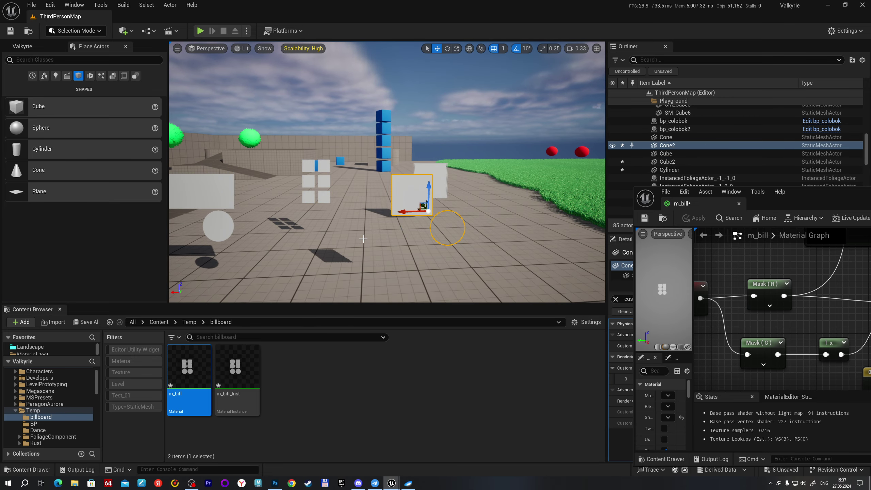
# Look over the cone's new billboard and the Cylinder from different angles
pyautogui.moveTo(364, 239); pyautogui.dragTo(343, 260)
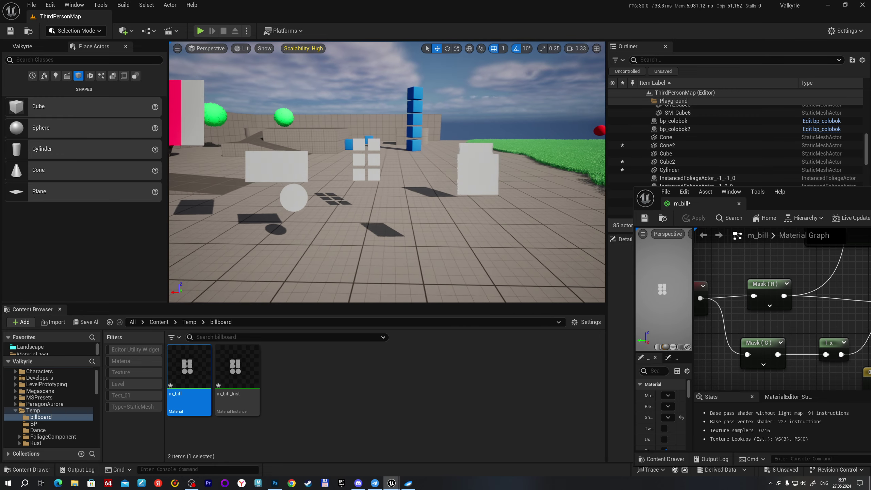
pyautogui.click(467, 186)
pyautogui.click(312, 199)
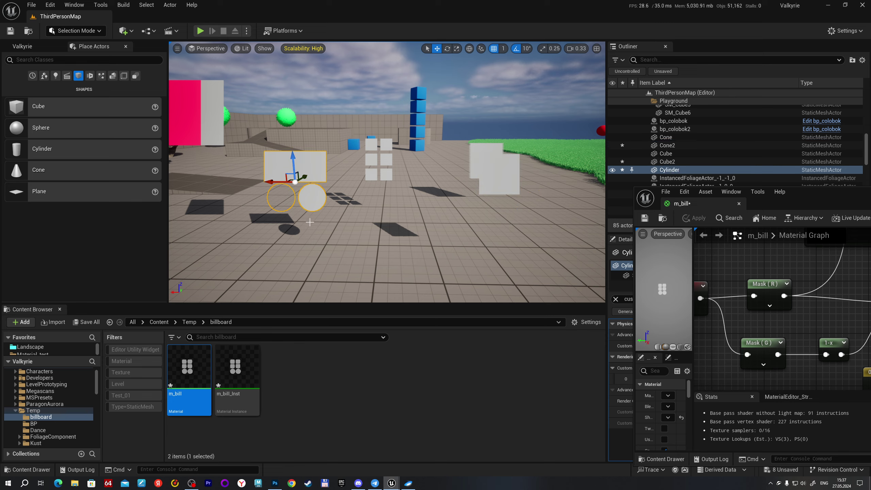
pyautogui.moveTo(311, 219); pyautogui.dragTo(302, 193)
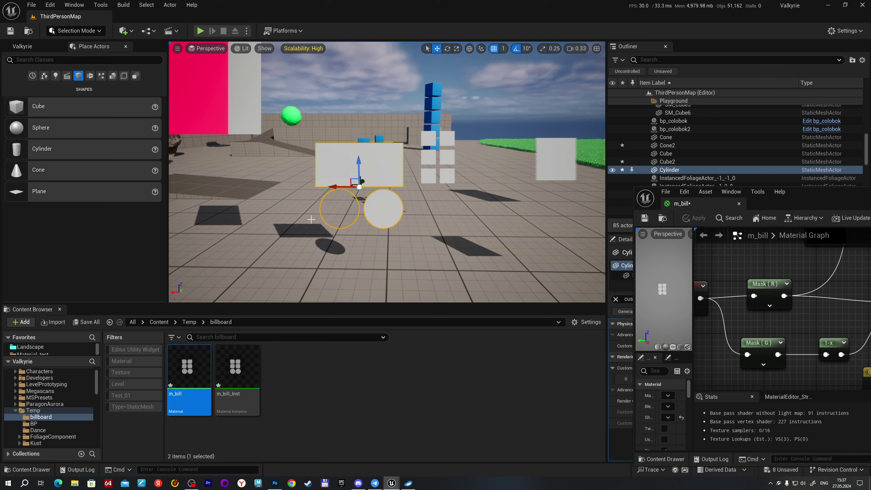
pyautogui.click(434, 233)
pyautogui.moveTo(434, 234)
pyautogui.mouseDown()
pyautogui.moveTo(415, 261)
pyautogui.moveTo(395, 201)
pyautogui.mouseUp()
# Fly to the particle effects, select the pink sm_particle_79, and move the m_bill editor aside
pyautogui.click(396, 201)
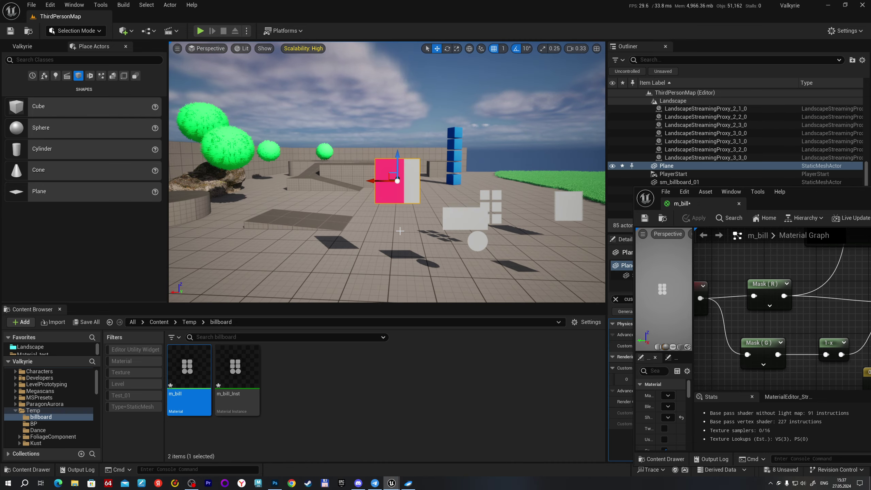
pyautogui.moveTo(400, 231)
pyautogui.mouseDown()
pyautogui.moveTo(385, 193)
pyautogui.moveTo(398, 185)
pyautogui.moveTo(395, 213)
pyautogui.mouseUp()
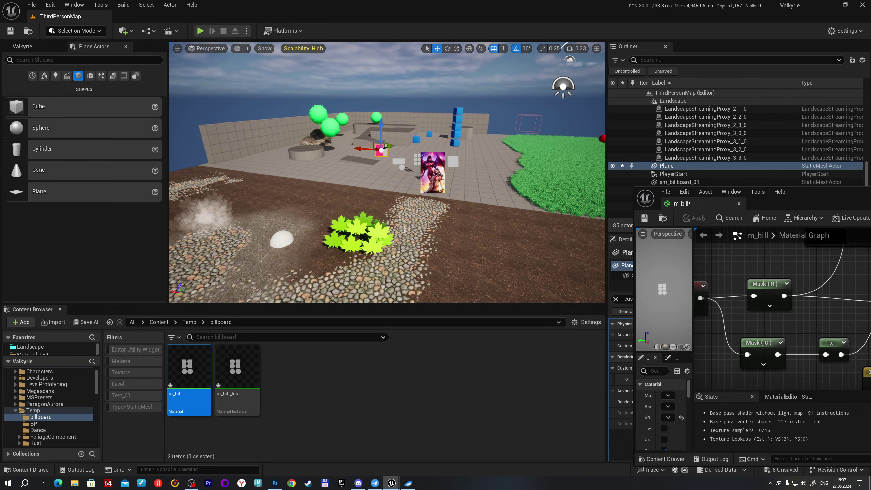
pyautogui.moveTo(404, 229); pyautogui.dragTo(343, 227)
pyautogui.moveTo(404, 229); pyautogui.dragTo(377, 227)
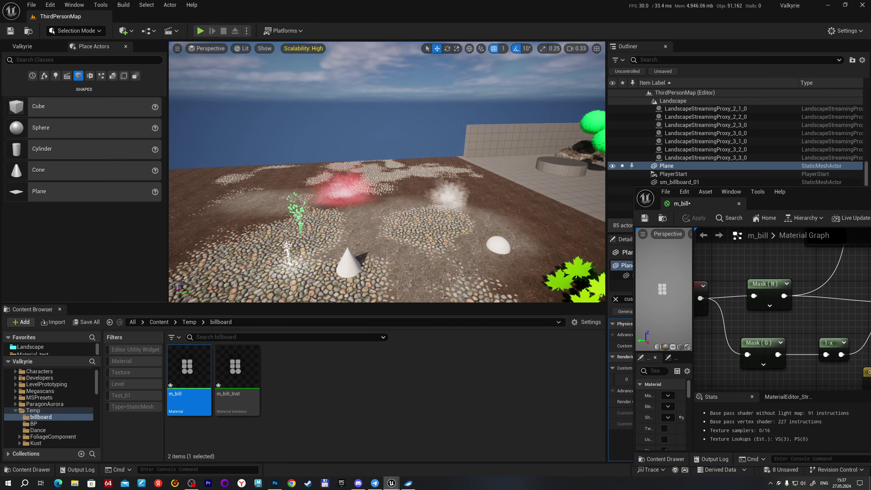
pyautogui.click(383, 212)
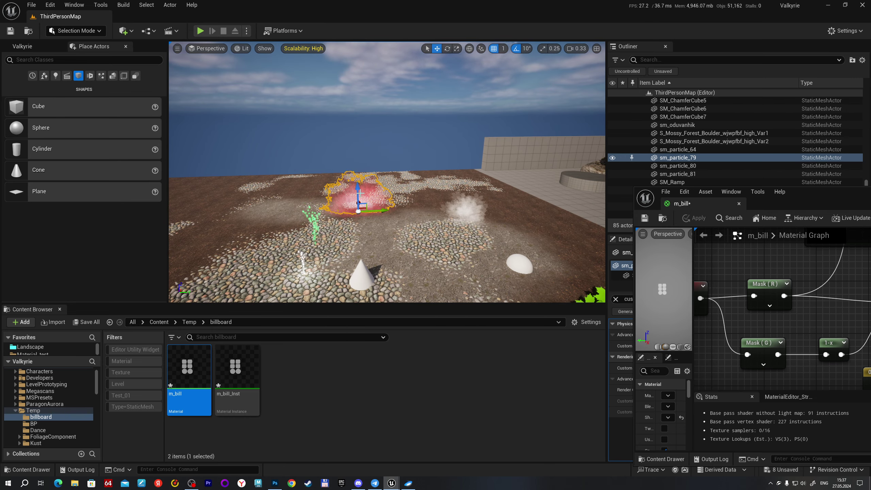
pyautogui.moveTo(379, 245); pyautogui.dragTo(397, 220)
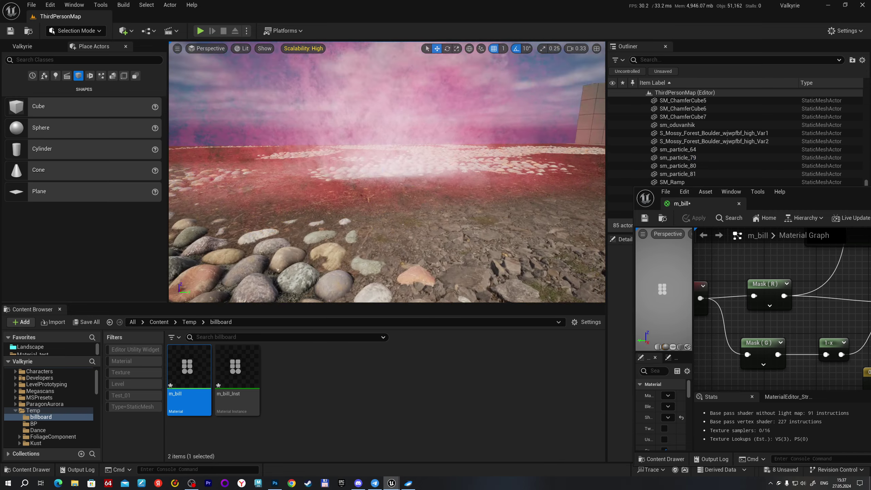
pyautogui.moveTo(398, 219)
pyautogui.mouseDown(button='right')
pyautogui.moveTo(394, 193)
pyautogui.moveTo(395, 206)
pyautogui.mouseUp(button='right')
pyautogui.click(378, 206)
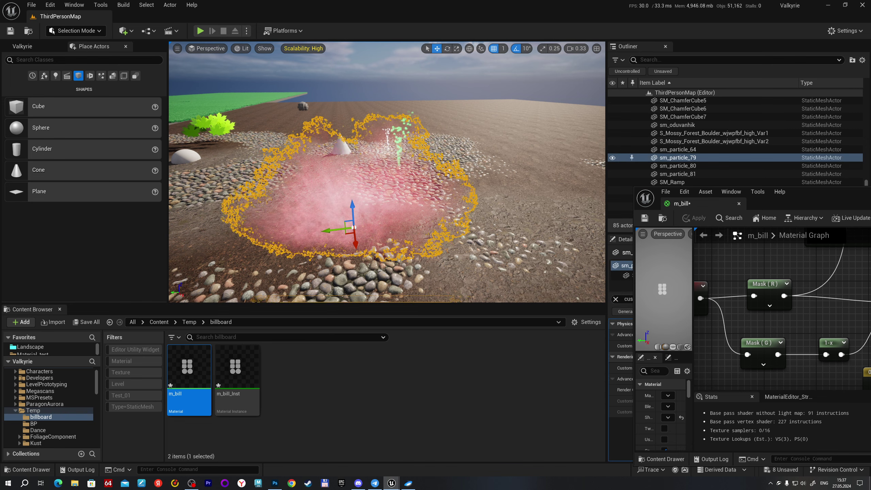
pyautogui.moveTo(840, 199); pyautogui.dragTo(506, 190)
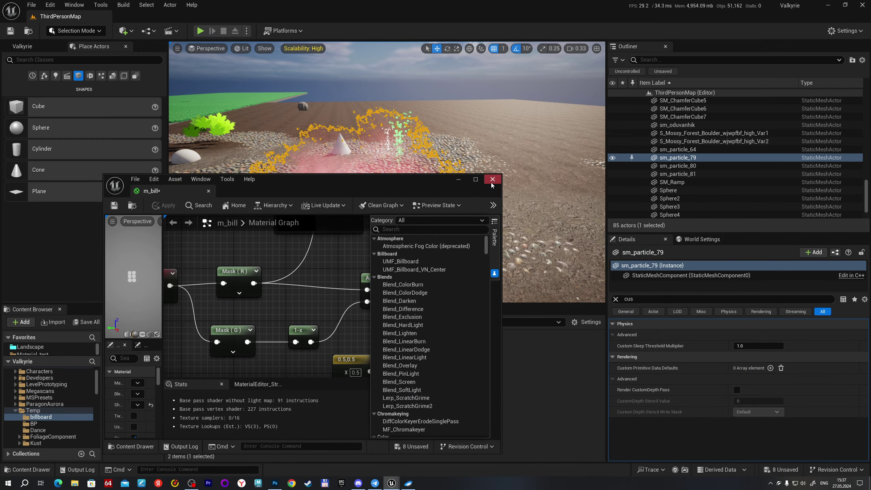
# Close m_bill, reset sm_particle_79 to WorldGridMaterial, and raise it to Z 163
pyautogui.click(492, 182)
pyautogui.click(616, 301)
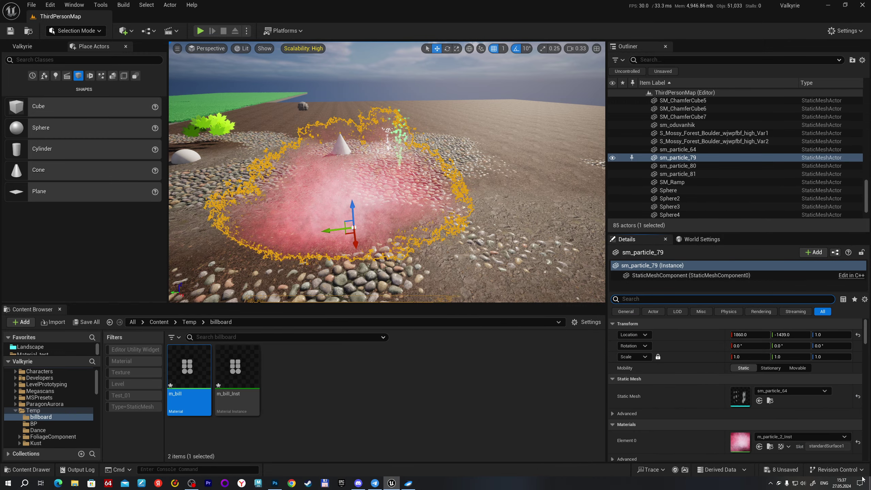
pyautogui.click(858, 443)
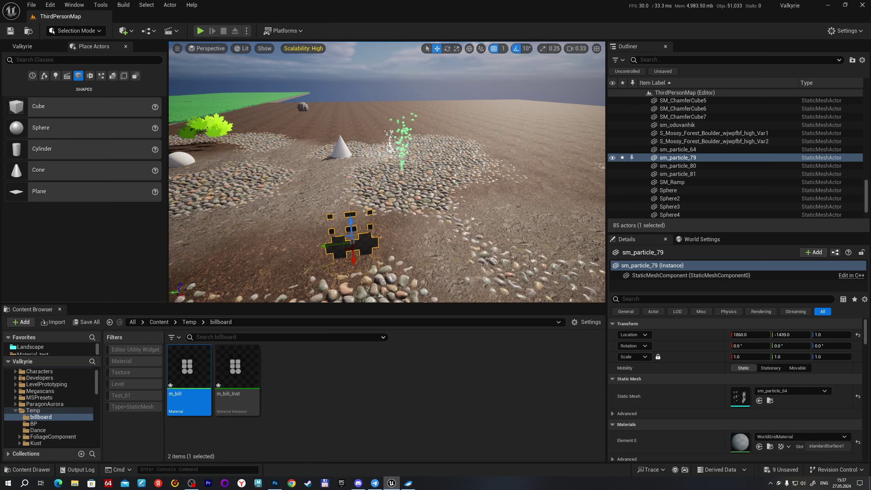
pyautogui.moveTo(352, 208)
pyautogui.mouseDown()
pyautogui.moveTo(348, 156)
pyautogui.moveTo(343, 181)
pyautogui.moveTo(424, 210)
pyautogui.mouseUp()
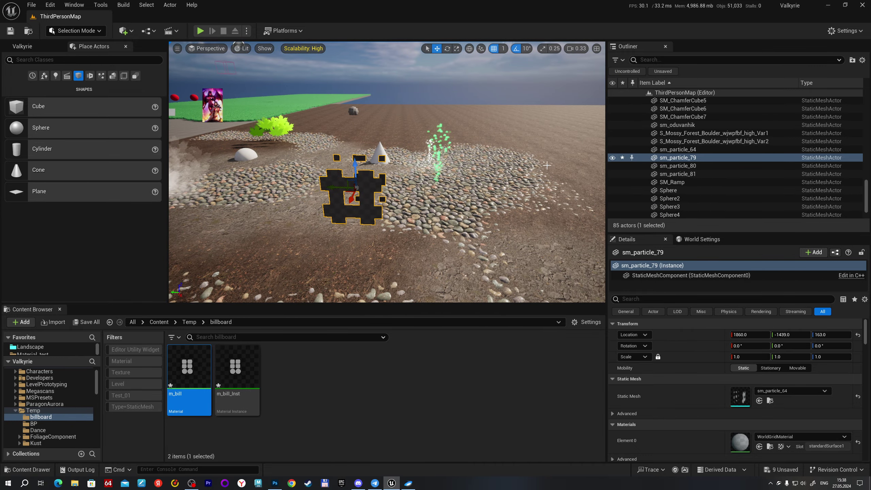
# Inspect sm_particle_80 and reset sm_particle_81's material to WorldGridMaterial
pyautogui.scroll(10, 353, 177)
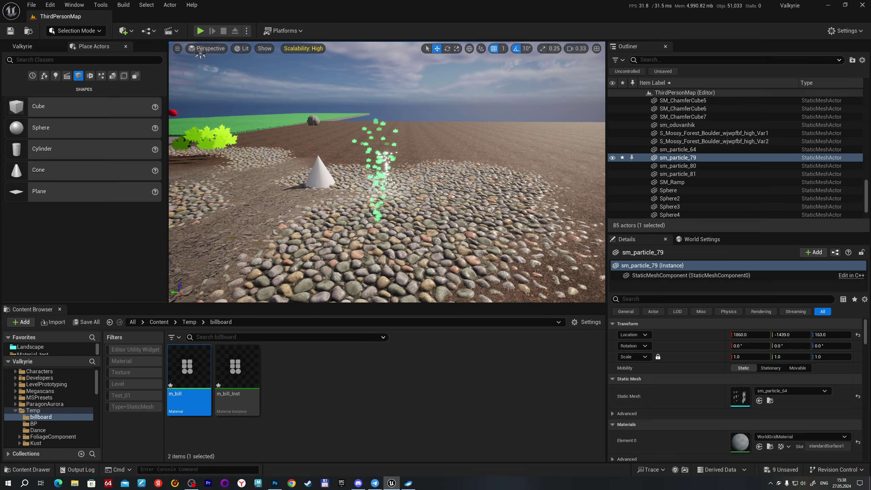
pyautogui.click(678, 165)
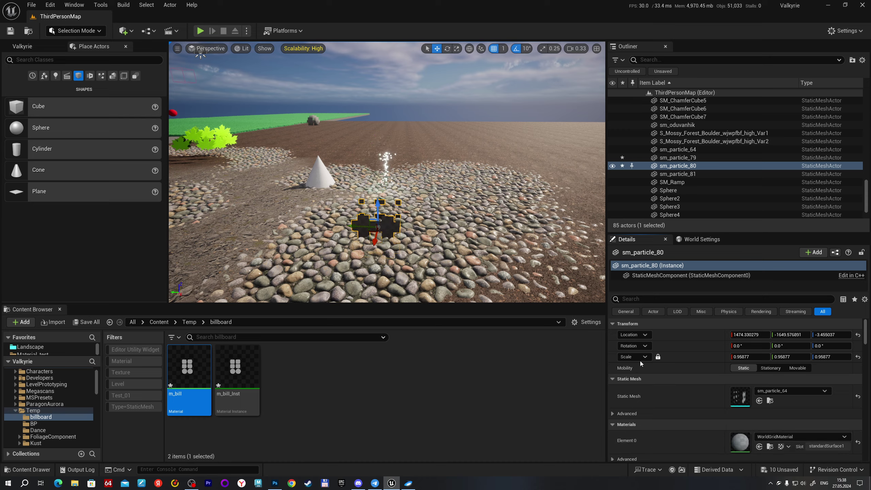
pyautogui.moveTo(360, 193); pyautogui.dragTo(341, 202)
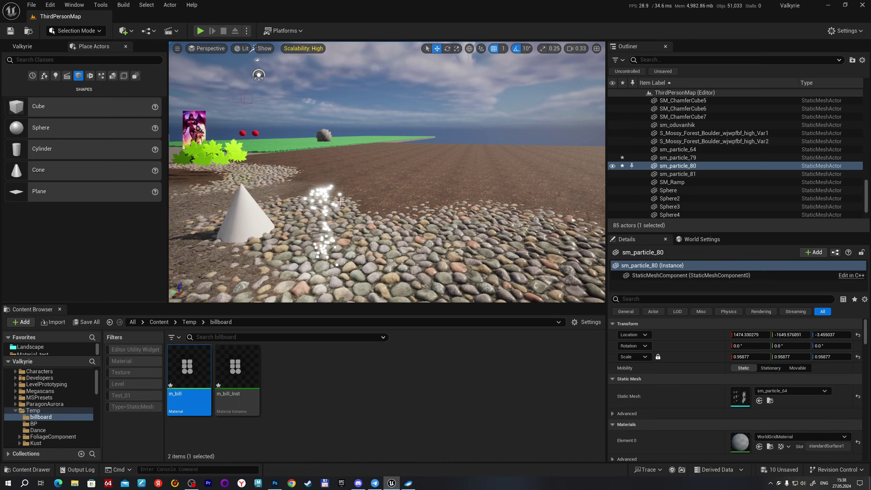
pyautogui.click(319, 191)
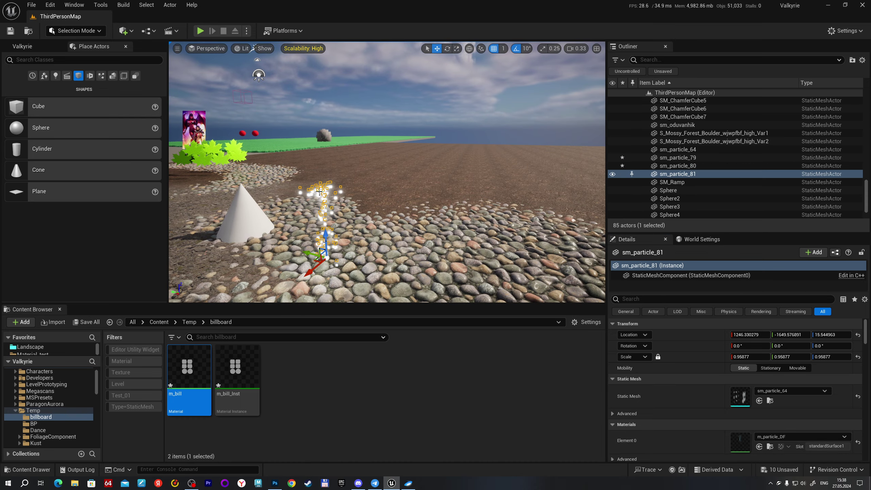
pyautogui.click(859, 442)
pyautogui.moveTo(560, 210); pyautogui.dragTo(583, 206, button='right')
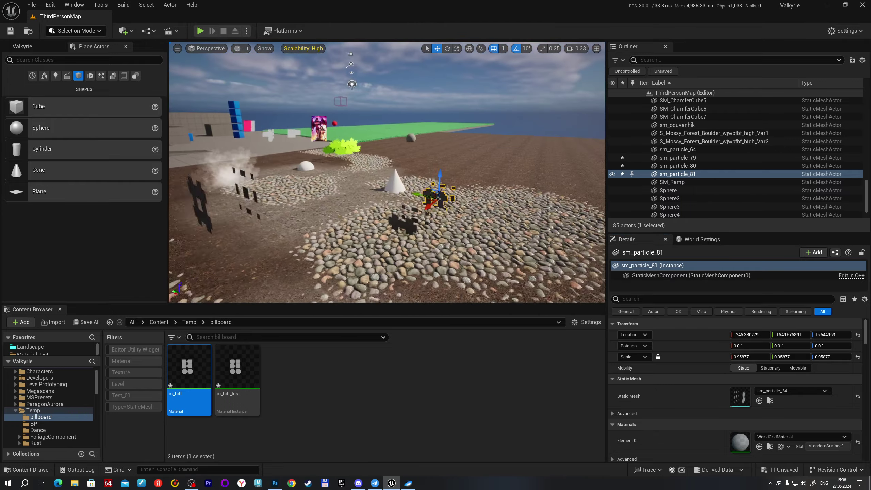
pyautogui.moveTo(376, 191); pyautogui.dragTo(389, 190, button='right')
# Select and frame the leaf bush sm_bill_v3, reset its Static Mesh, then undo that reset
pyautogui.click(389, 175)
pyautogui.press('f')
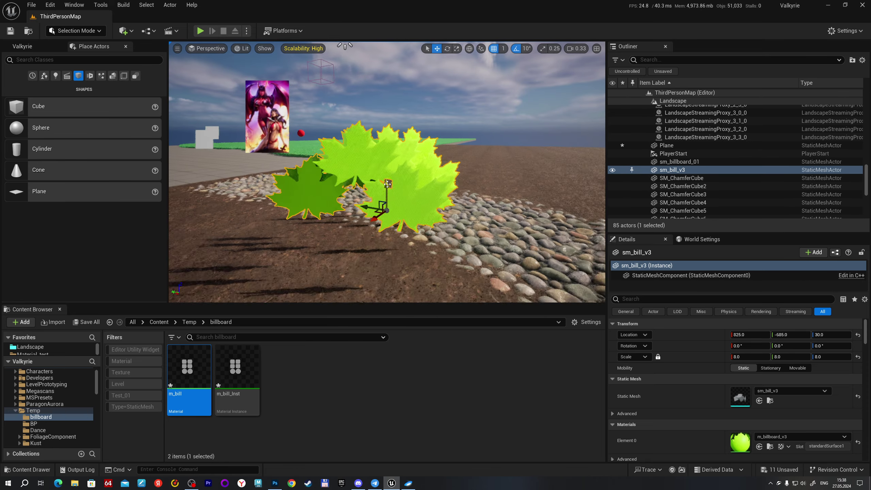
pyautogui.click(858, 396)
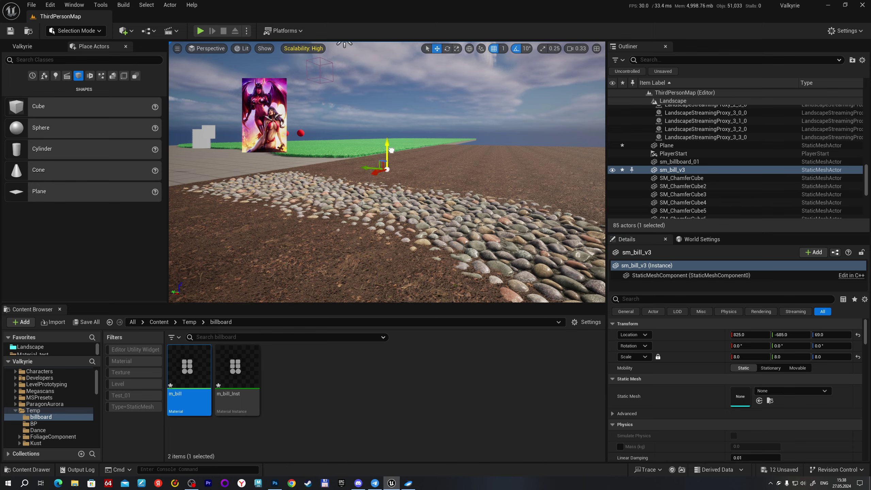
pyautogui.moveTo(393, 109); pyautogui.dragTo(403, 171, button='right')
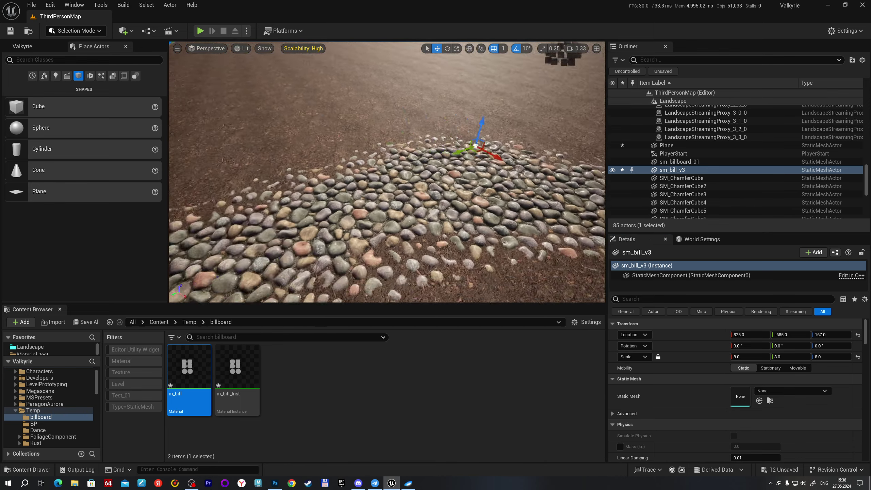
pyautogui.hotkey('ctrl', 'z')
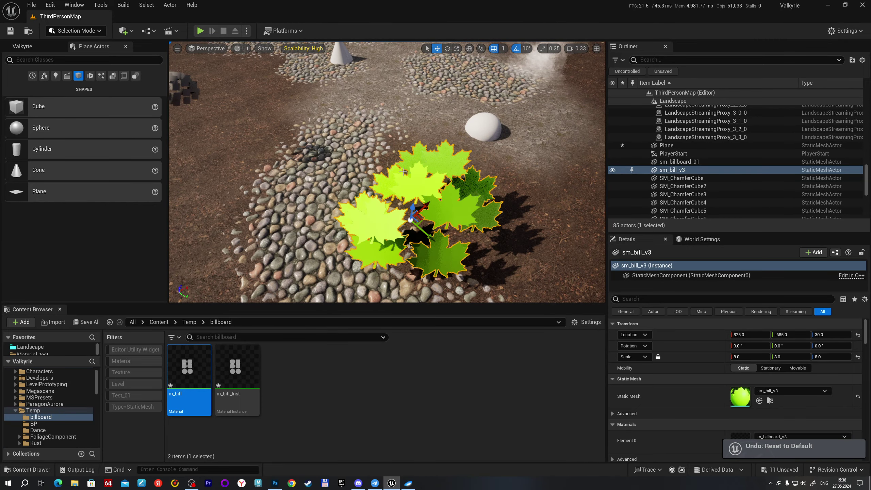
# Reset sm_bill_v3's Element 0 material to WorldGridMaterial and deselect the bush
pyautogui.scroll(-1, 749, 397)
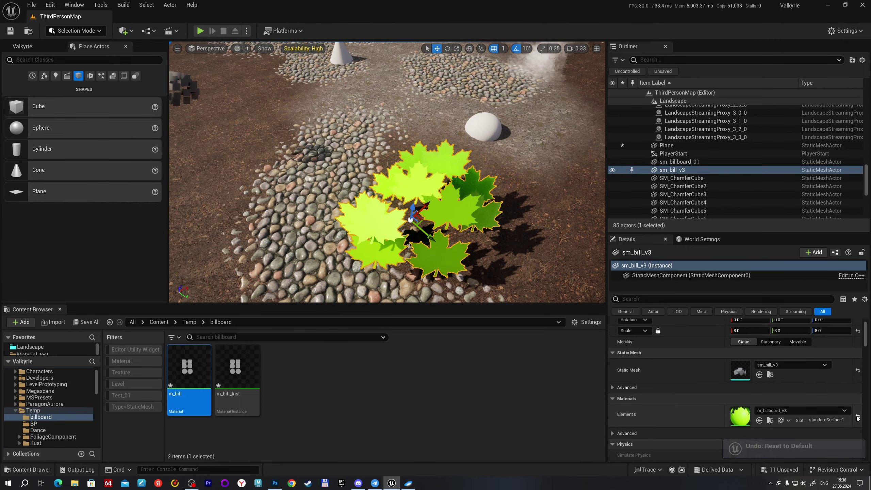
pyautogui.click(858, 416)
pyautogui.moveTo(387, 171)
pyautogui.mouseDown(button='right')
pyautogui.moveTo(388, 192)
pyautogui.moveTo(378, 151)
pyautogui.mouseUp(button='right')
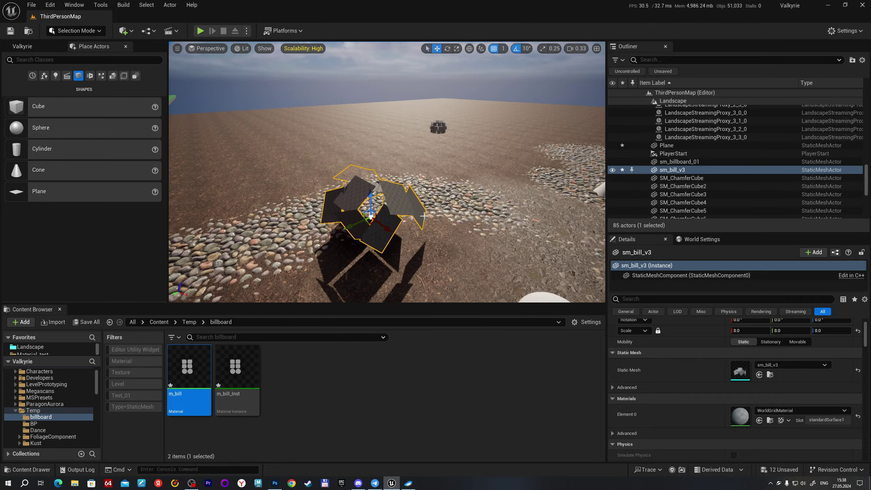
pyautogui.press('Escape')
pyautogui.moveTo(602, 118)
pyautogui.mouseDown(button='right')
pyautogui.moveTo(313, 113)
pyautogui.moveTo(309, 130)
pyautogui.mouseUp(button='right')
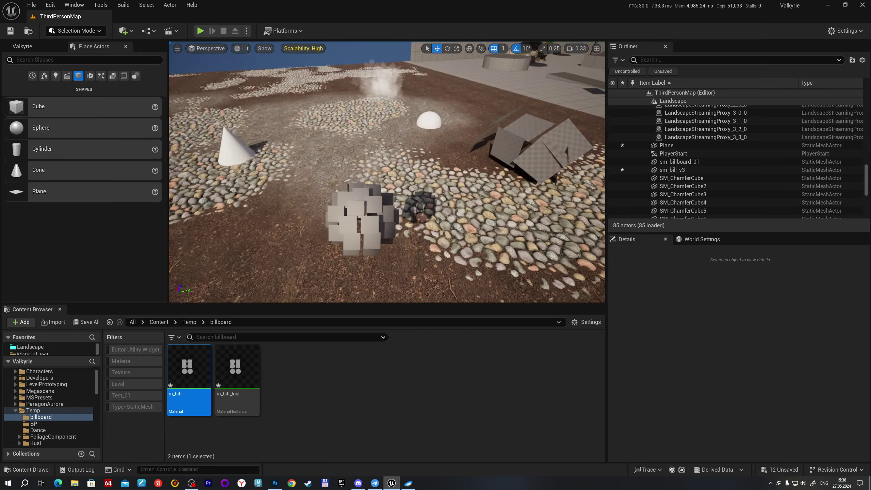
# Select sm_oduvanhik and reset its Element 0 material from m_oduvanhik to WorldGridMaterial
pyautogui.moveTo(416, 164); pyautogui.dragTo(416, 164, button='right')
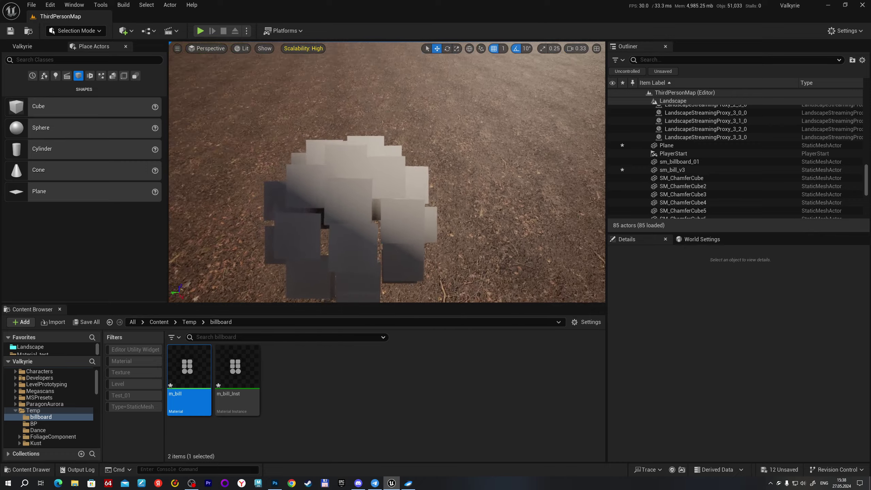
pyautogui.click(417, 164)
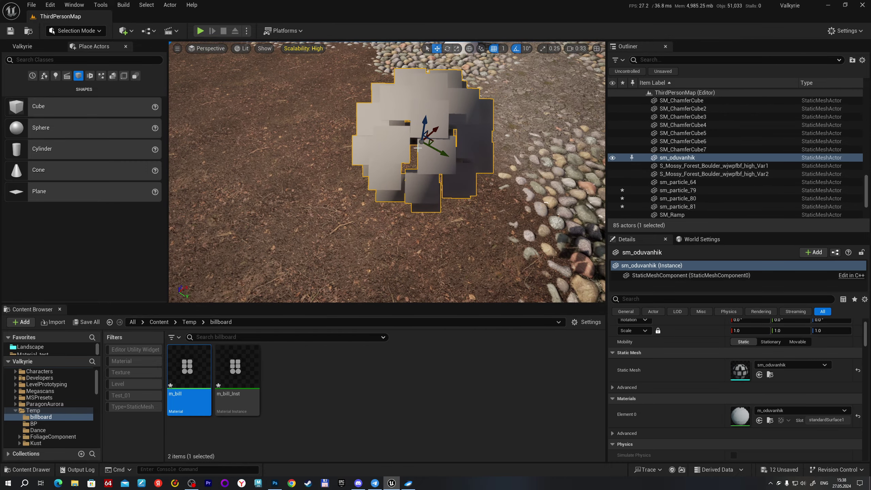
pyautogui.click(864, 420)
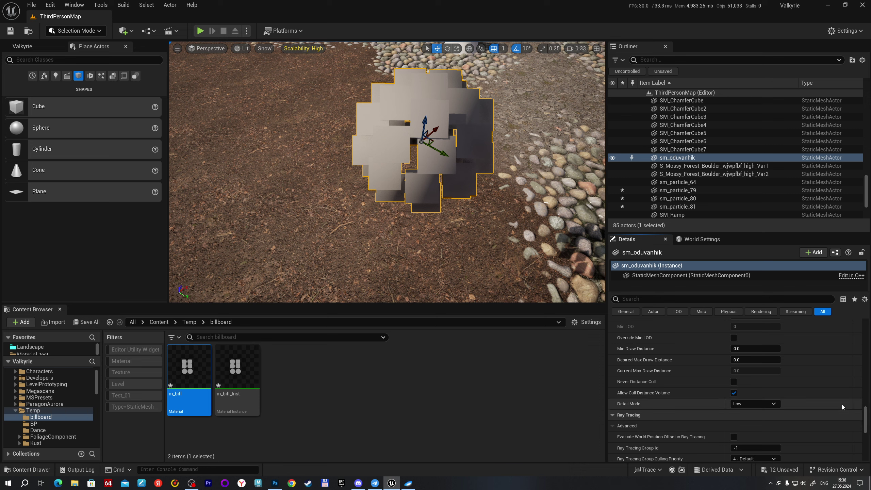
pyautogui.scroll(1, 720, 384)
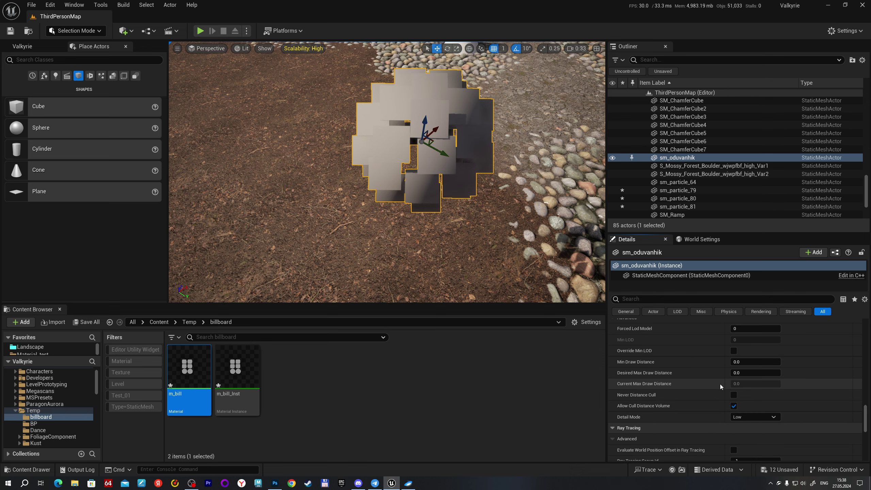
pyautogui.scroll(-4, 720, 384)
pyautogui.scroll(-5, 721, 384)
pyautogui.scroll(-4, 720, 384)
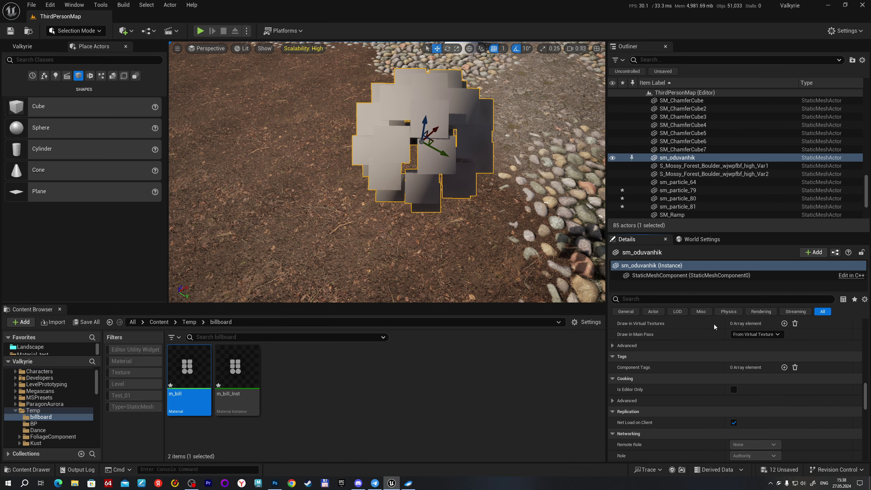
pyautogui.scroll(3, 717, 333)
pyautogui.scroll(3, 717, 334)
pyautogui.scroll(3, 718, 333)
pyautogui.scroll(3, 718, 334)
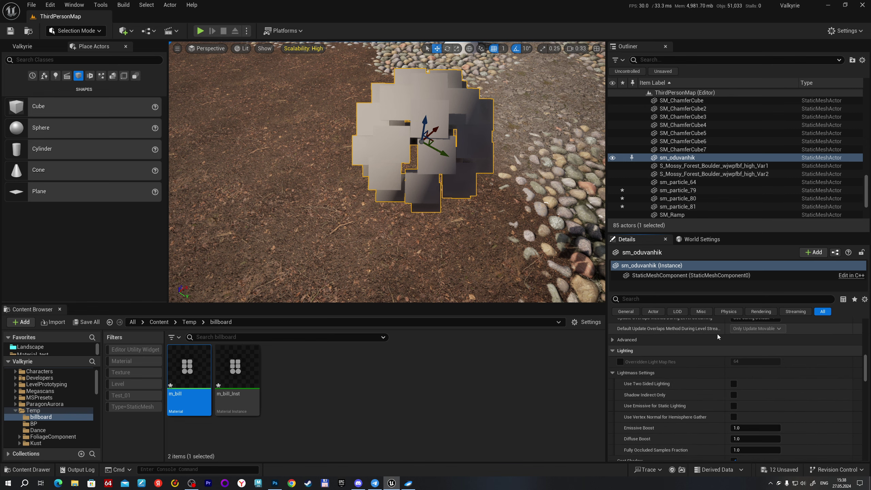
pyautogui.scroll(3, 717, 334)
pyautogui.scroll(3, 717, 333)
pyautogui.scroll(3, 718, 334)
pyautogui.scroll(3, 717, 333)
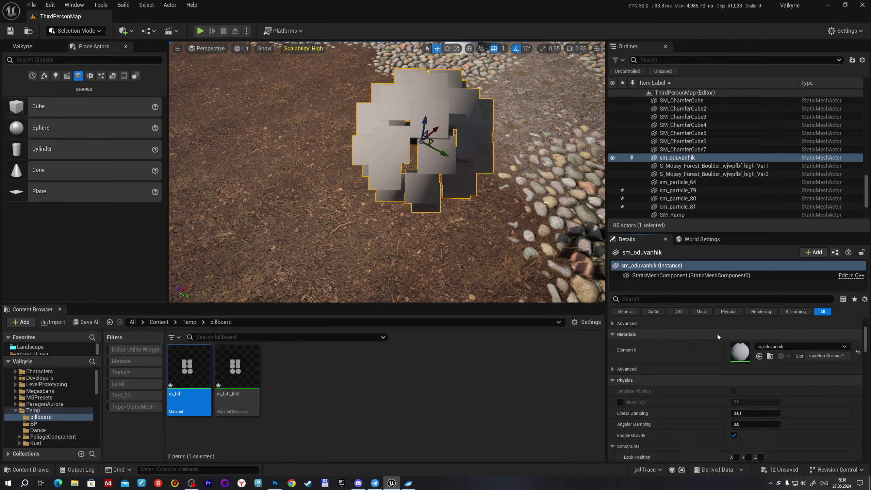
pyautogui.scroll(2, 717, 333)
pyautogui.click(858, 392)
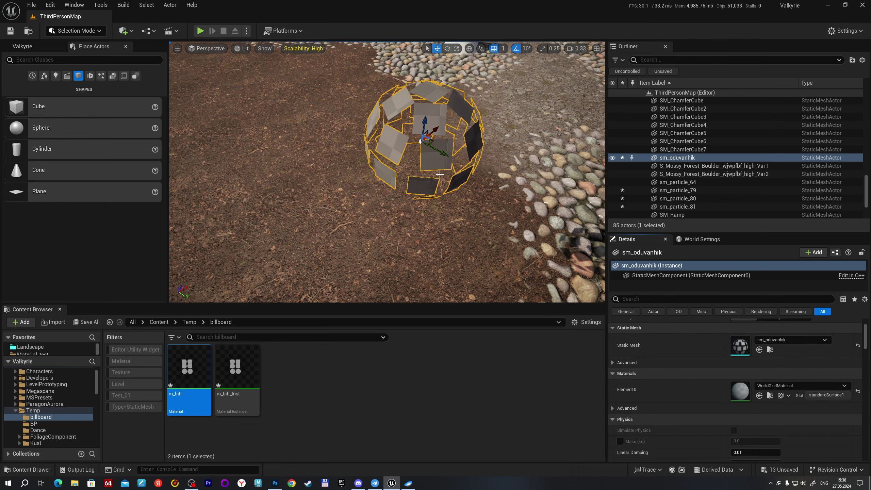
pyautogui.moveTo(440, 174)
pyautogui.mouseDown(button='right')
pyautogui.moveTo(400, 193)
pyautogui.moveTo(288, 155)
pyautogui.mouseUp(button='right')
pyautogui.click(400, 193)
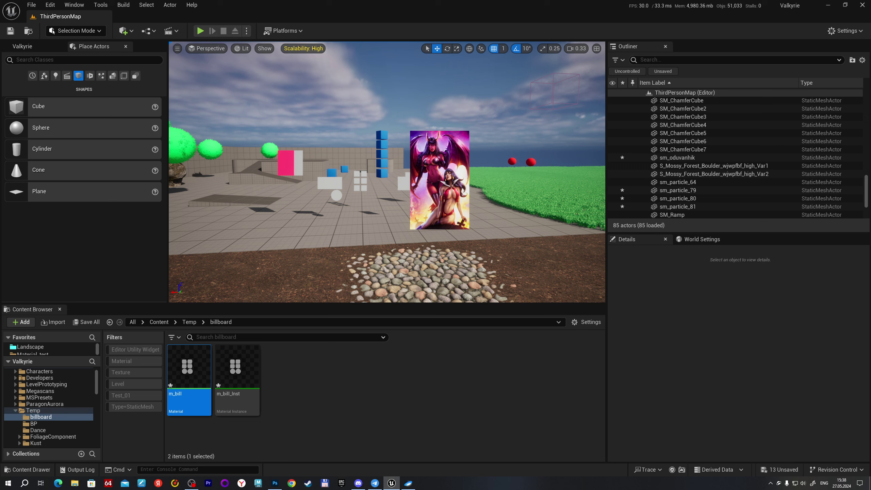
pyautogui.moveTo(288, 154); pyautogui.dragTo(289, 154, button='right')
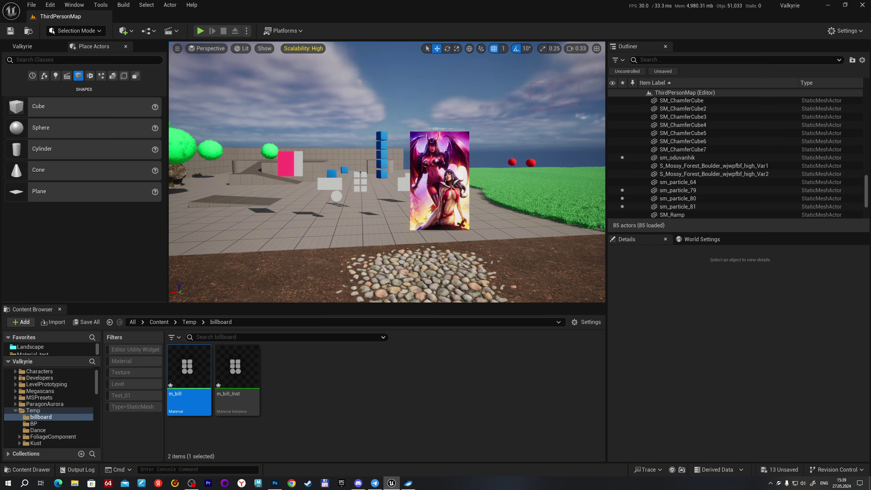
pyautogui.moveTo(288, 153); pyautogui.dragTo(268, 154, button='right')
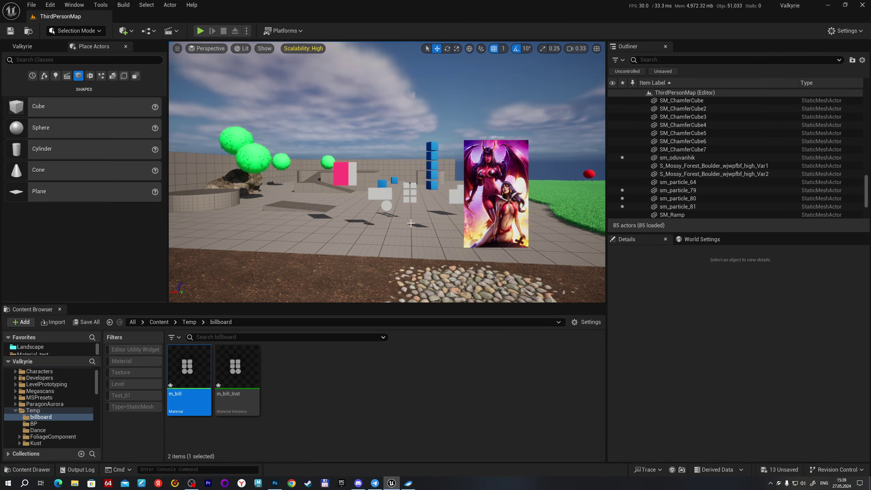
pyautogui.moveTo(411, 223)
pyautogui.mouseDown(button='right')
pyautogui.moveTo(445, 219)
pyautogui.moveTo(343, 221)
pyautogui.moveTo(409, 215)
pyautogui.mouseUp(button='right')
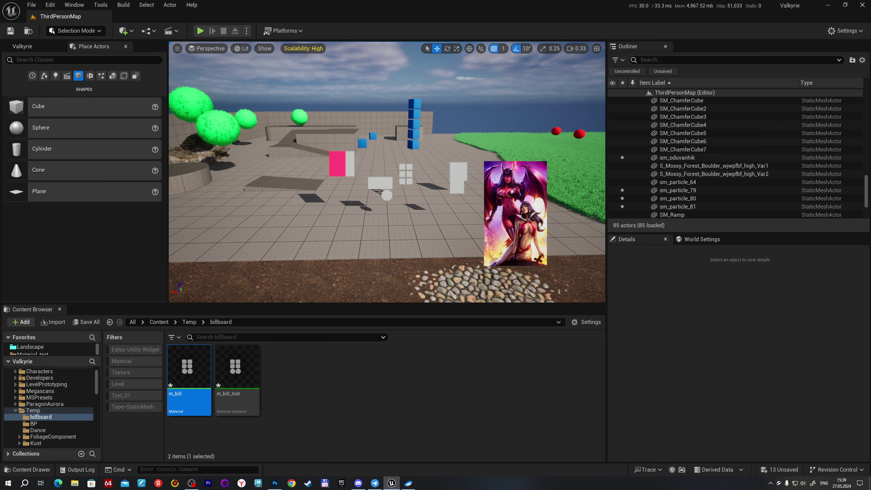
pyautogui.moveTo(407, 214); pyautogui.dragTo(424, 214, button='right')
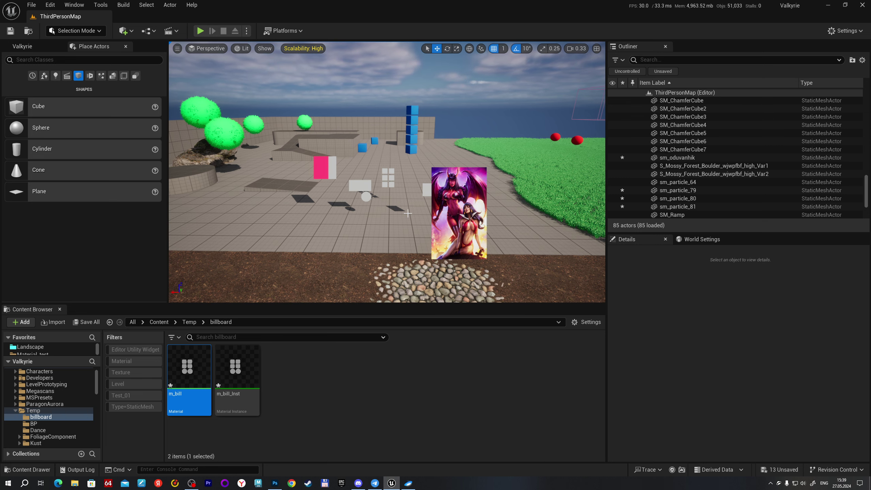